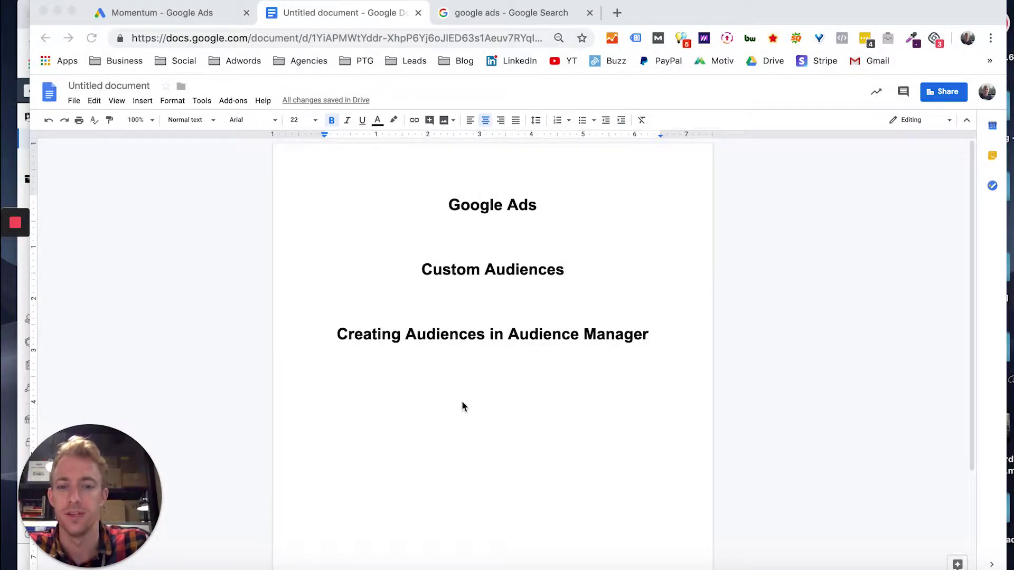
Step: Highlight the Google Ads, Custom Audiences and Audience Manager headings in the outline document
triple_click(500, 204)
triple_click(486, 272)
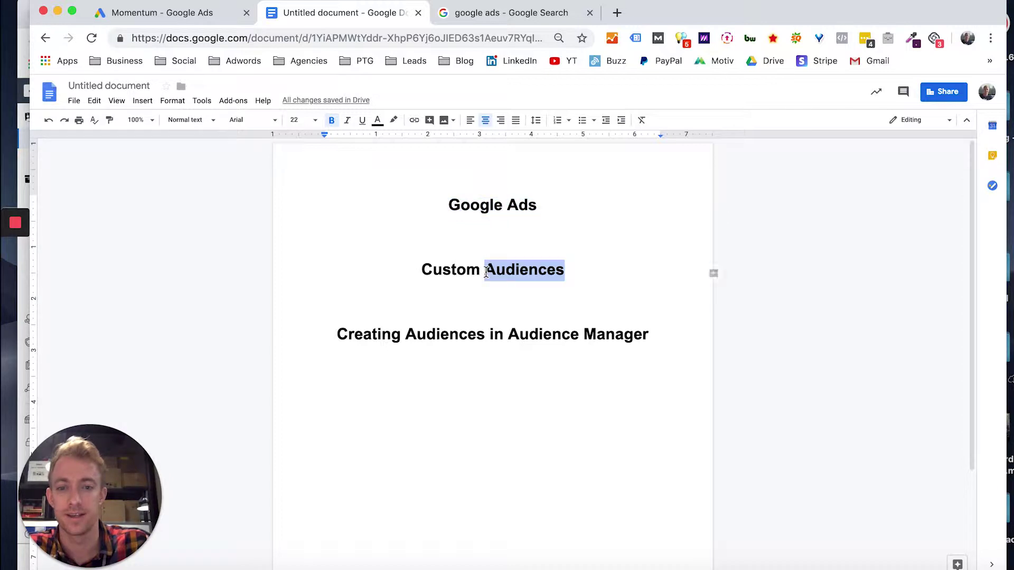
click(435, 320)
double_click(431, 332)
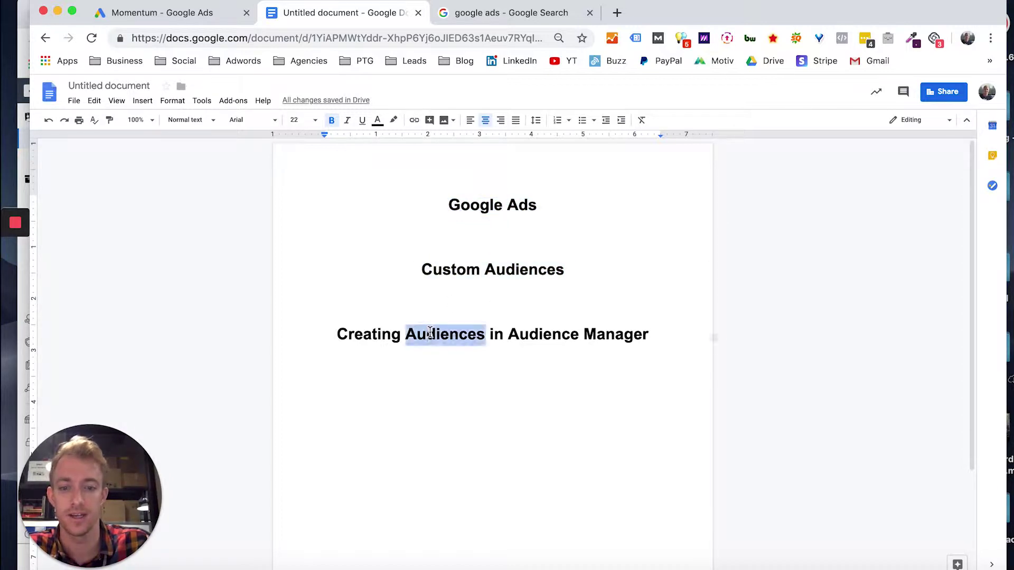
click(531, 336)
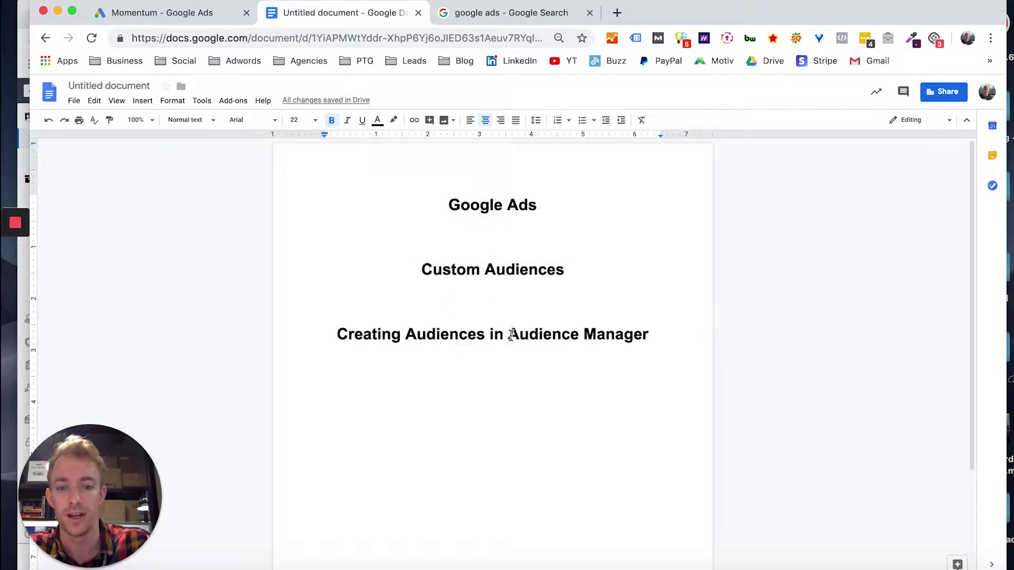
drag(510, 336, 662, 336)
click(588, 390)
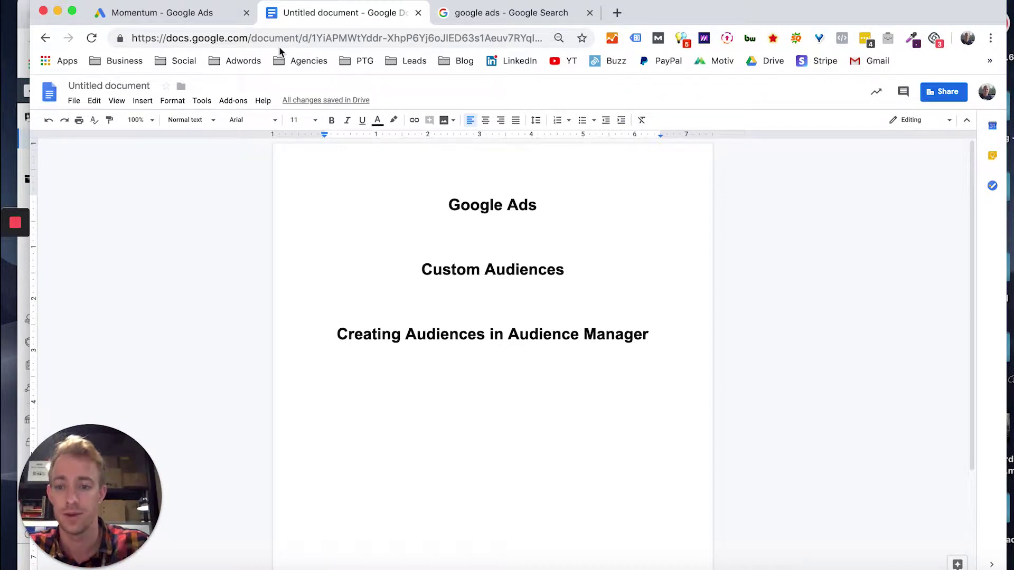
Step: Open the Google Ads homepage from the google ads search results
click(182, 12)
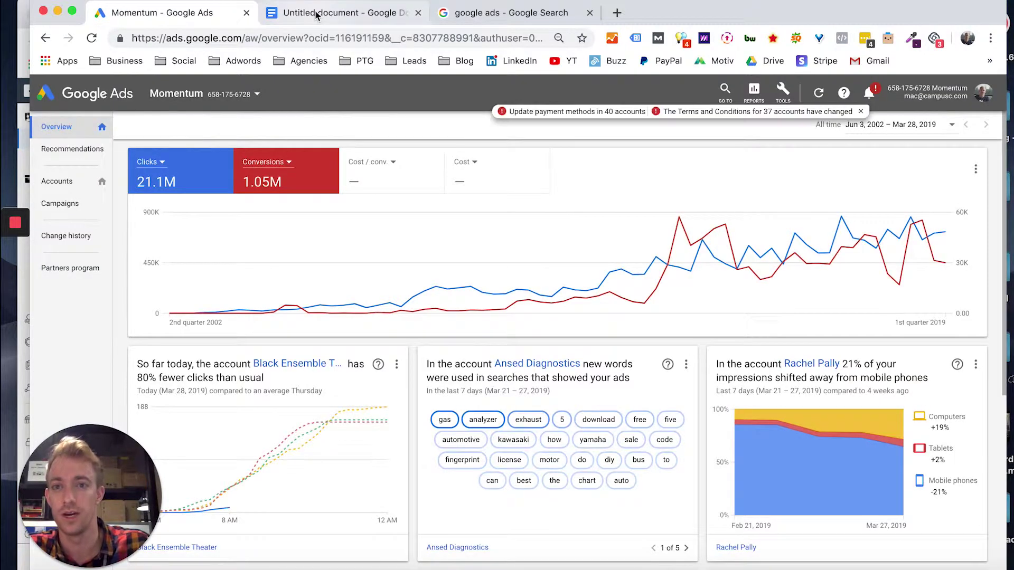
click(316, 15)
click(457, 13)
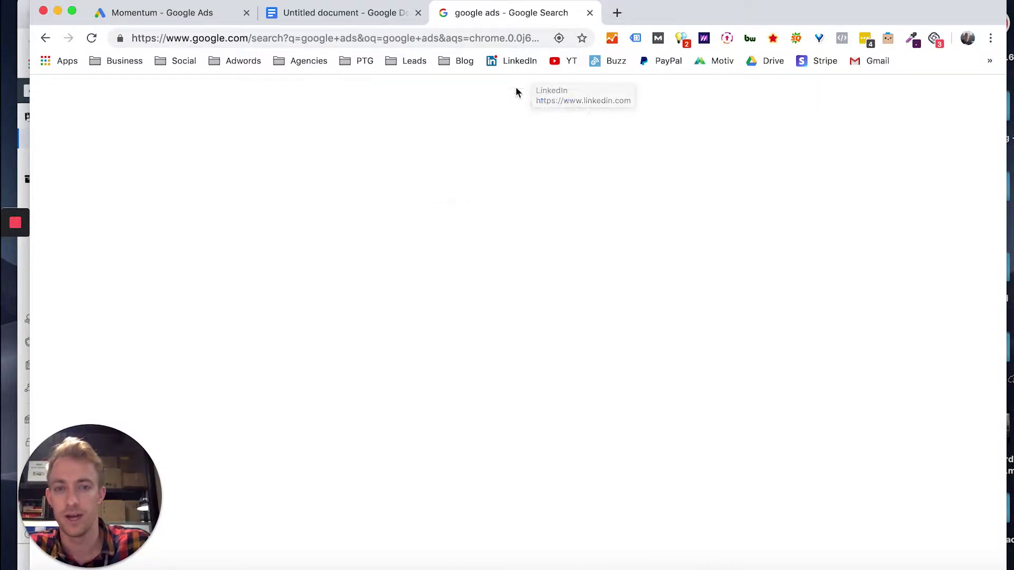
click(295, 210)
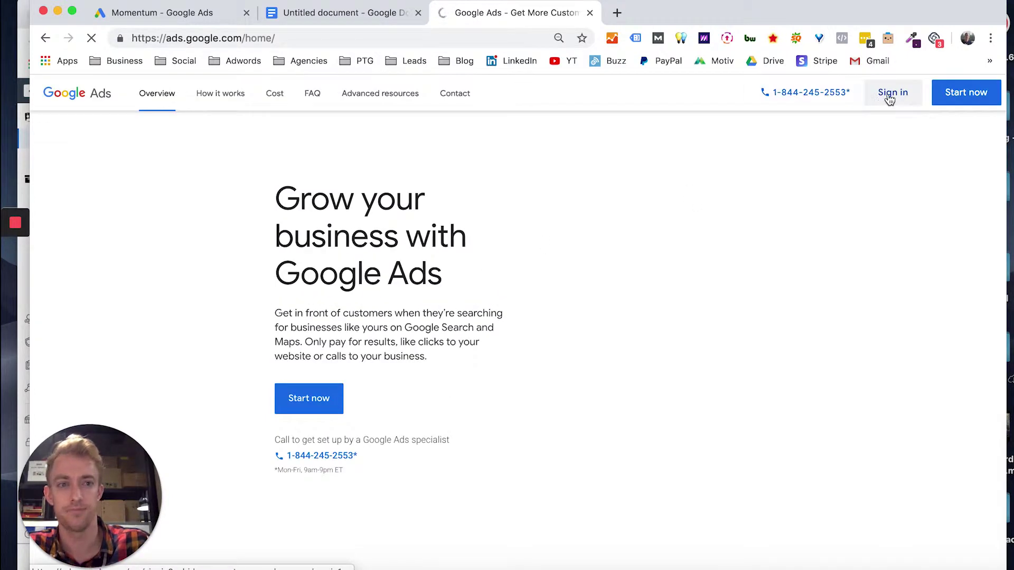
Step: Close the homepage tab and open Momentum's Audience manager from Tools
click(590, 13)
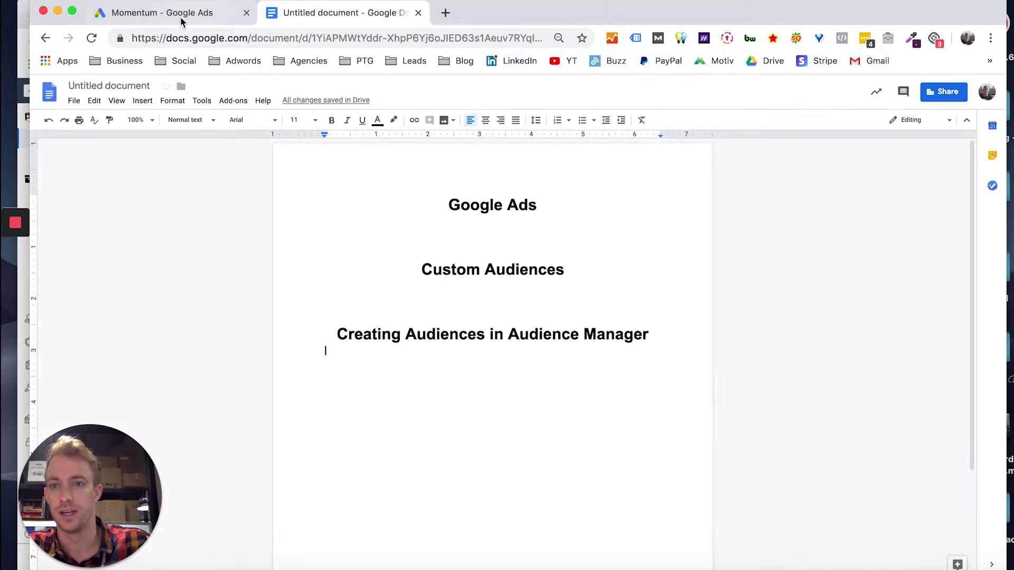
click(182, 16)
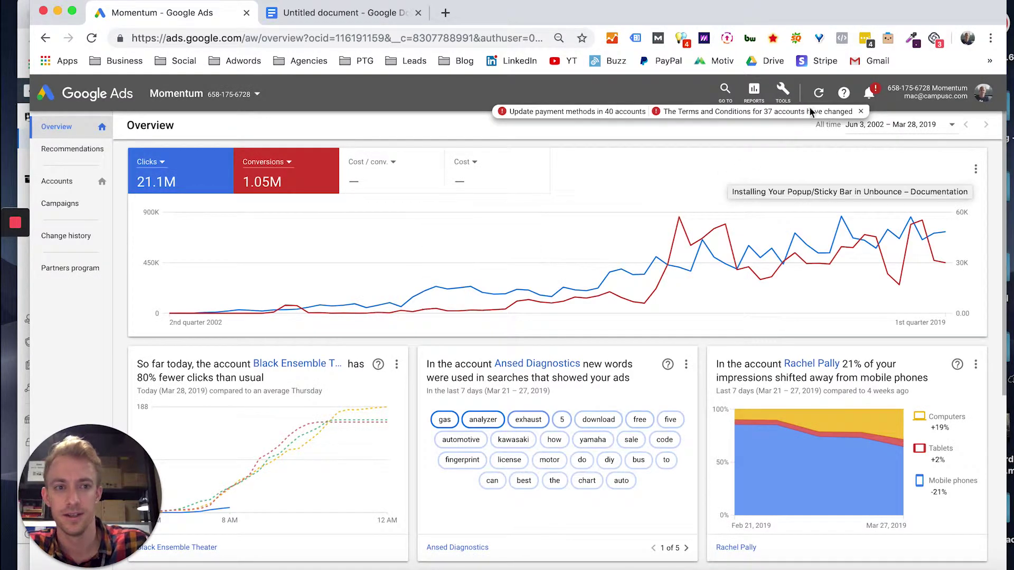
click(782, 91)
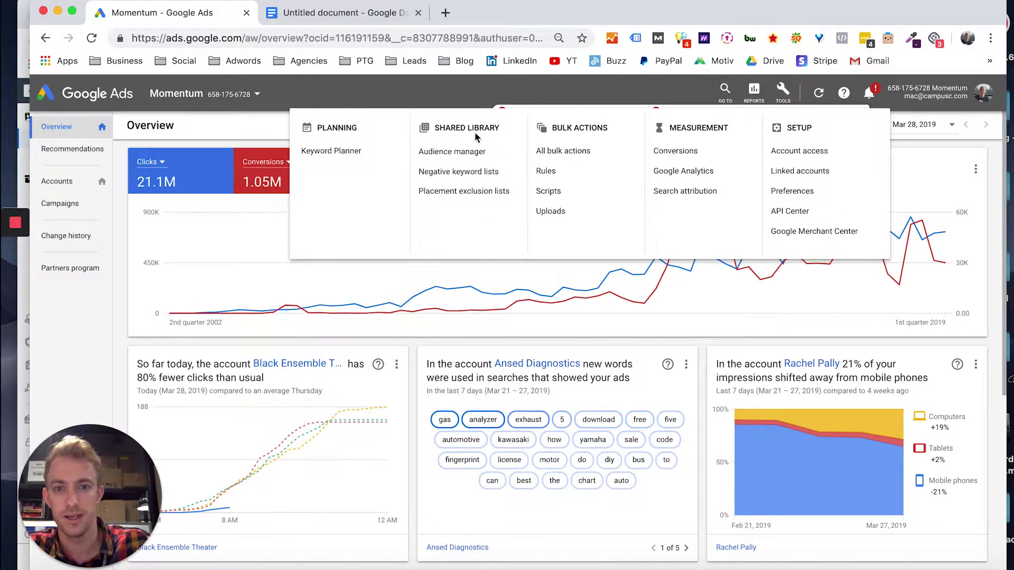
click(441, 153)
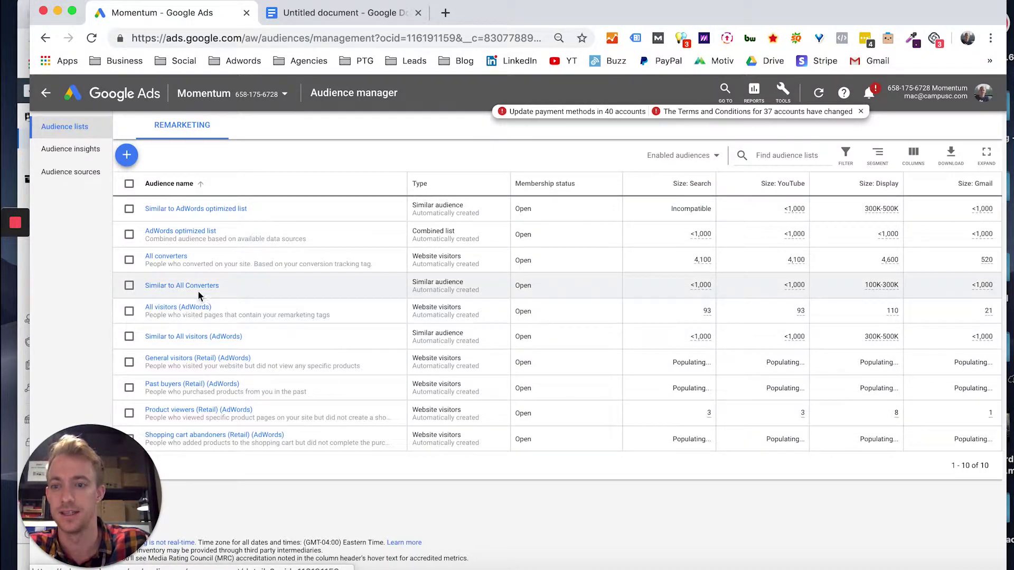
Step: Review All converters' audience insights: demographics, locations and devices
click(81, 153)
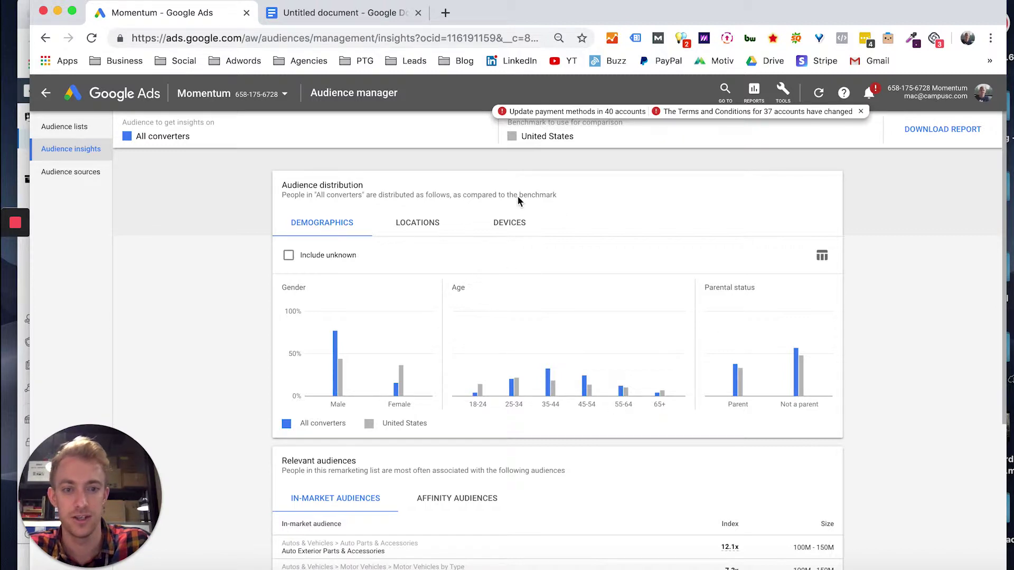
click(413, 225)
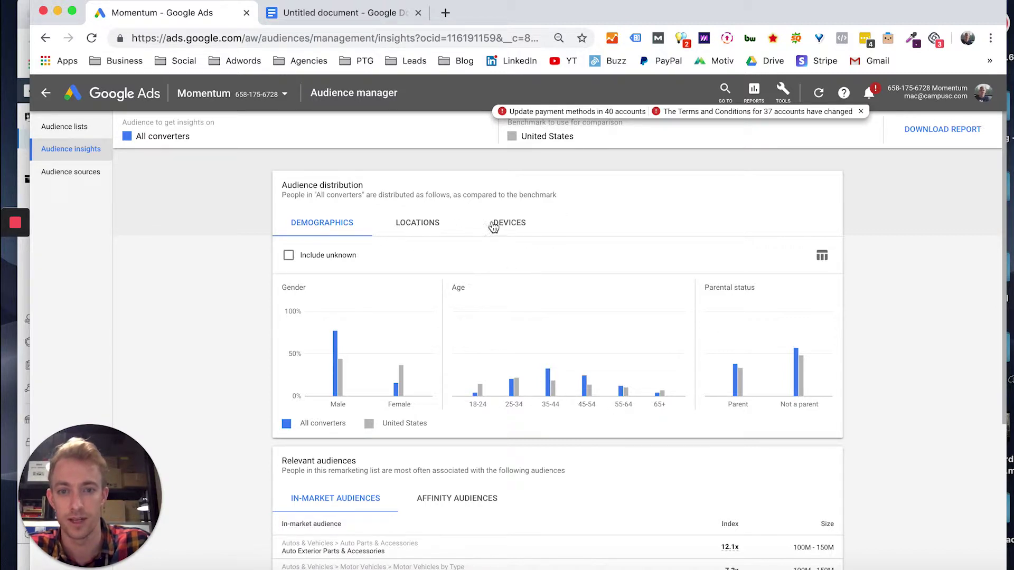
click(520, 227)
scroll(515, 331, down, 1)
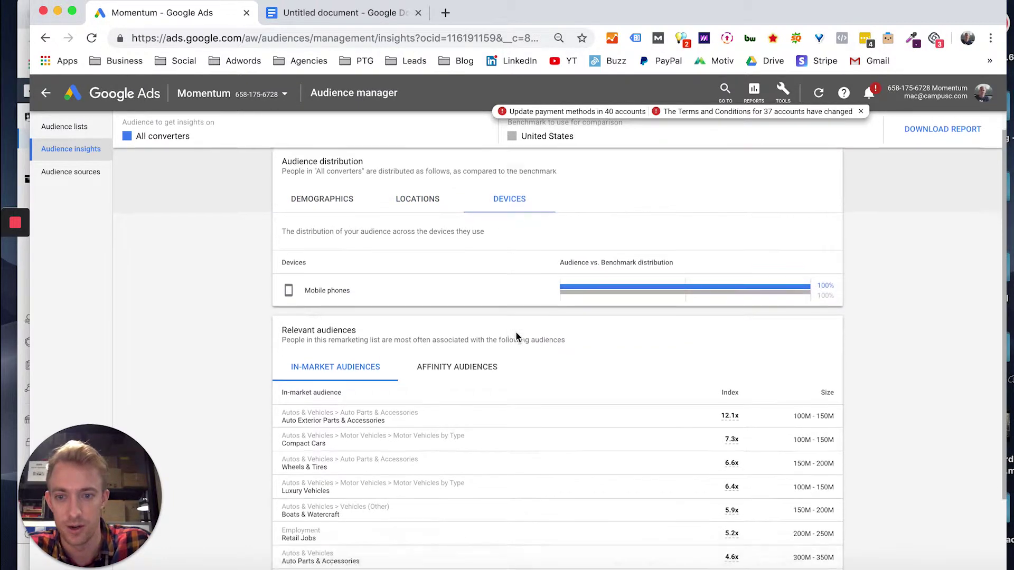
scroll(517, 333, down, 3)
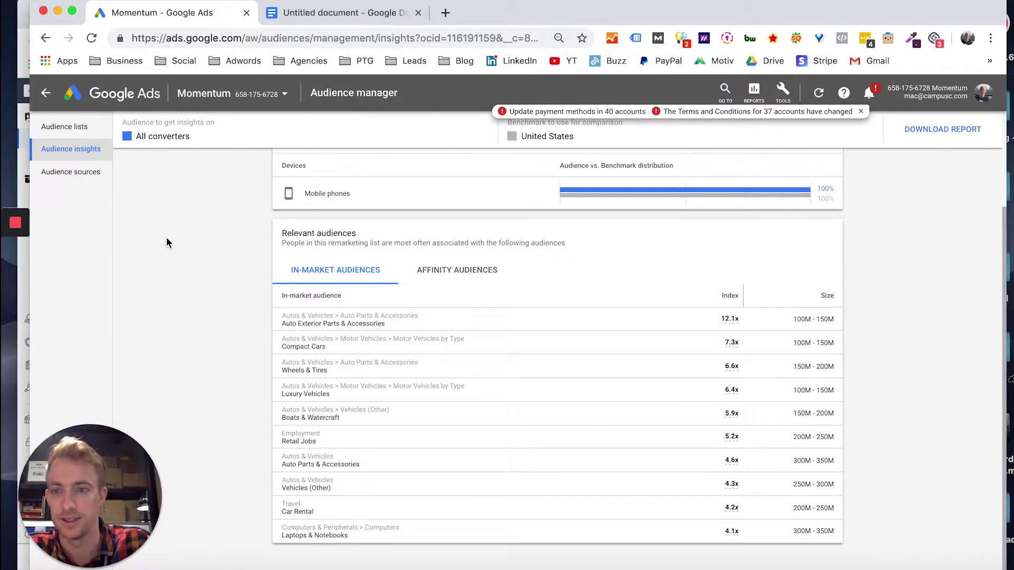
Step: Review the Audience sources overview showing the Google Ads tag's 10 lists
click(94, 177)
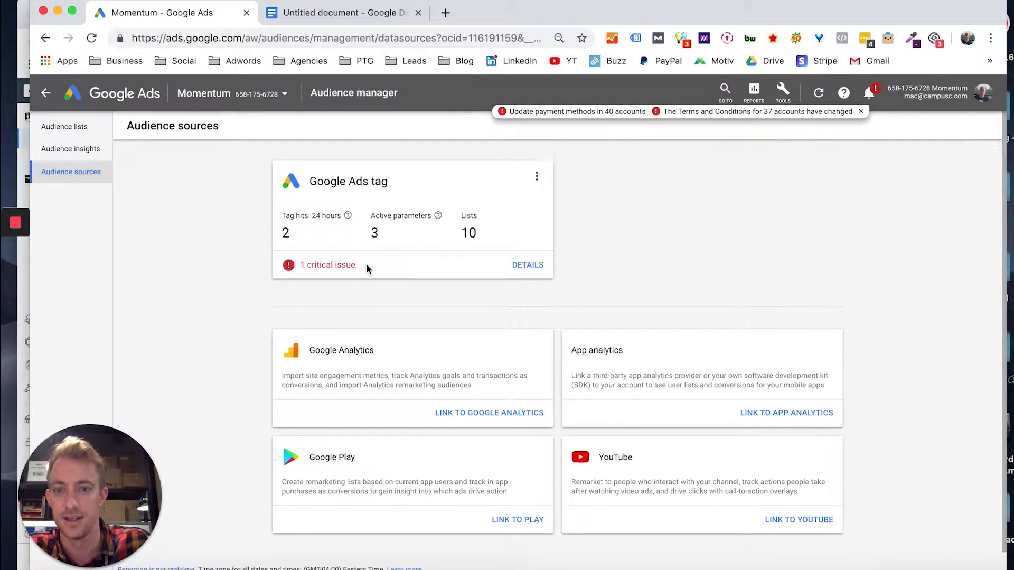
scroll(368, 269, down, 1)
scroll(400, 294, down, 1)
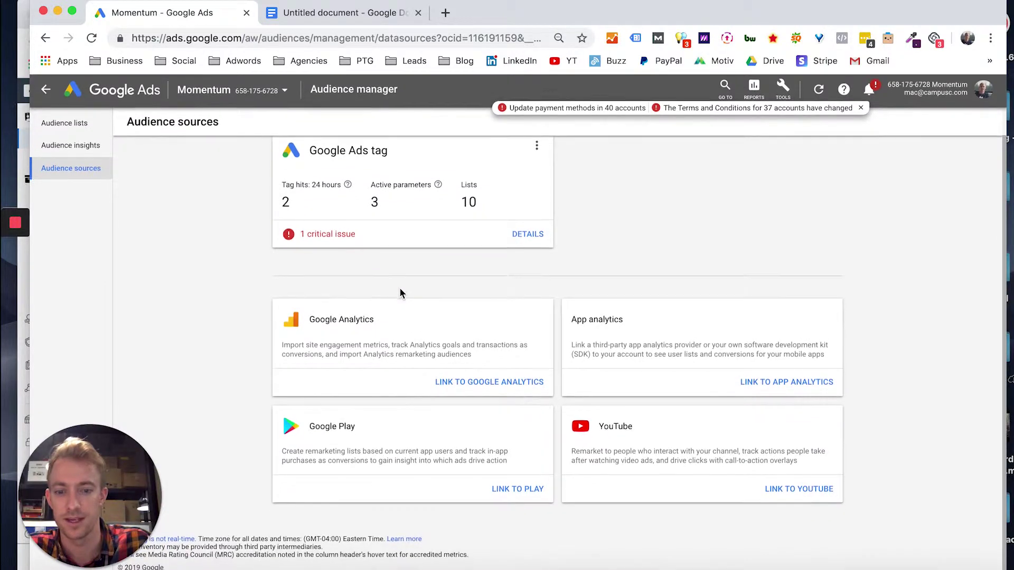
scroll(400, 293, up, 2)
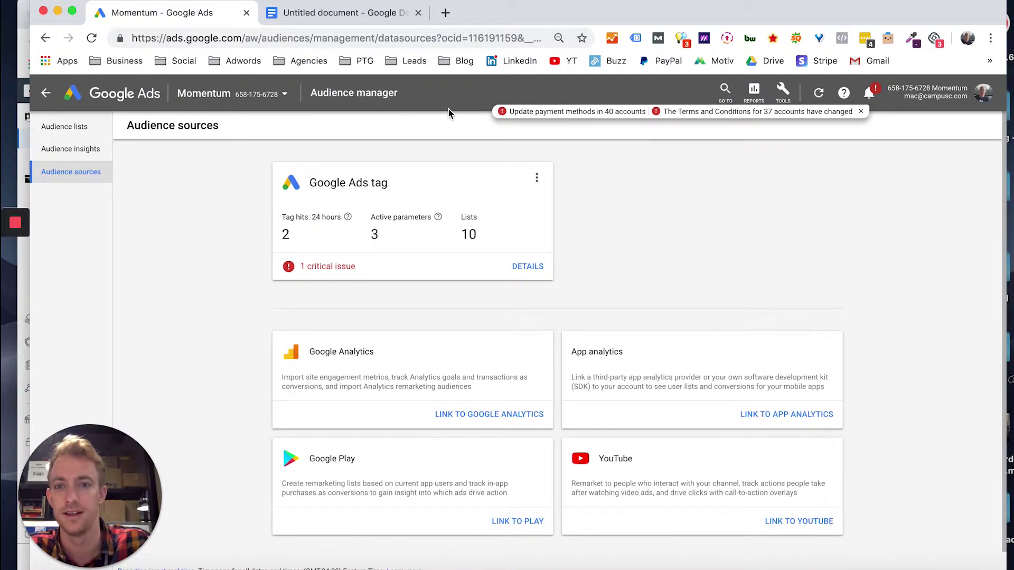
Step: Start a new Customer list audience from Audience lists, then cancel it
click(77, 129)
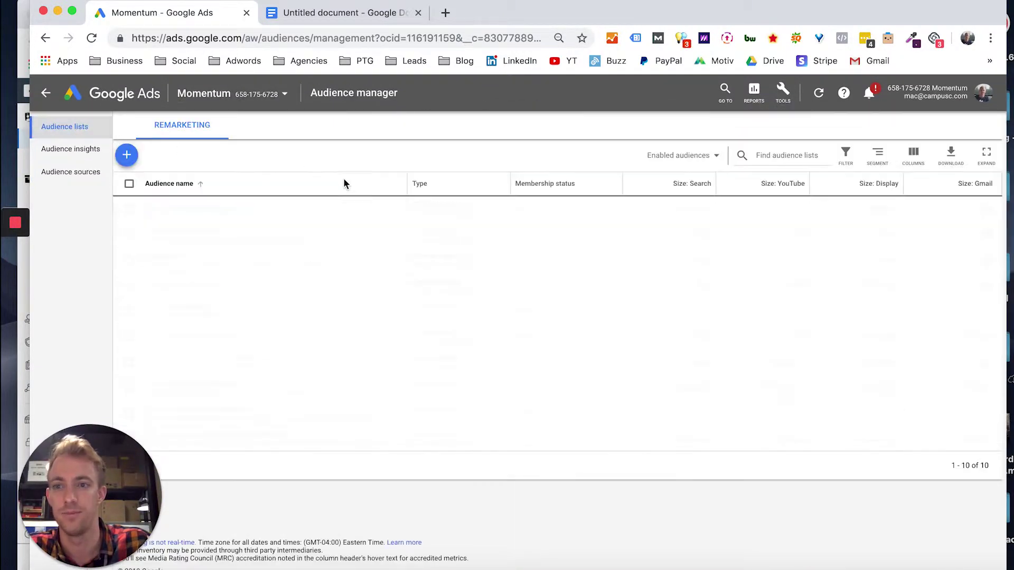
click(121, 160)
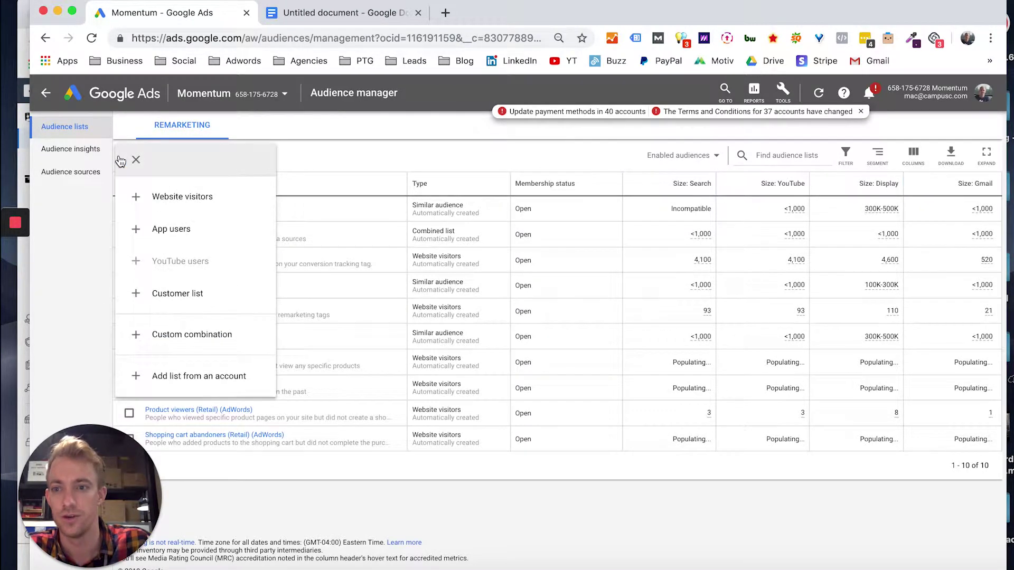
click(186, 298)
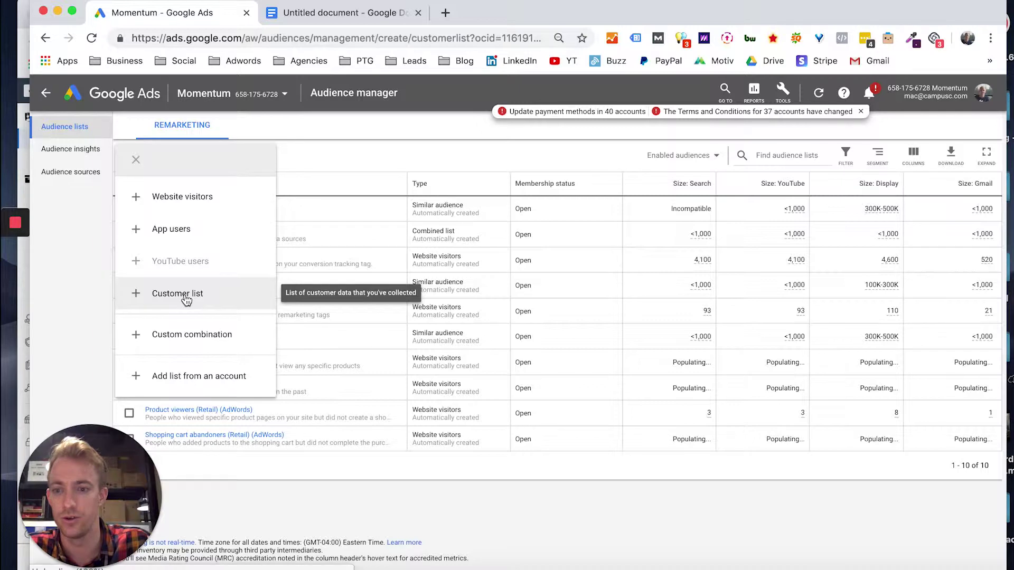
scroll(366, 333, down, 1)
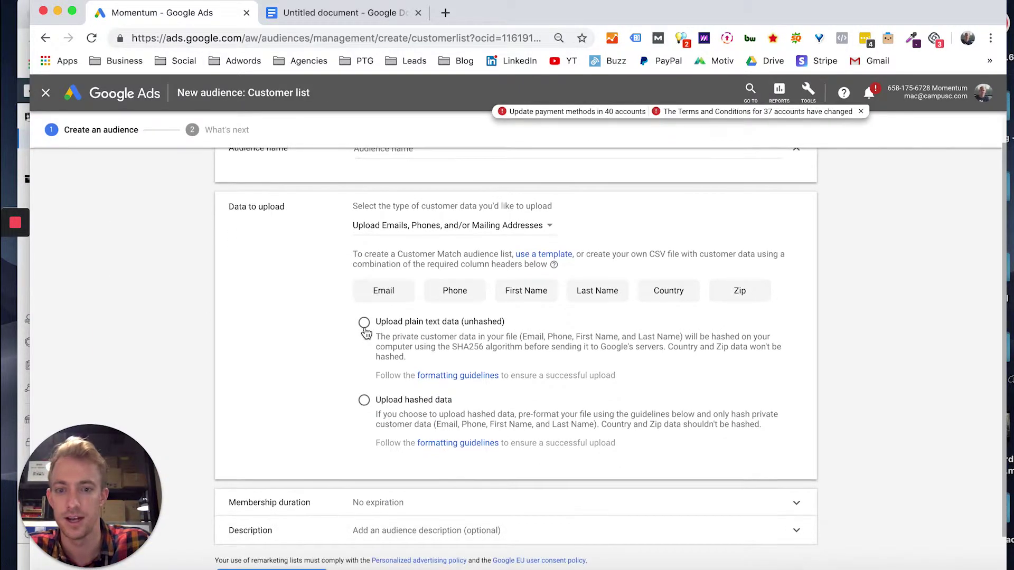
scroll(366, 333, down, 2)
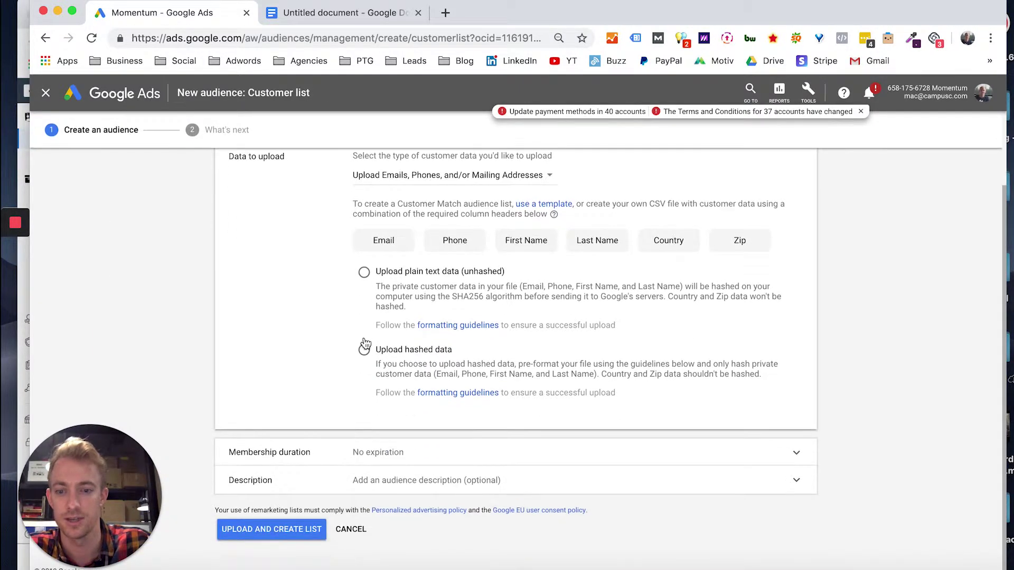
click(351, 530)
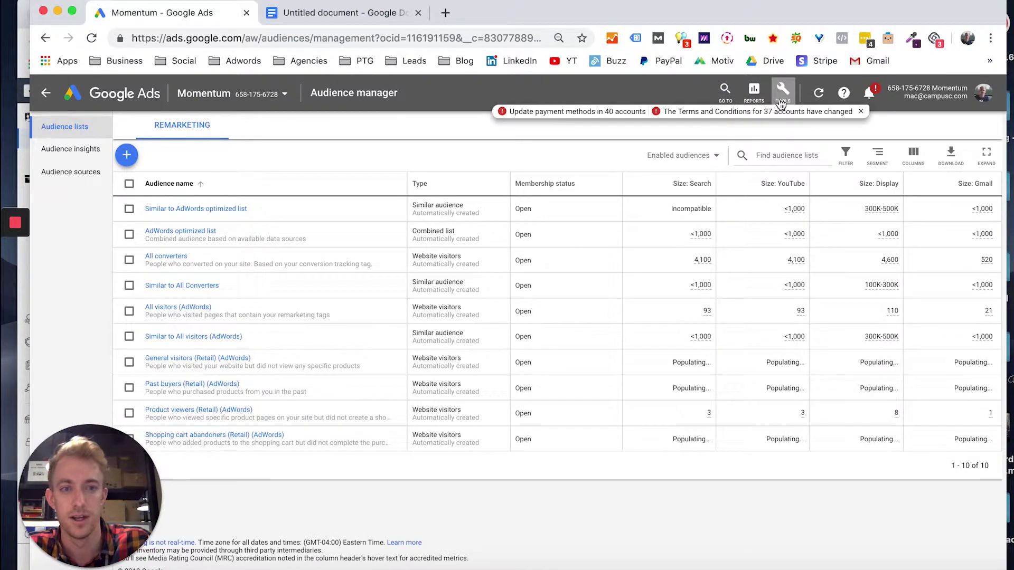
Step: Reopen Audience manager and switch to the SunWise Capital account
click(781, 103)
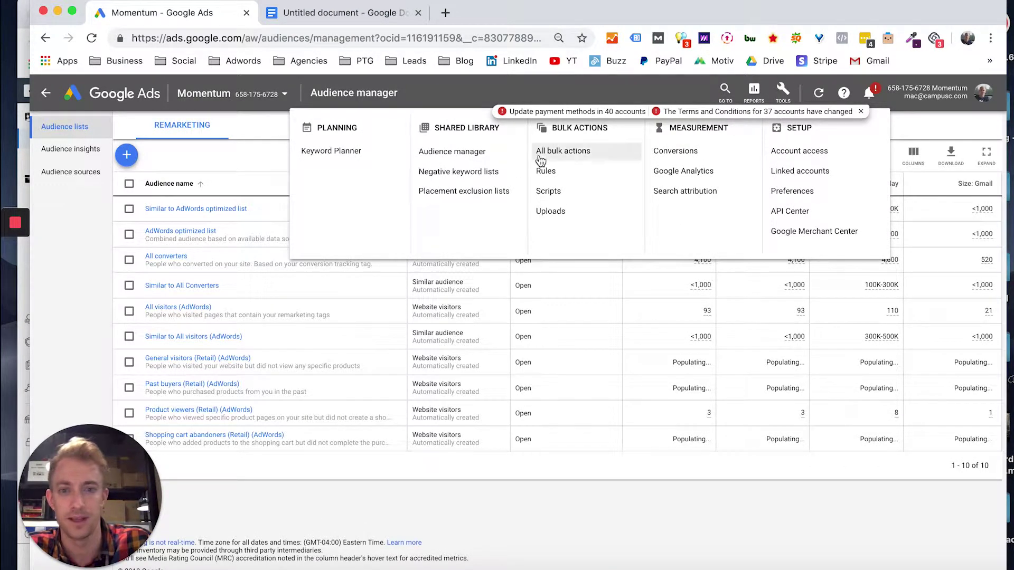
click(453, 153)
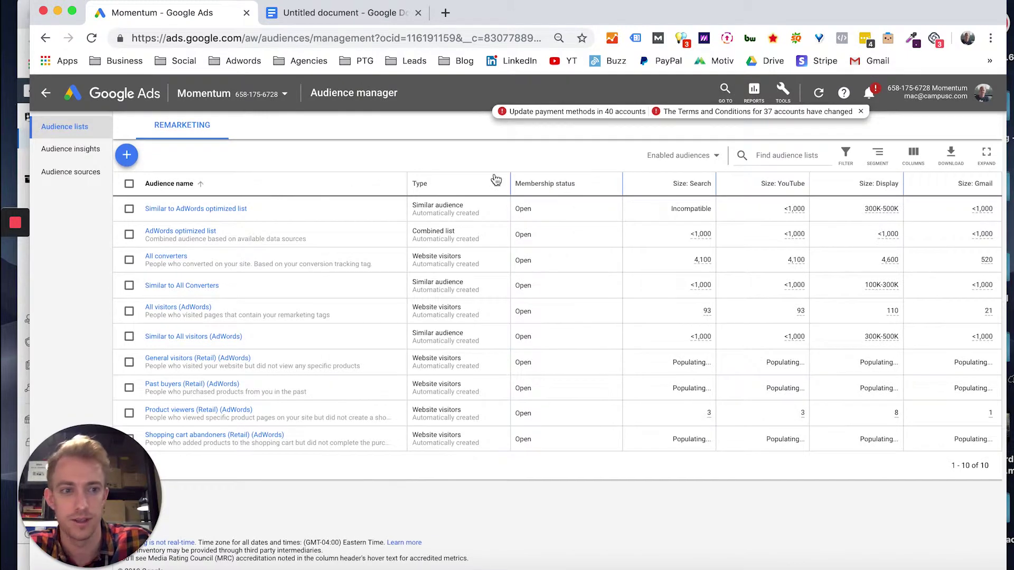
click(257, 95)
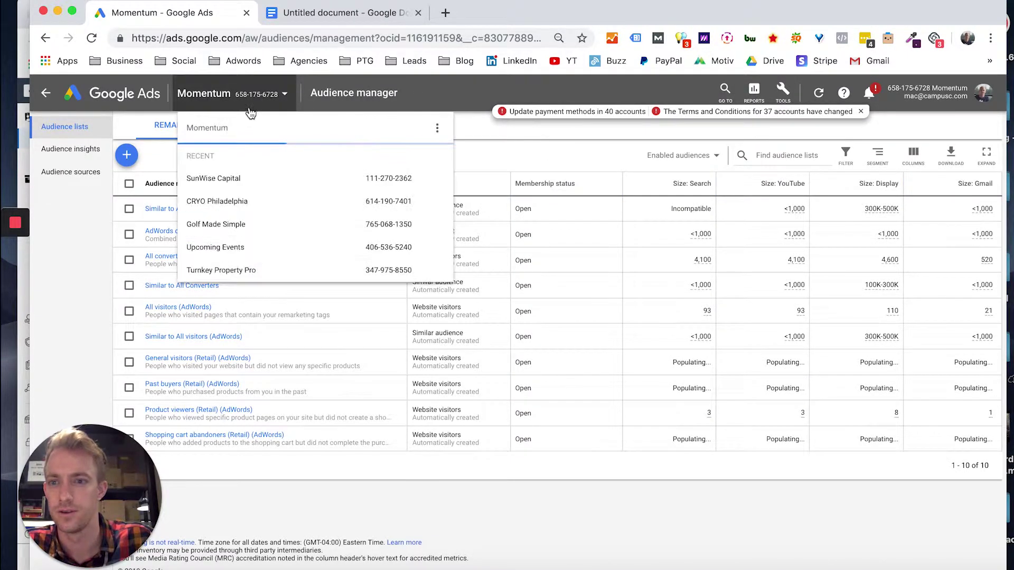
click(209, 214)
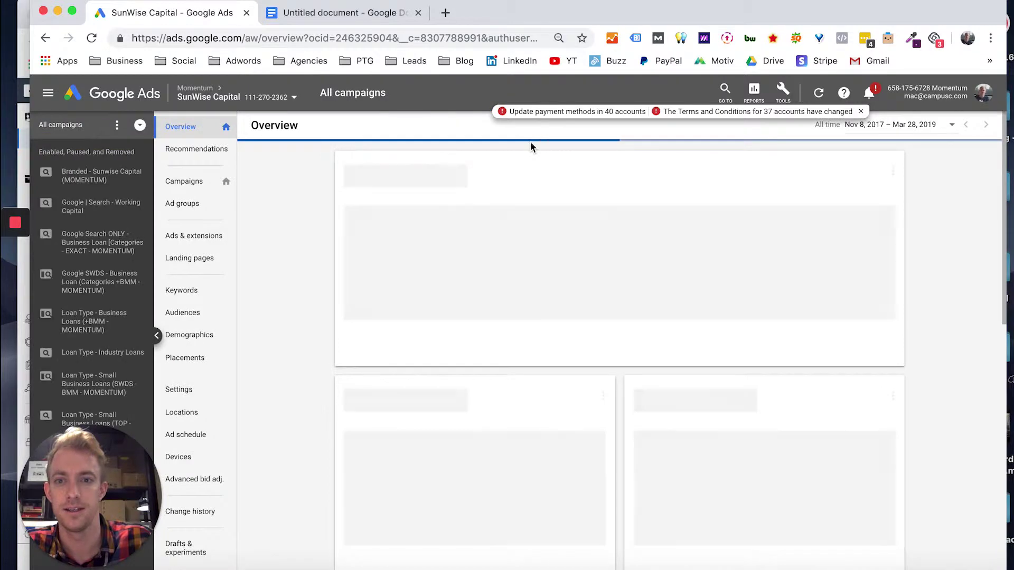
Step: Show SunWise Capital's custom audiences: Business IN MARKET Keywords, Business Loan Keywords, Business Owners Websites
click(784, 92)
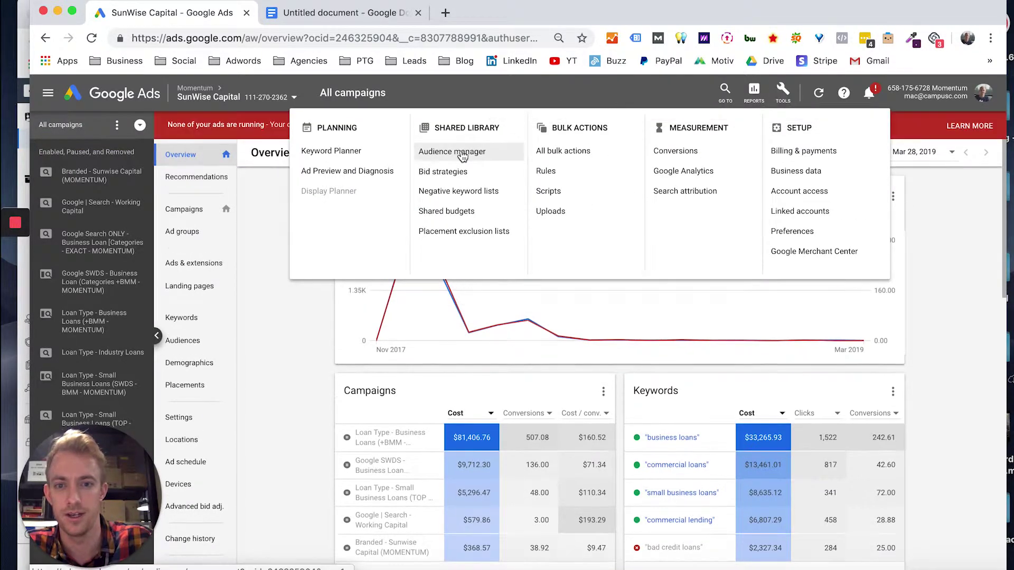
click(461, 152)
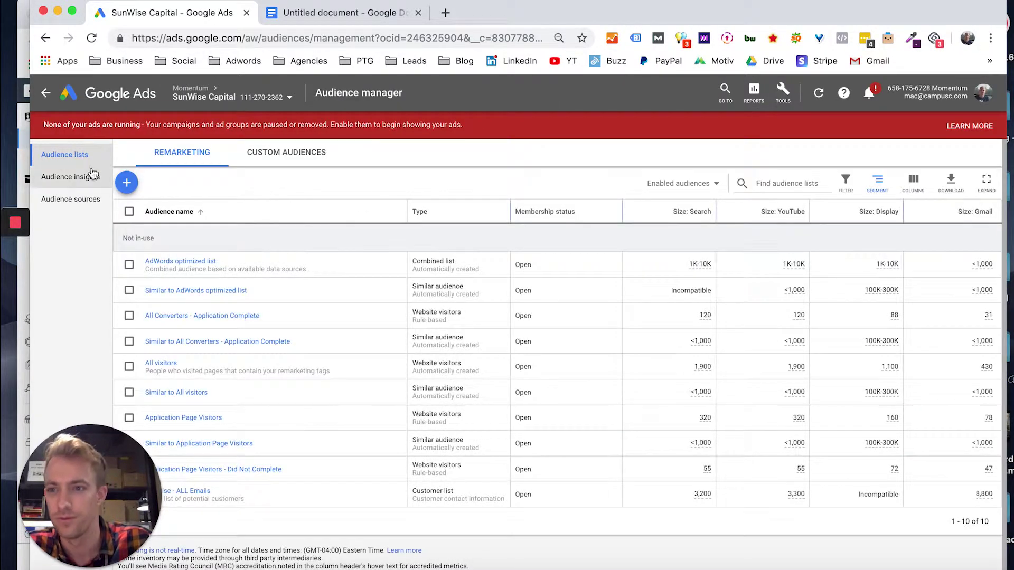
click(281, 156)
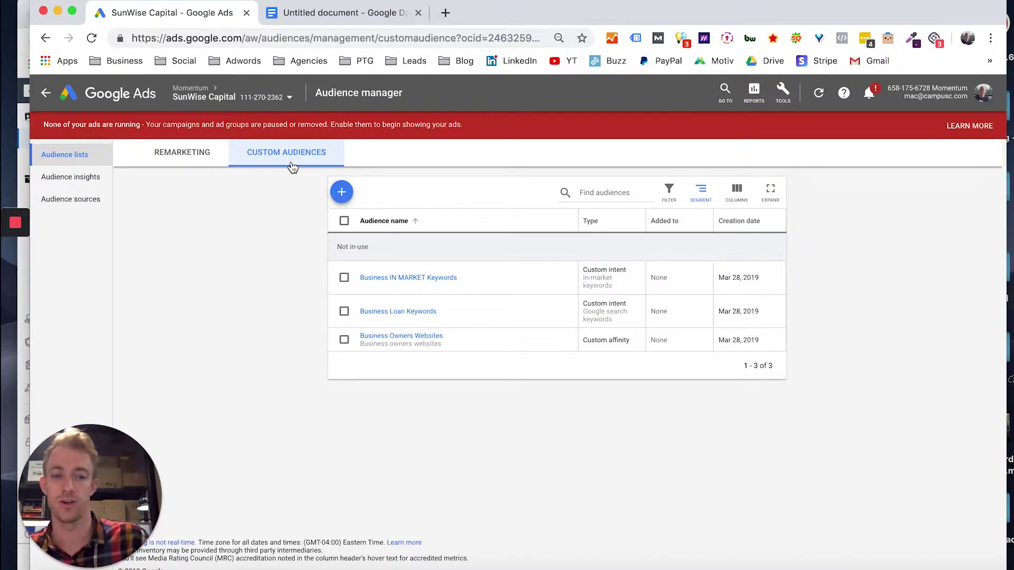
Step: Start a new custom affinity audience, check its Interest type list, then cancel
click(342, 193)
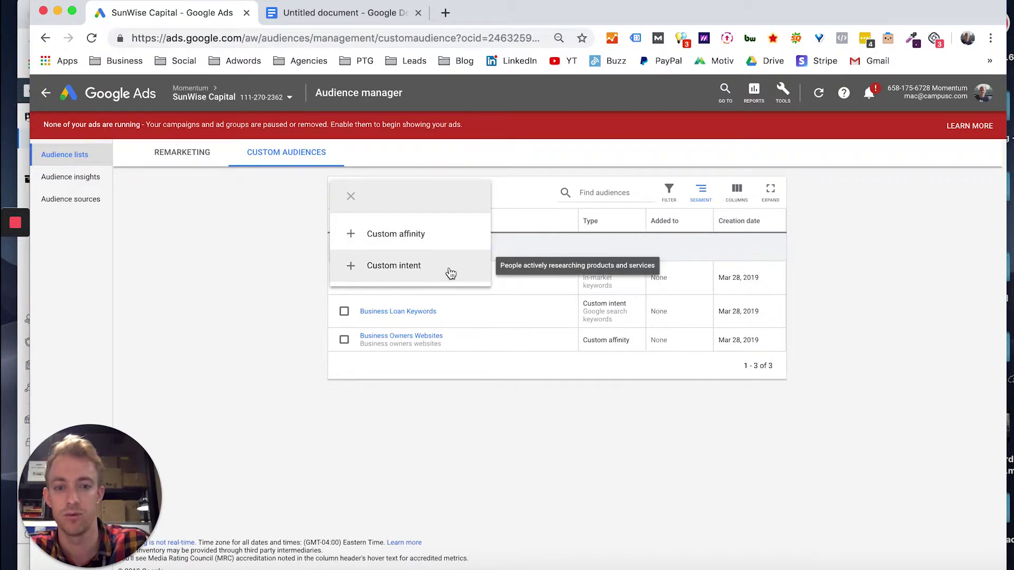
click(427, 231)
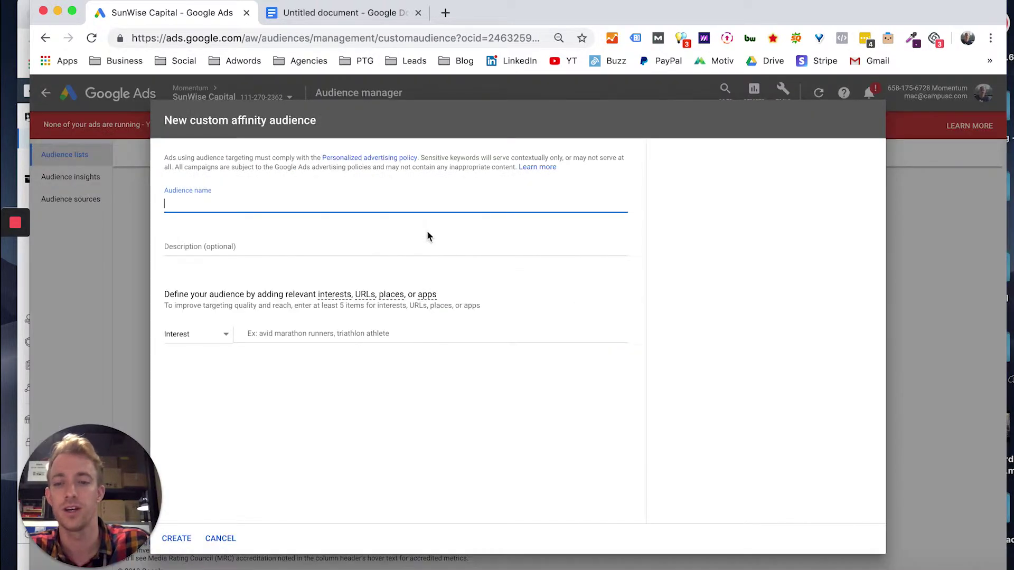
click(188, 335)
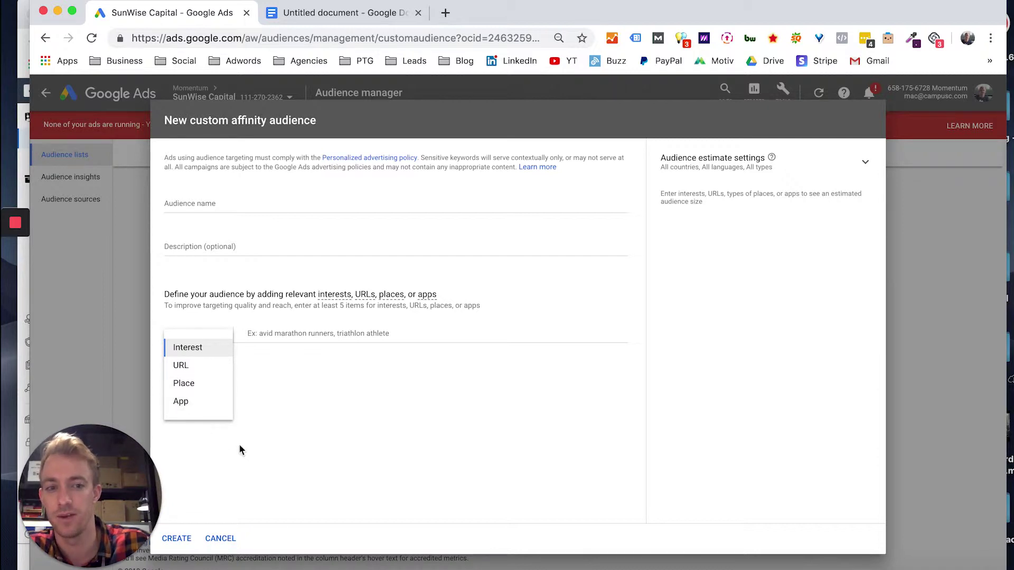
click(221, 539)
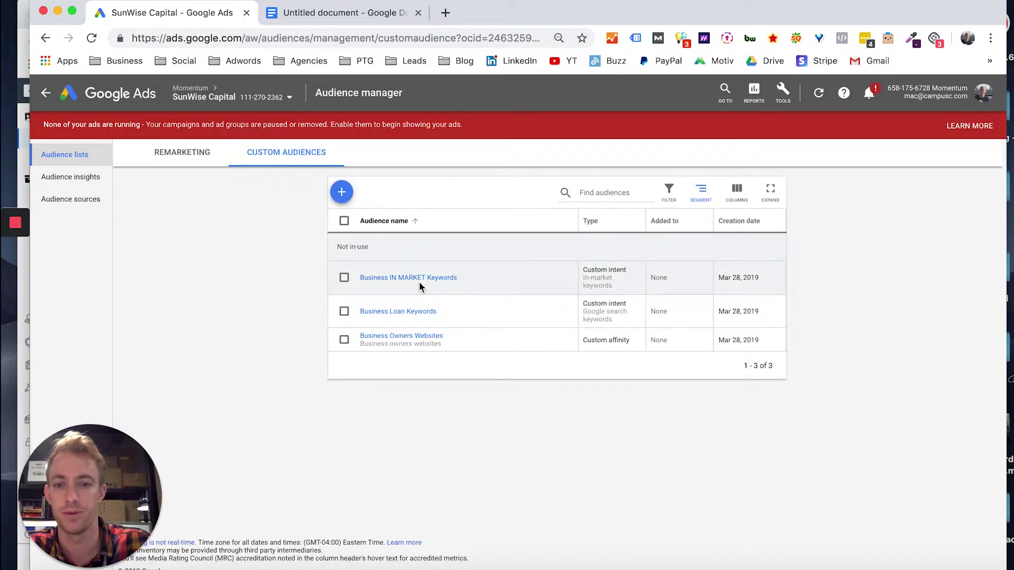
Step: Open Business Owners Websites for editing and select its name and description fields
click(414, 337)
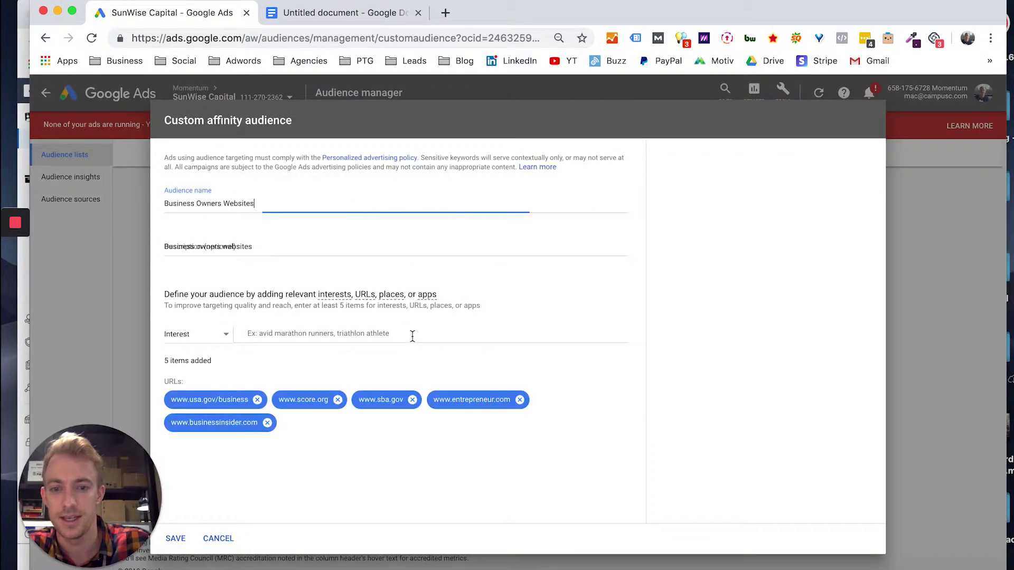
triple_click(242, 204)
click(207, 252)
triple_click(217, 203)
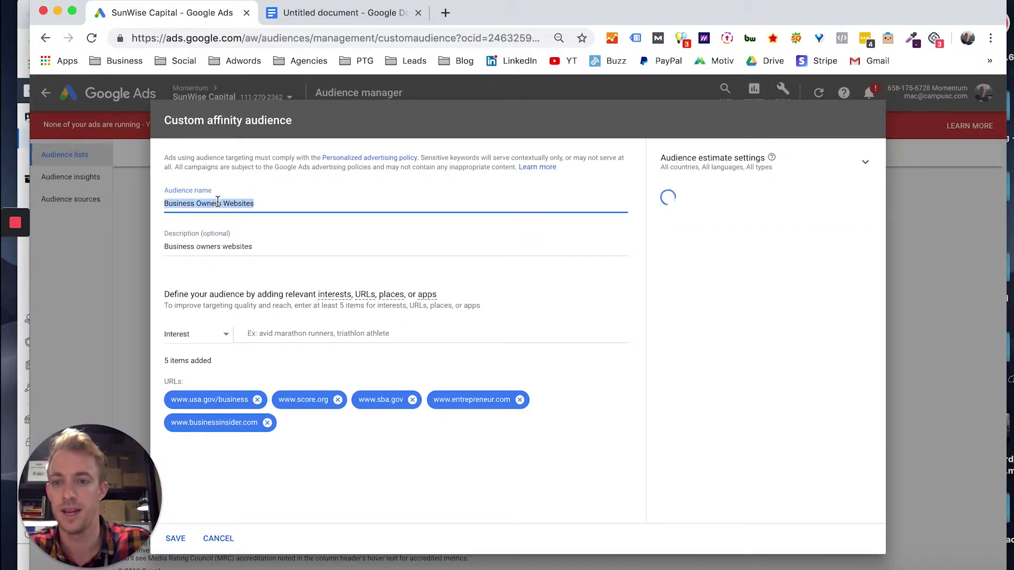
triple_click(212, 244)
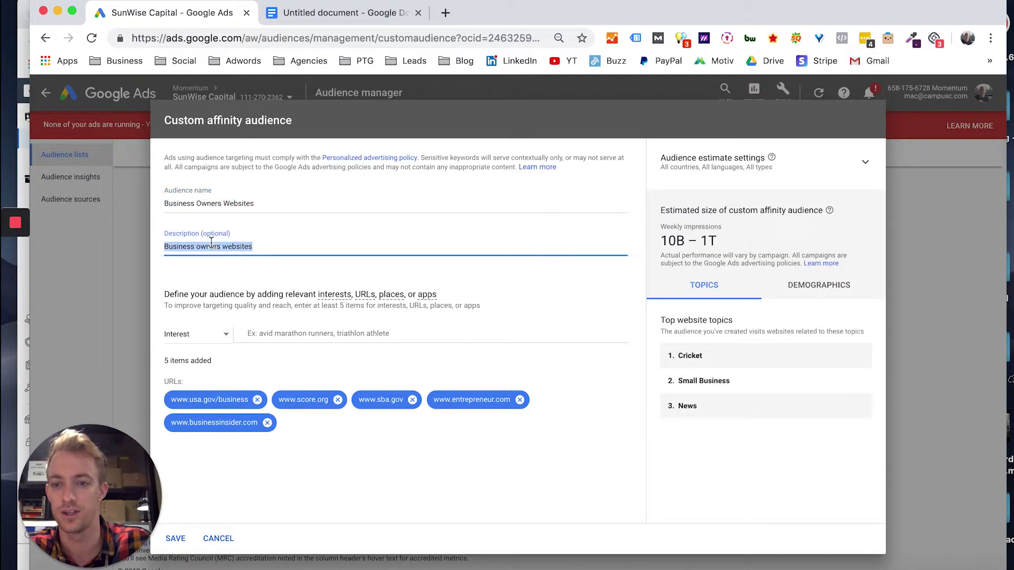
click(278, 334)
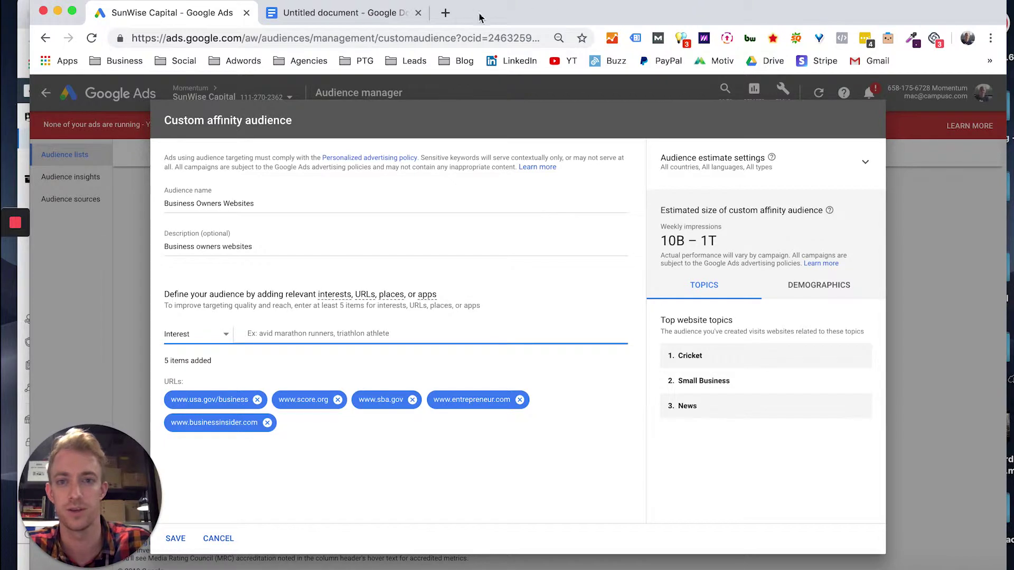
click(445, 12)
text(score)
key(Return)
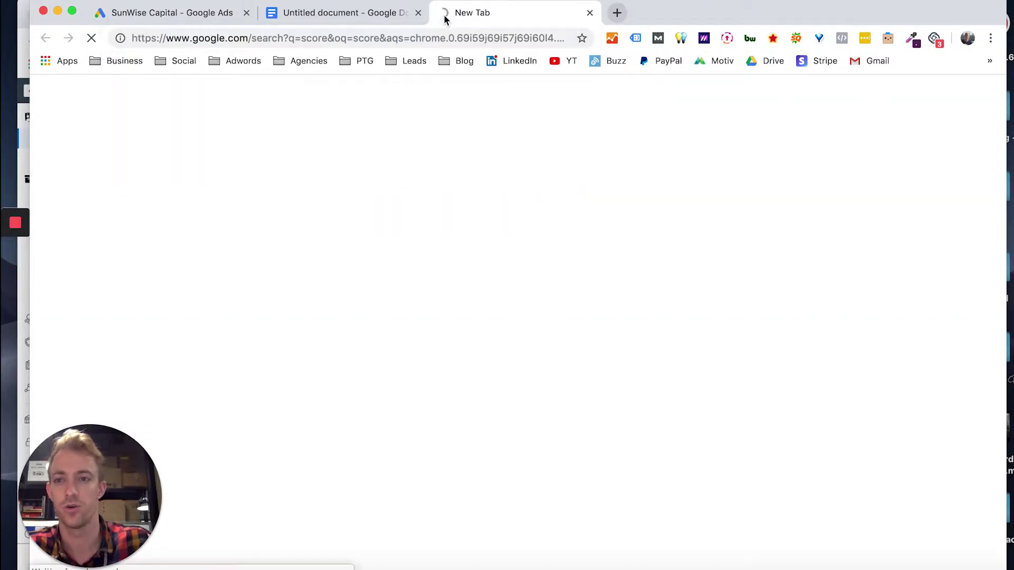
key(super+t)
text(sba)
key(Return)
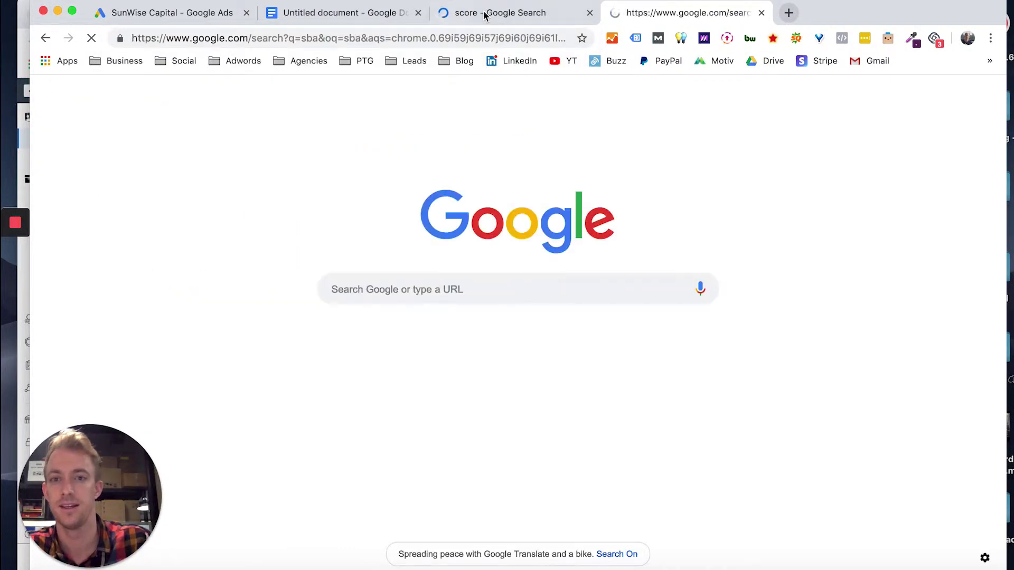
click(485, 15)
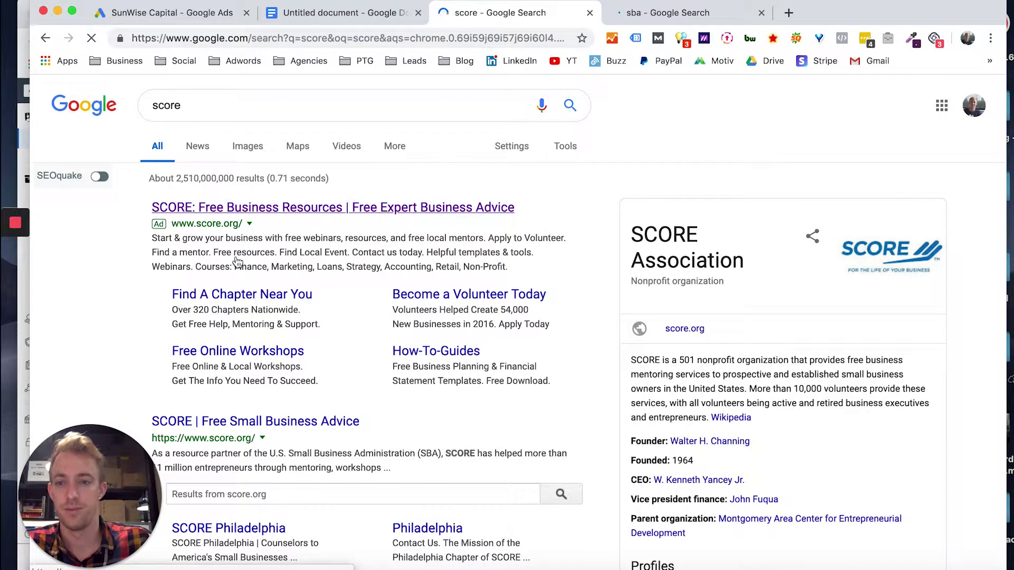
drag(242, 224, 174, 226)
key(super+c)
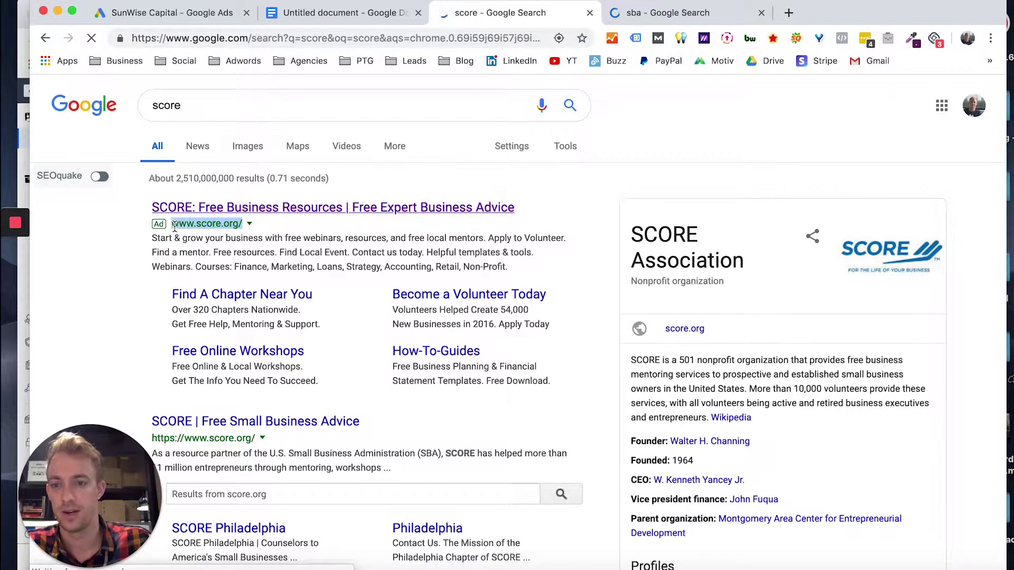
Step: Paste the score.org address into the audience, then remove the garbled entry
click(174, 12)
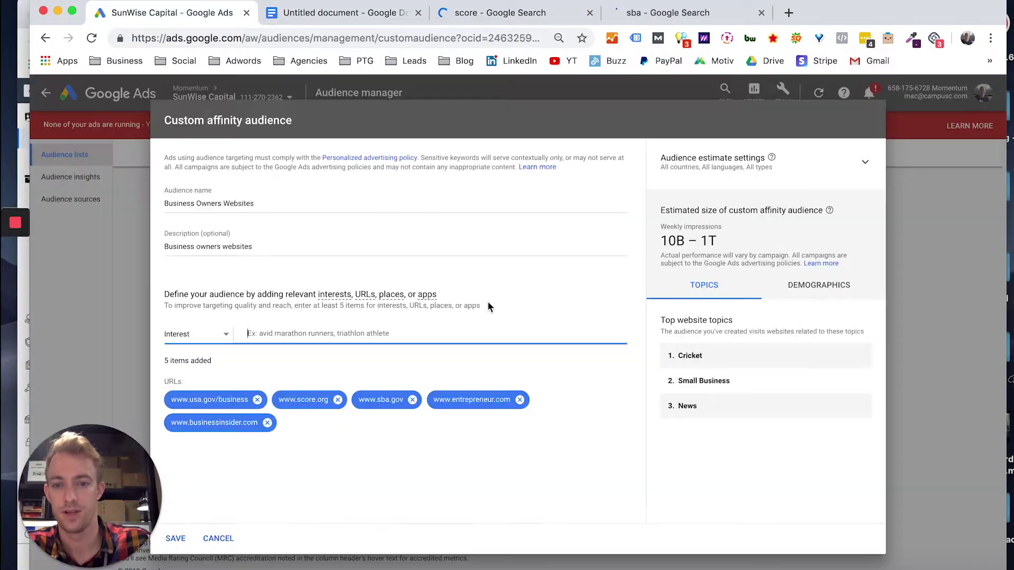
key(super+v)
key(Return)
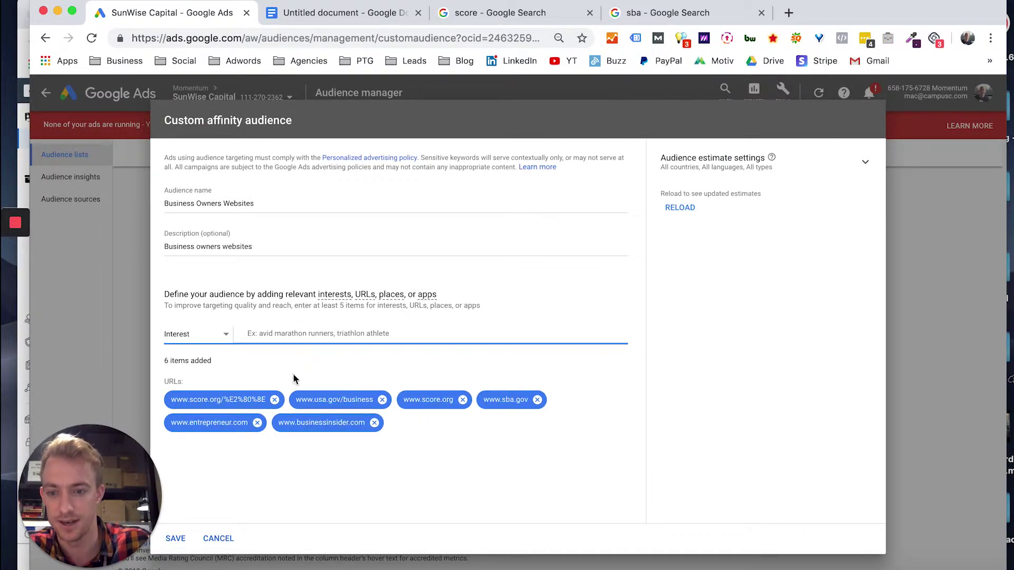
click(274, 400)
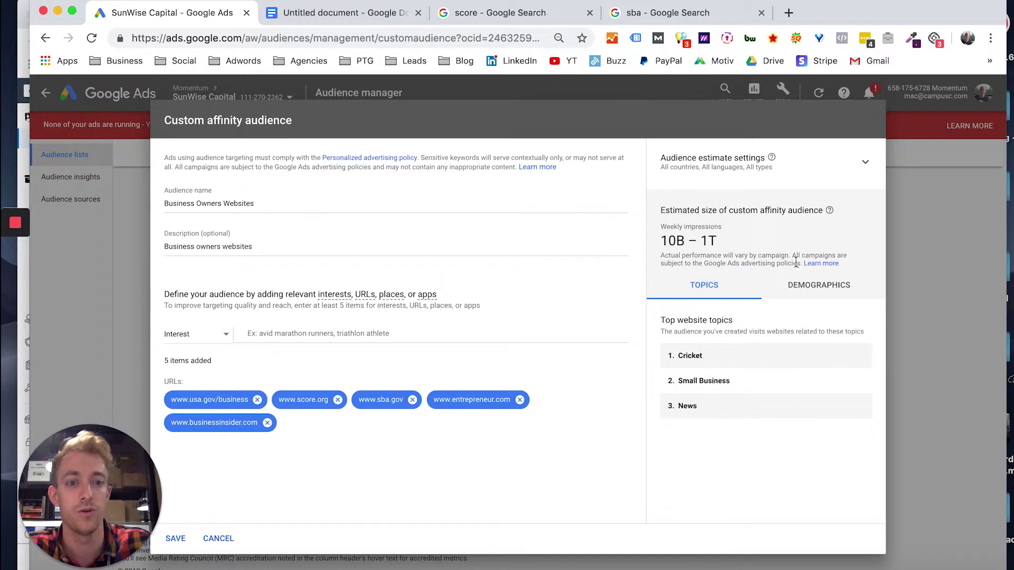
Step: Check the audience's Demographics and Topics tabs and expand the estimate settings
click(783, 288)
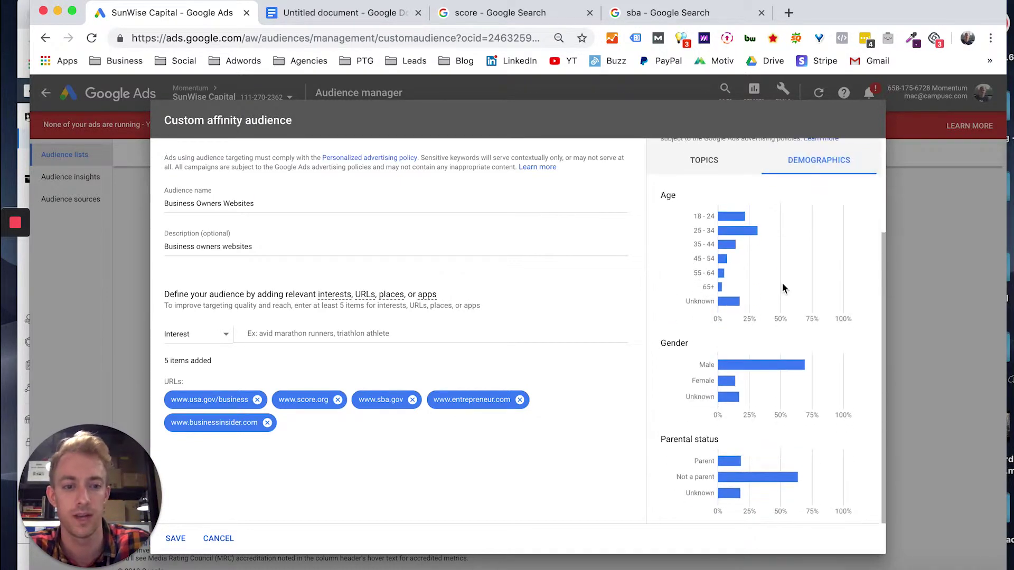
scroll(783, 287, up, 3)
click(719, 287)
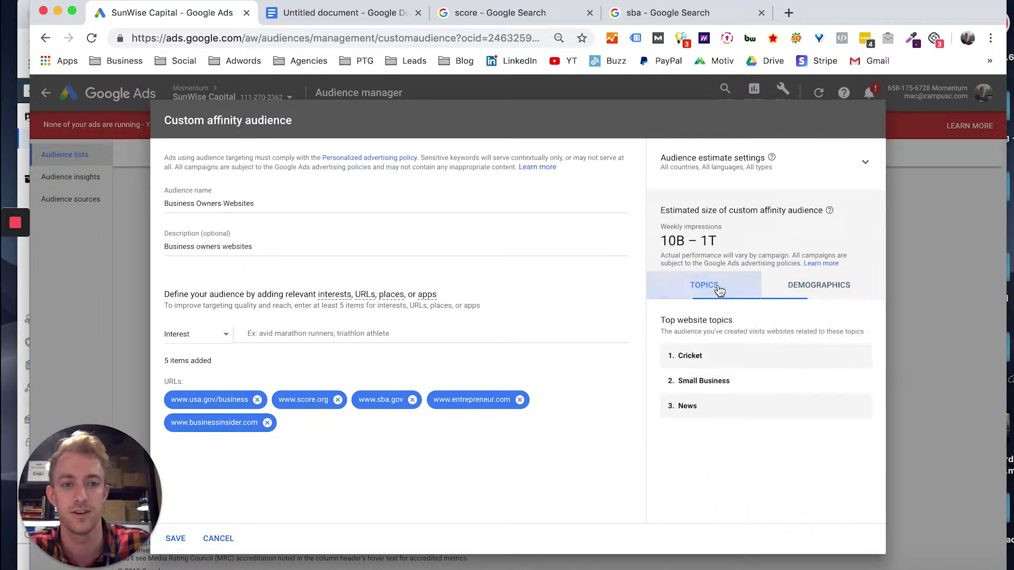
click(854, 165)
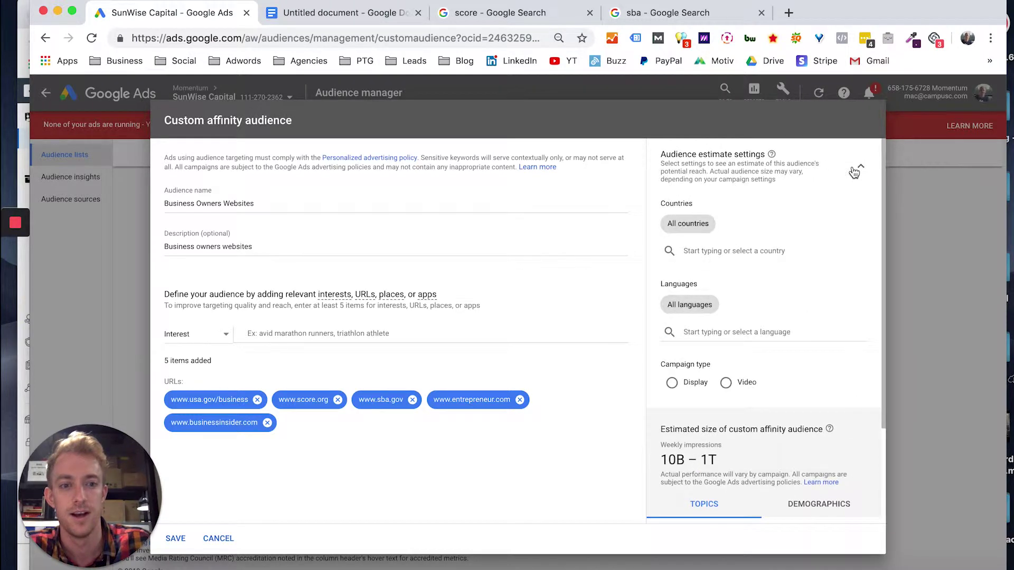
Step: Limit the audience estimate's countries to United States
click(707, 250)
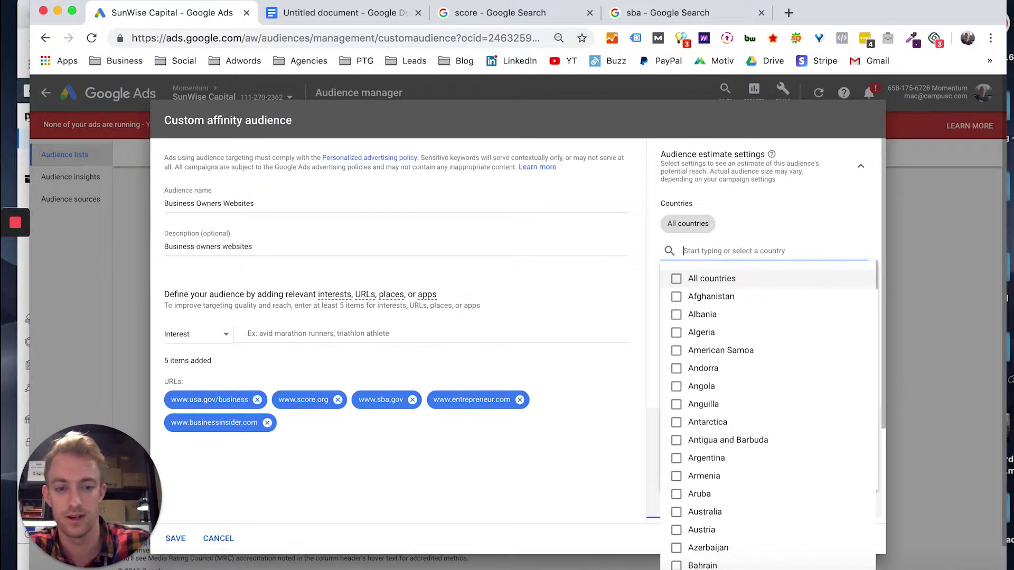
text(unit)
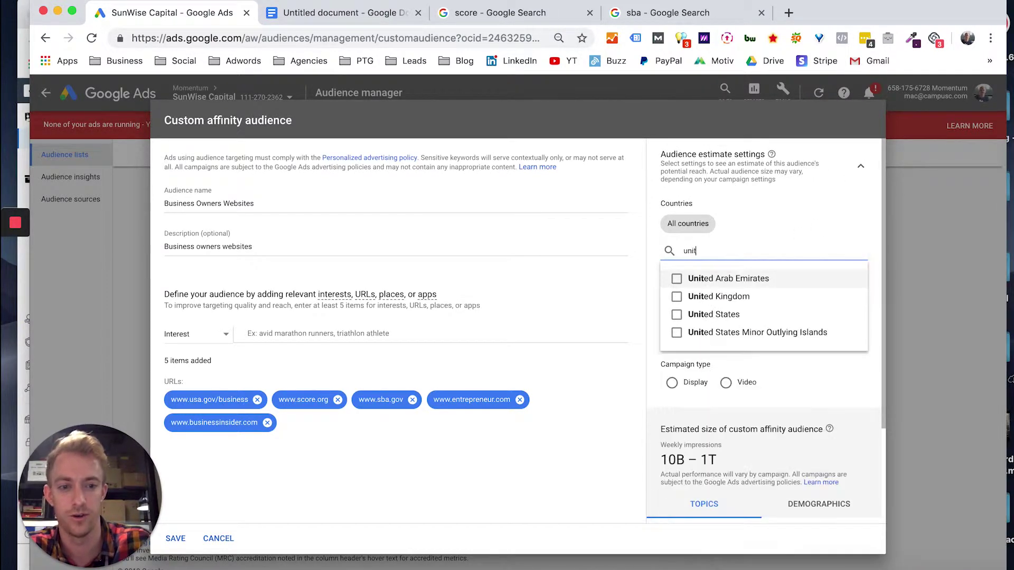
click(727, 317)
click(677, 316)
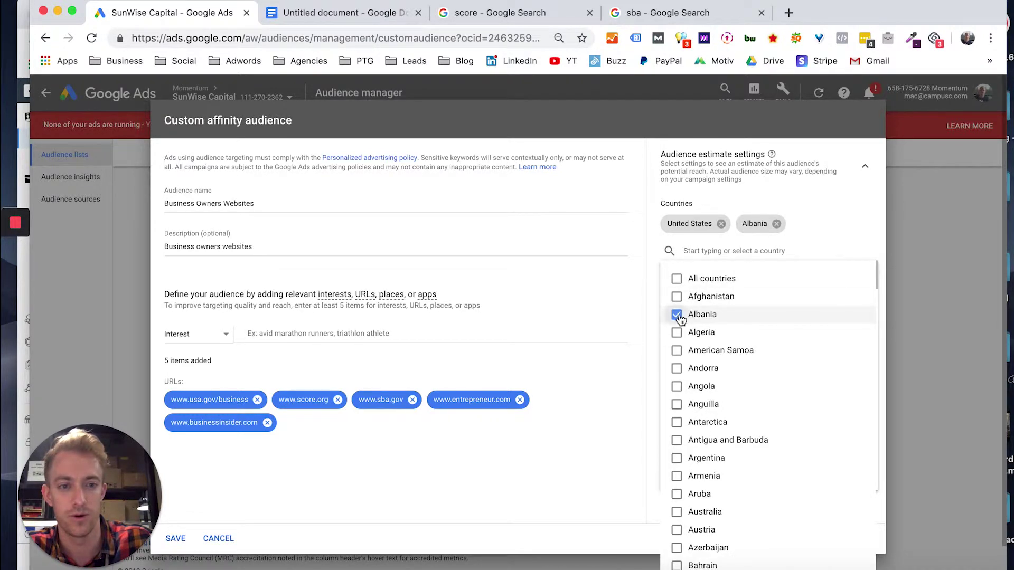
click(678, 315)
click(819, 215)
Step: Set the estimate language to English and campaign type to Display, then edit the name
click(713, 332)
text(e)
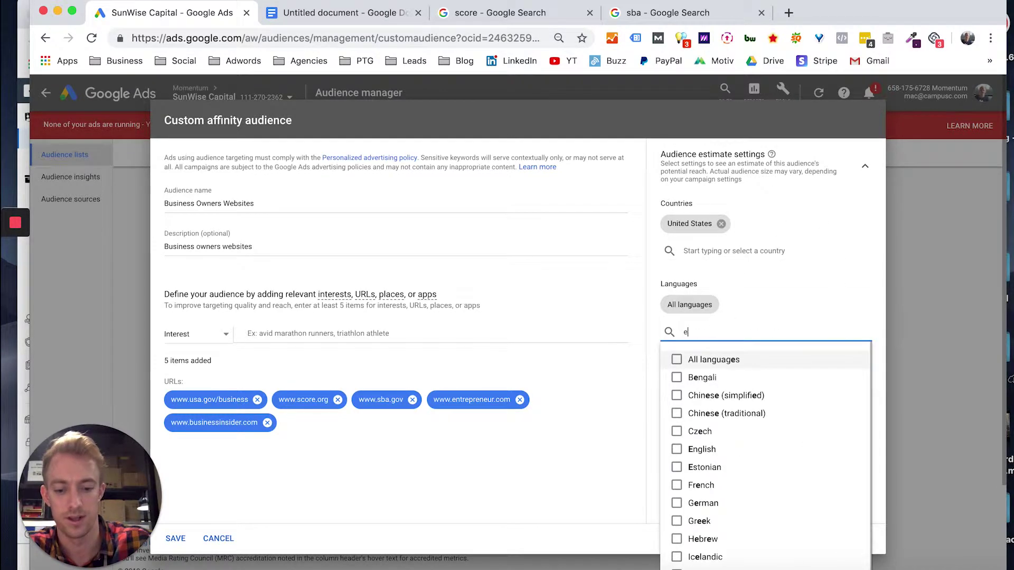
text(ngl)
click(704, 363)
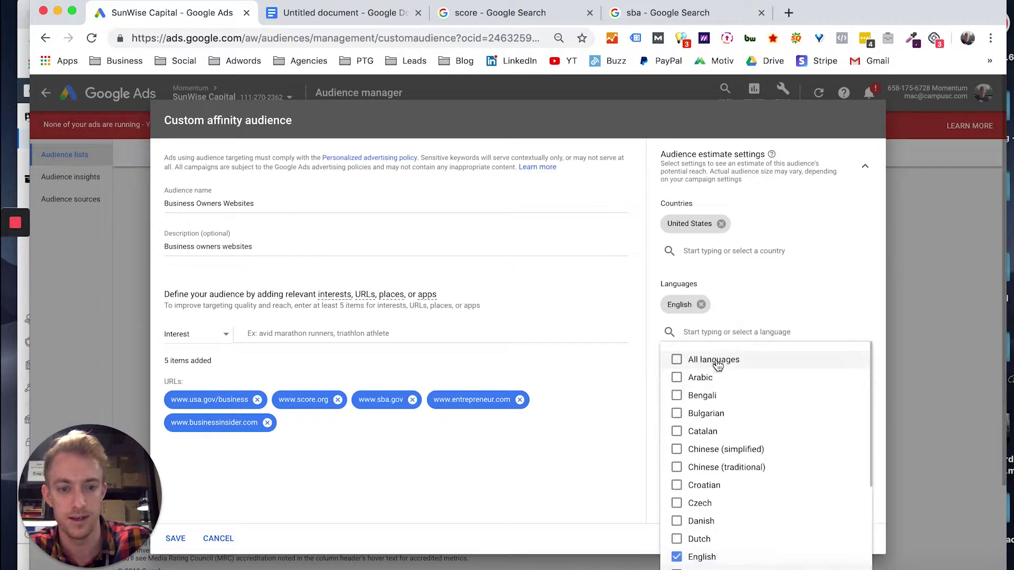
click(570, 435)
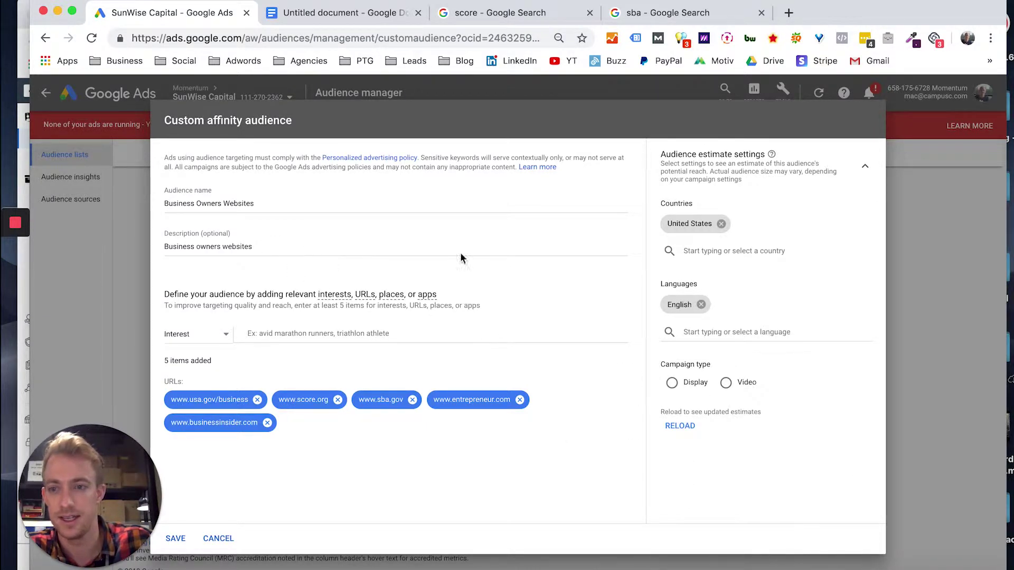
click(696, 385)
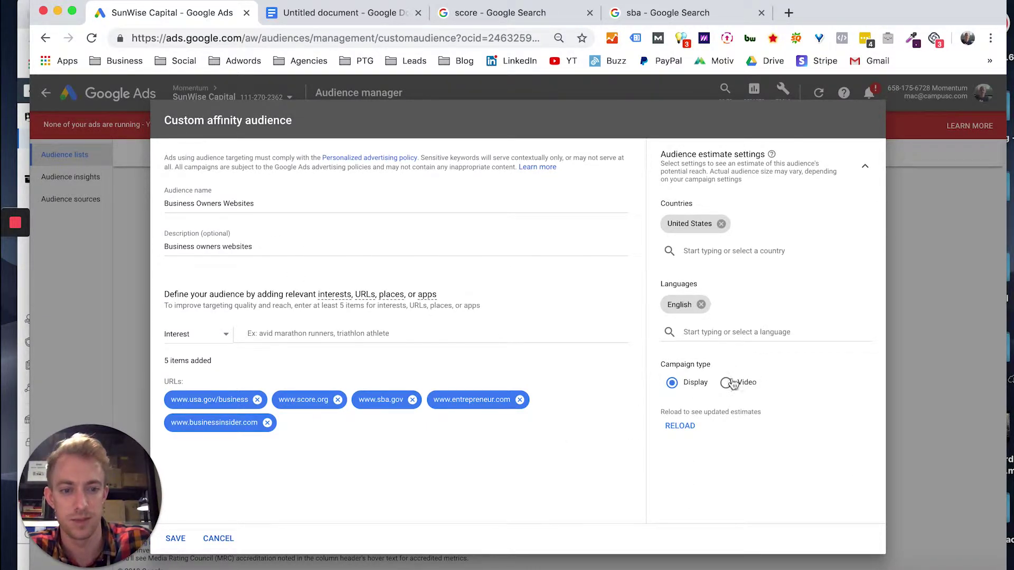
click(321, 202)
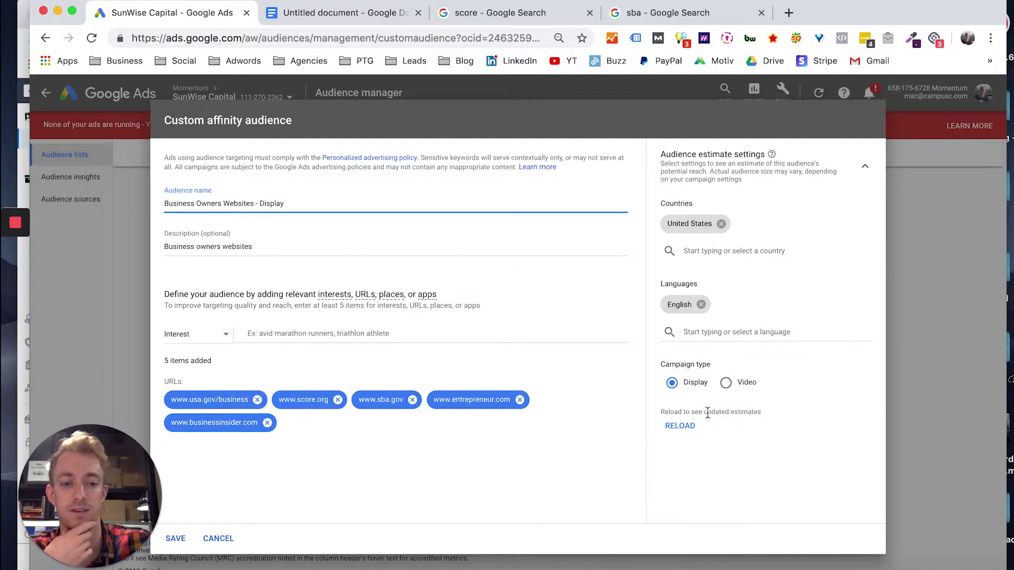
Step: Reload the size estimate and review the audience's topics and demographics
click(685, 427)
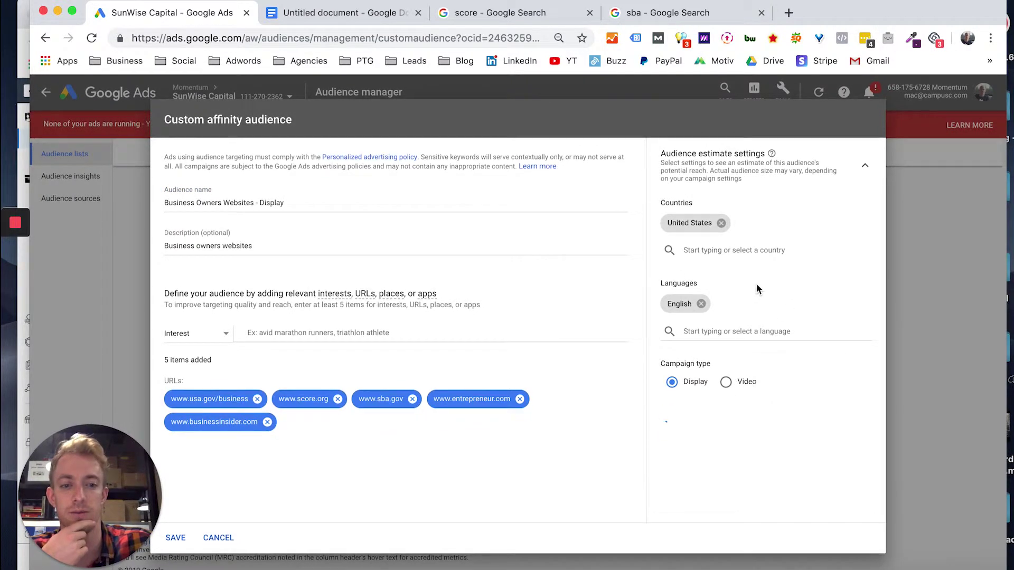
scroll(757, 336, down, 3)
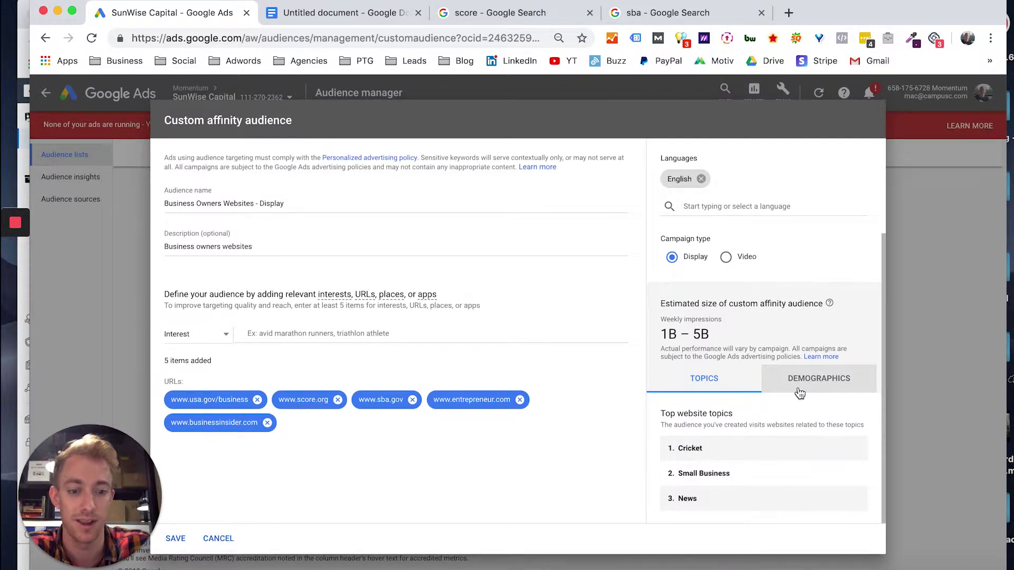
double_click(695, 449)
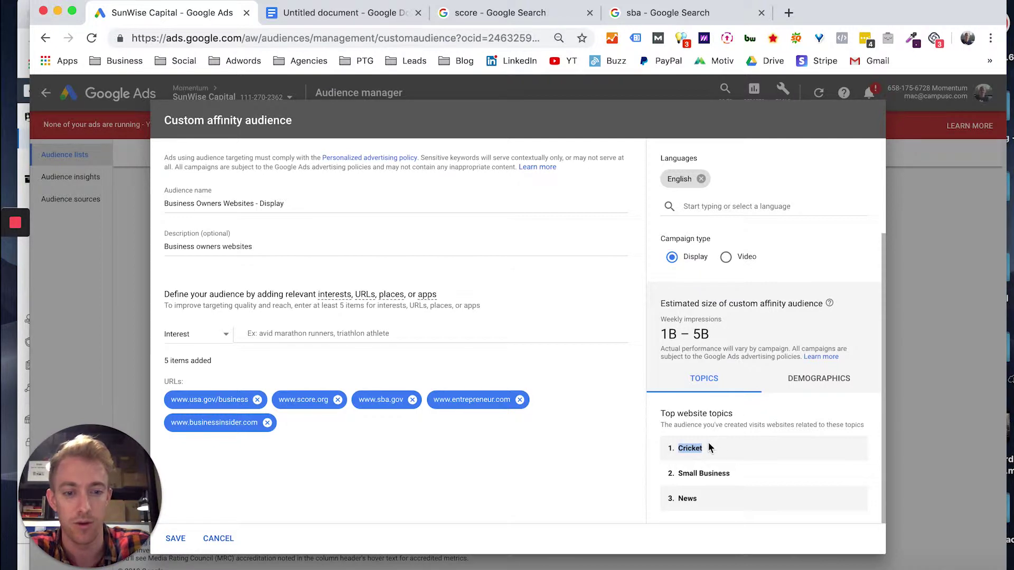
double_click(699, 450)
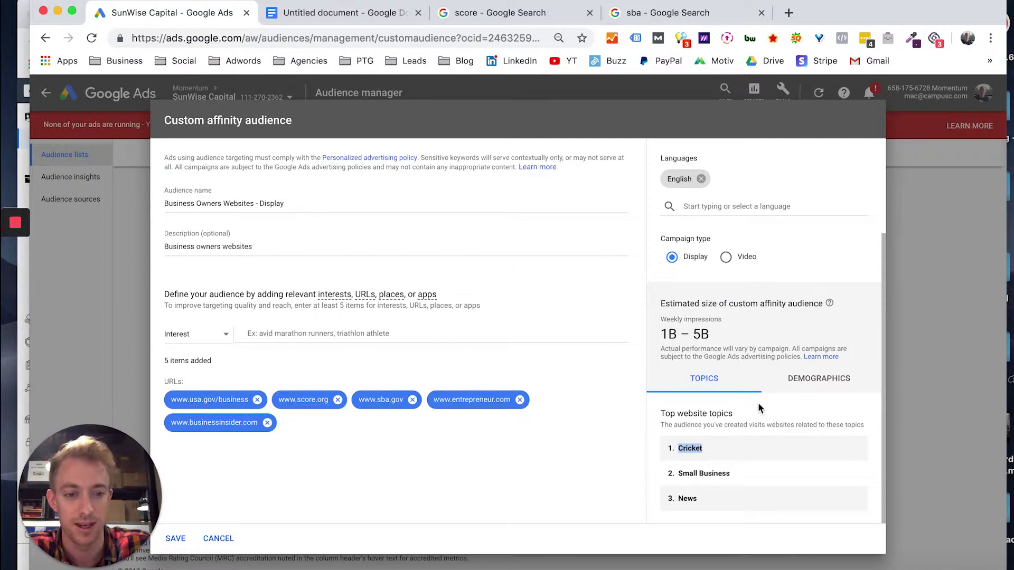
click(814, 379)
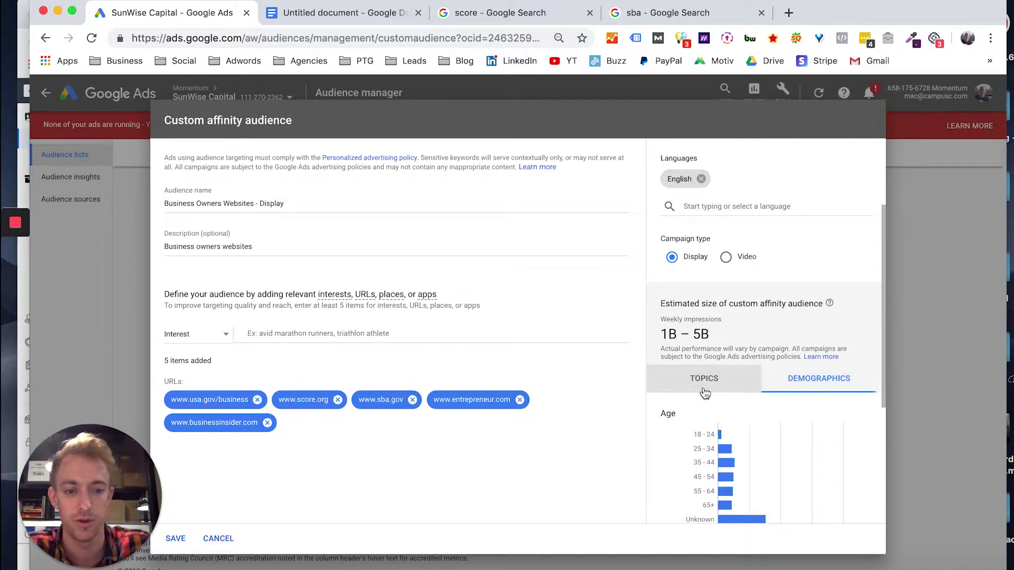
scroll(734, 344, down, 4)
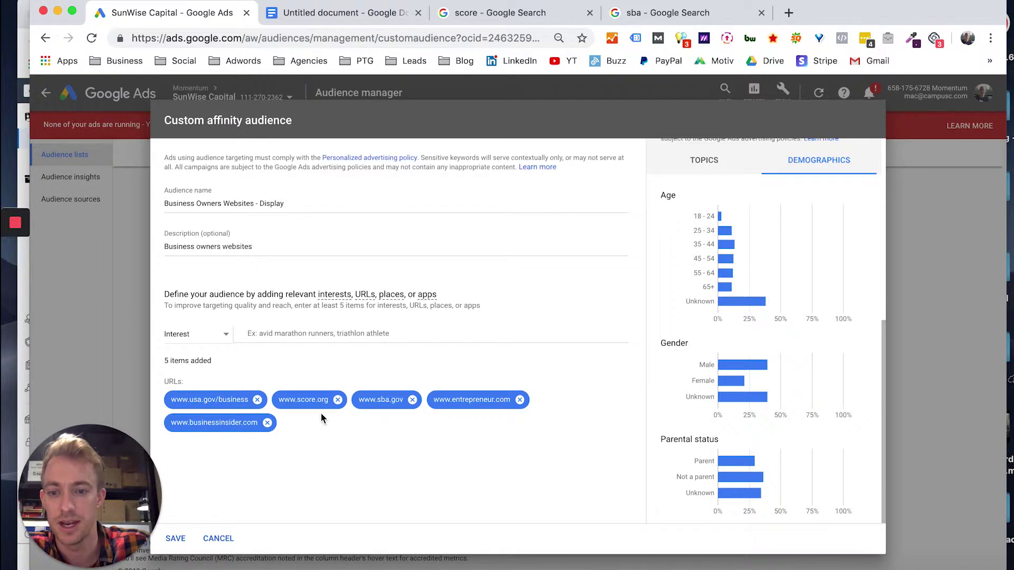
click(728, 163)
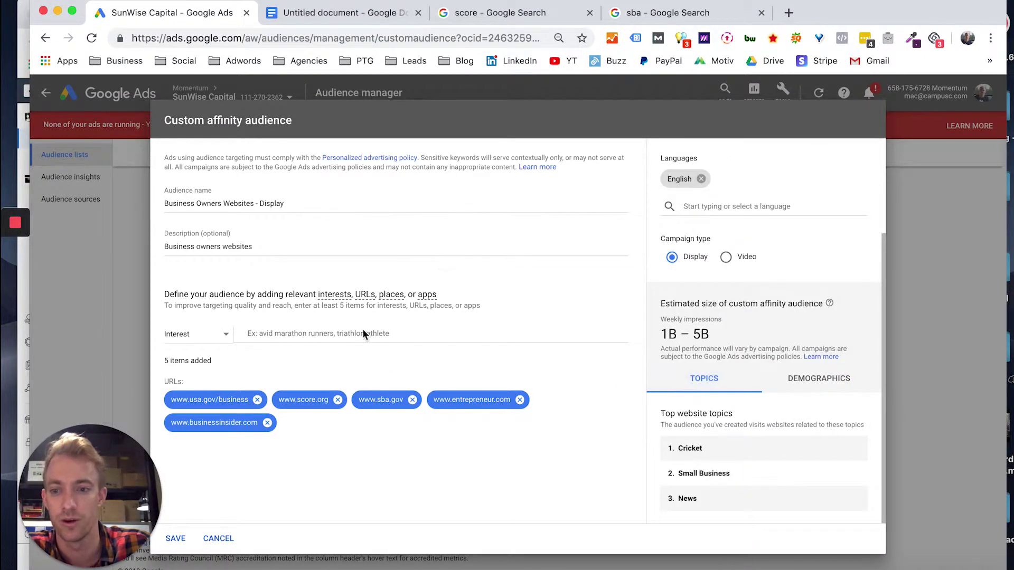
Step: Switch the input type to URL and save Business Owners Websites - Display
click(175, 337)
click(186, 368)
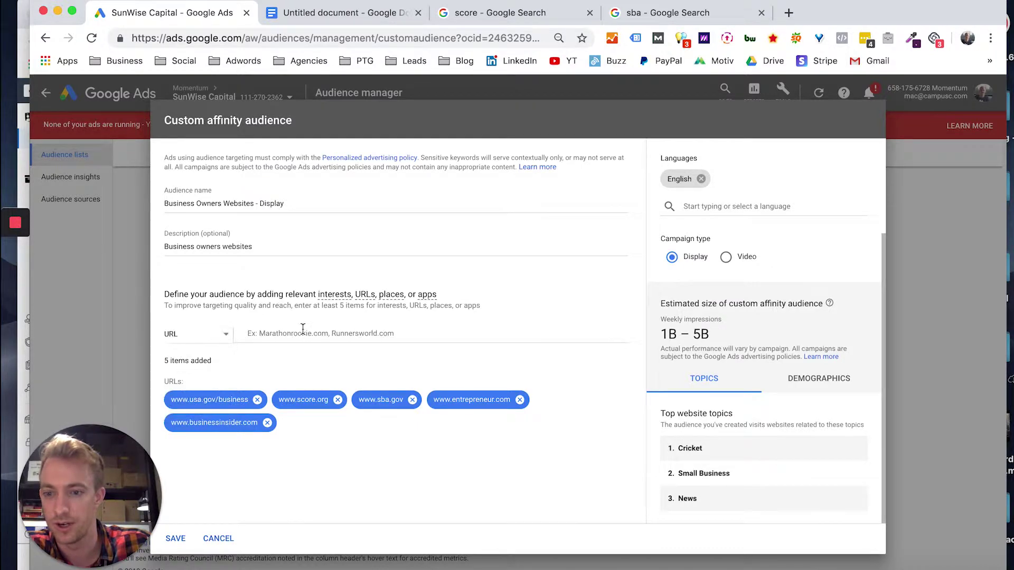
click(313, 333)
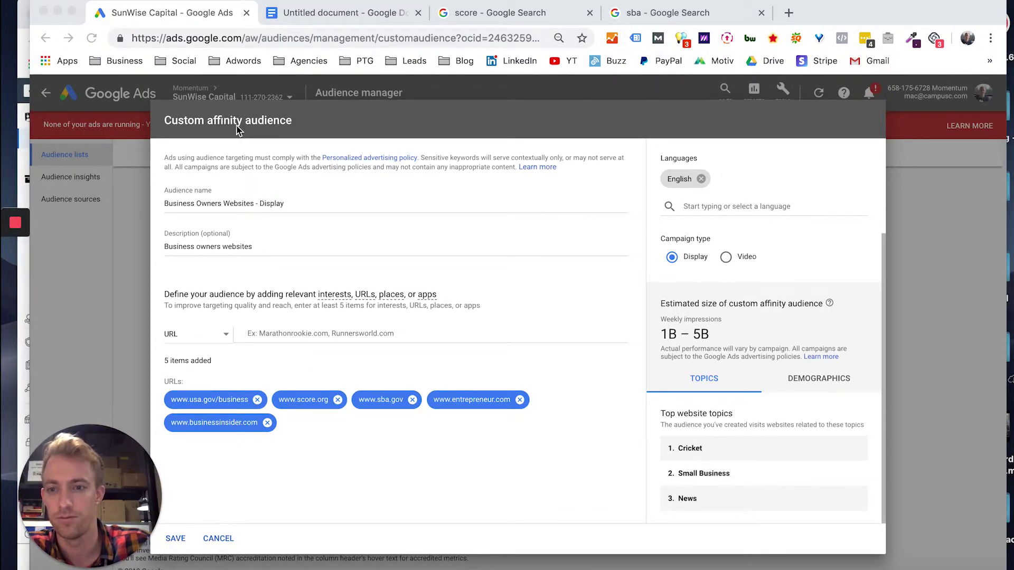
click(178, 537)
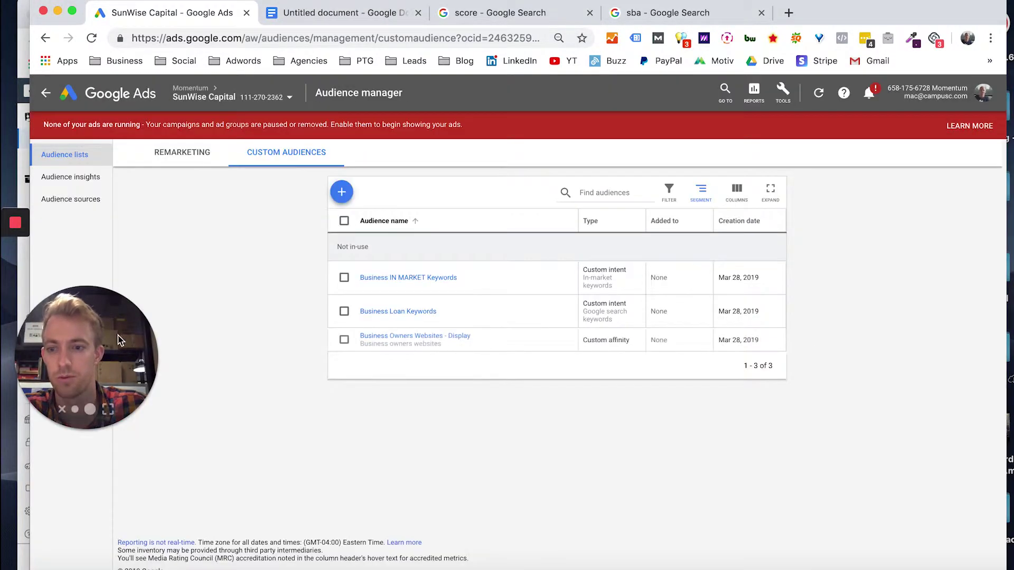
Step: Start a new custom affinity audience with Interest as the input type
drag(119, 340, 116, 481)
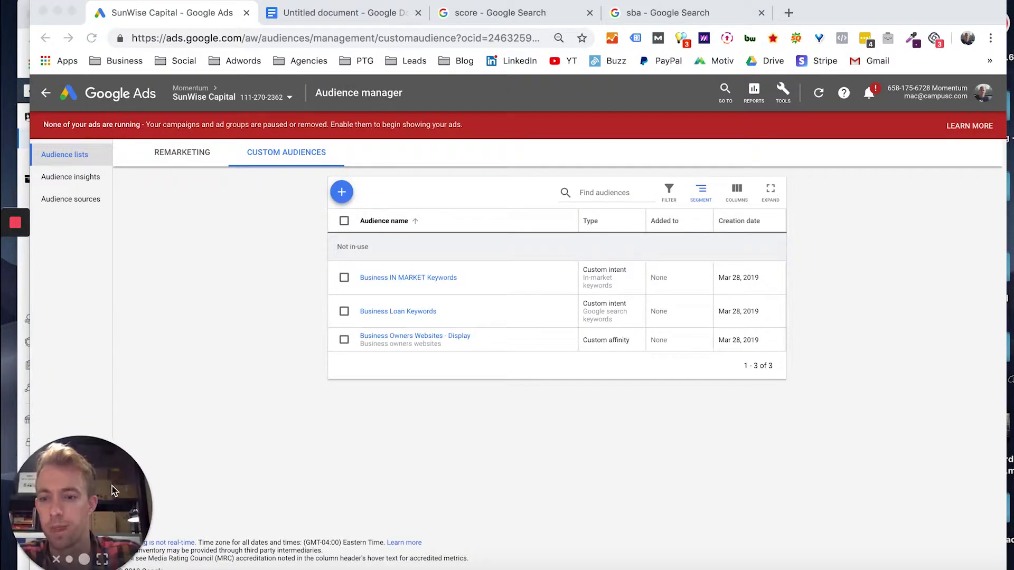
click(346, 199)
click(348, 195)
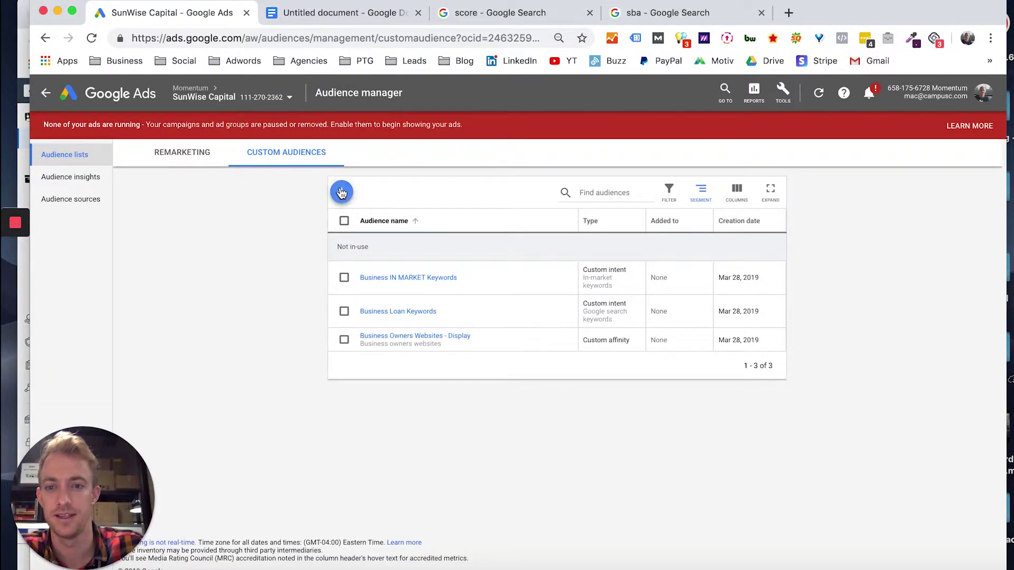
click(415, 237)
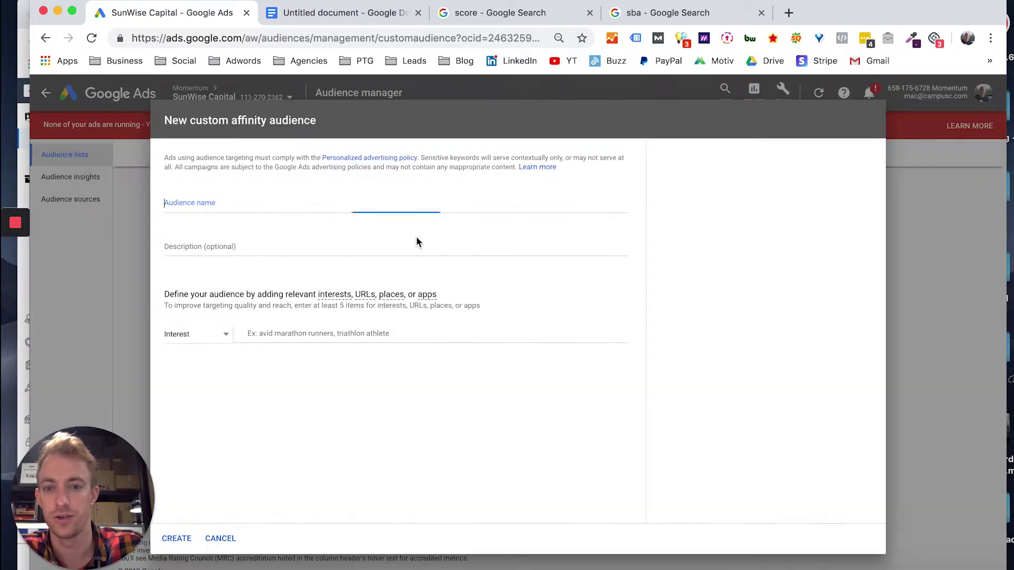
click(200, 337)
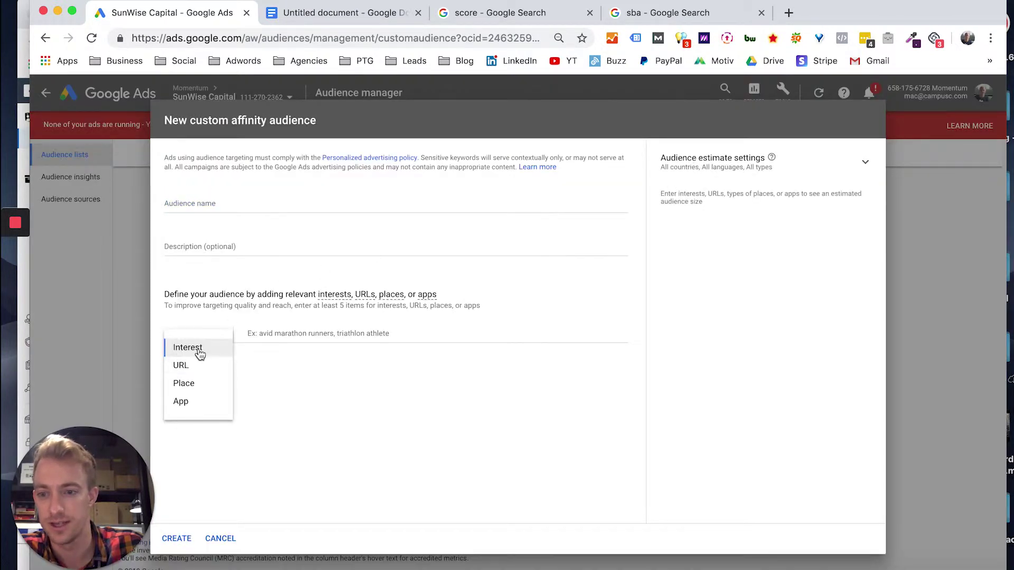
click(197, 352)
Step: Name the audience Business Owners - Interests - DISPLAY and add a description
click(210, 198)
text(Busines)
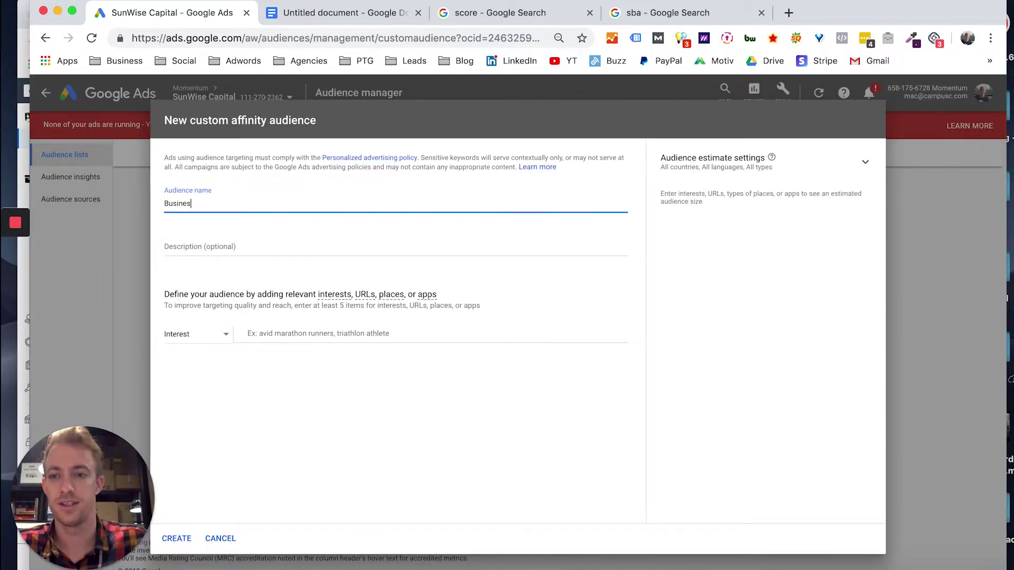
text(s Owners - Interests - DISPLAY)
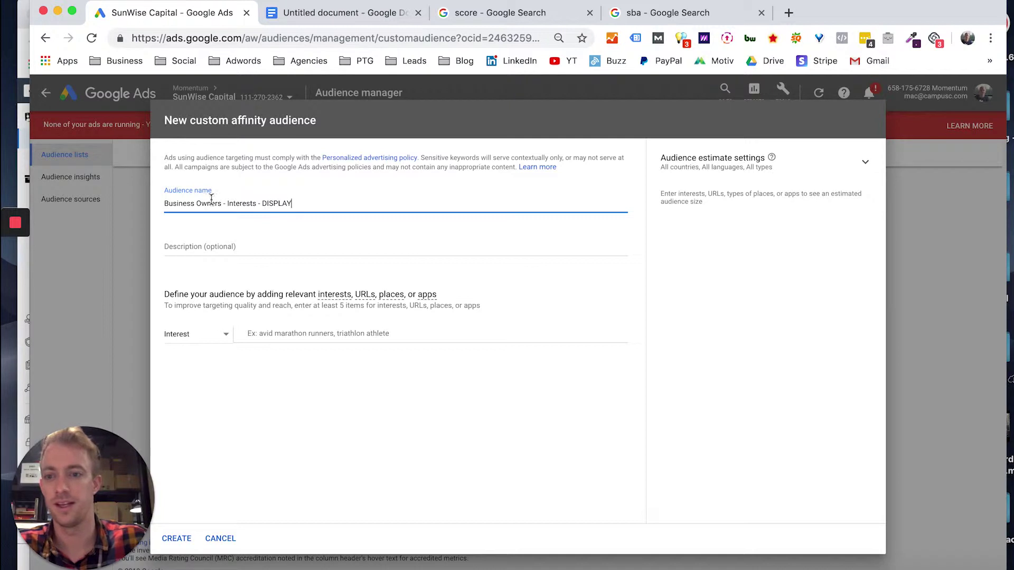
click(188, 244)
text(What business owners enjoy)
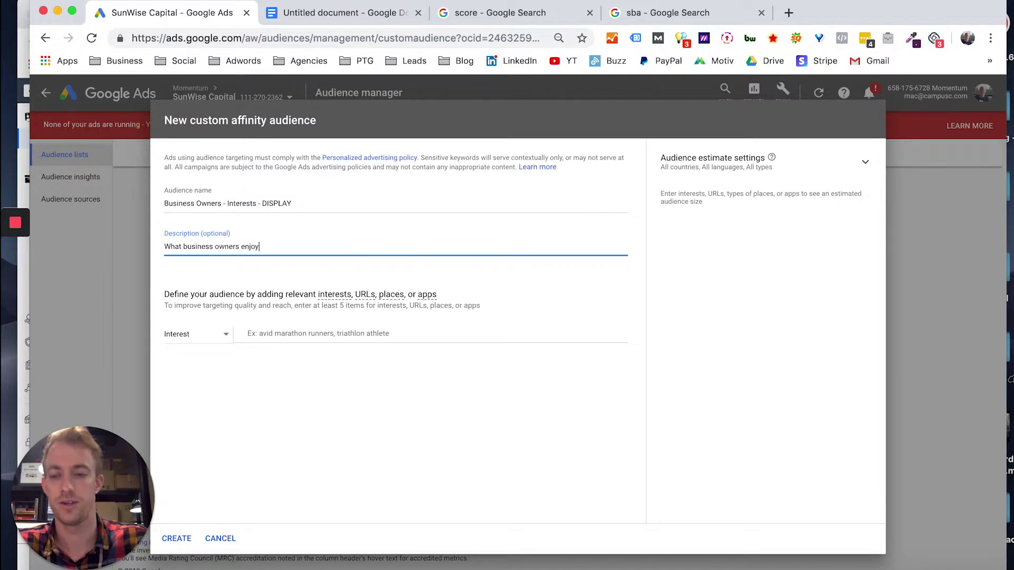
text(content.)
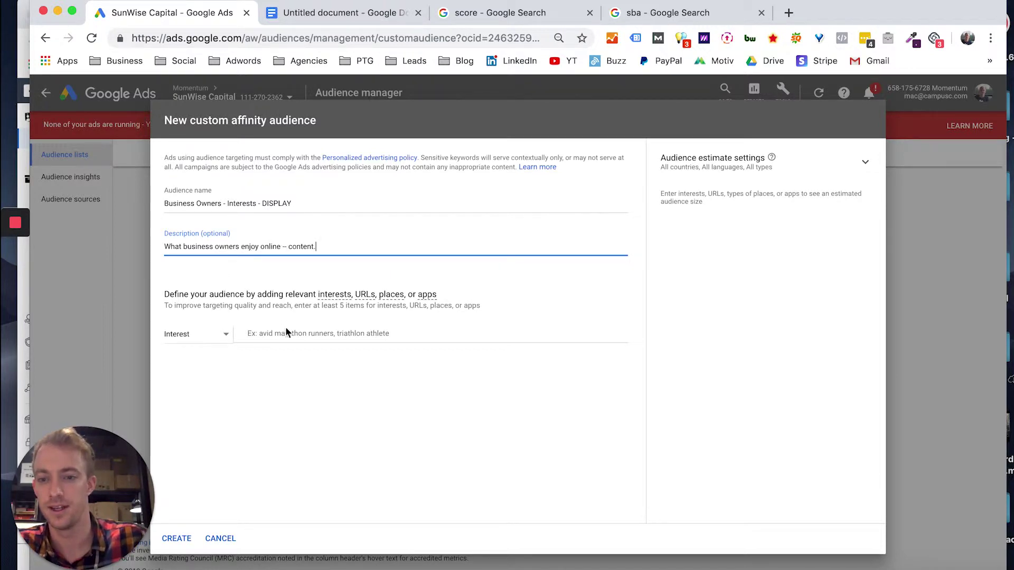
Step: Add interests business, small business, sba, score and entrepreneur
click(286, 332)
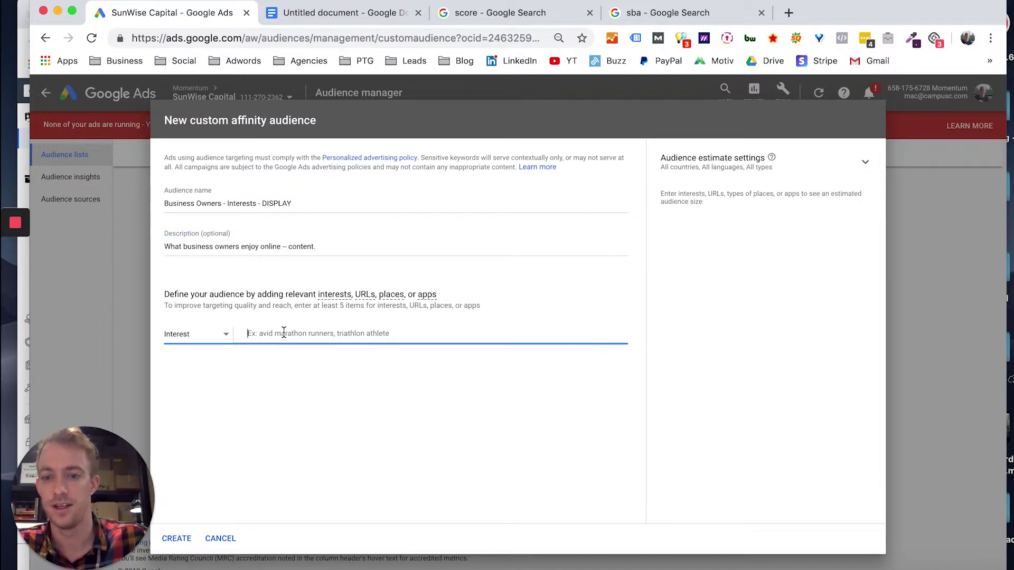
text(business)
key(Return)
text(small)
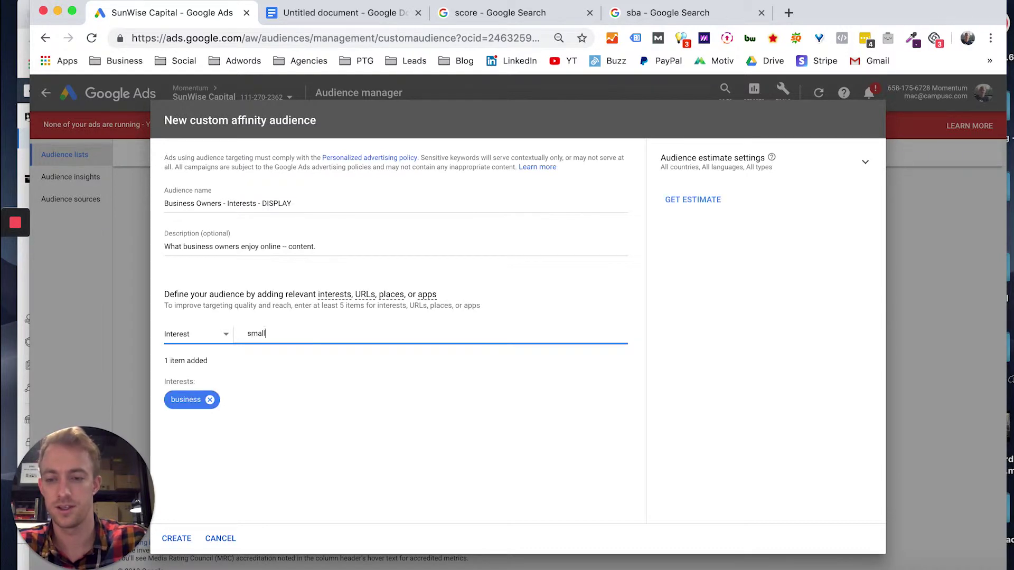
text( business)
key(Return)
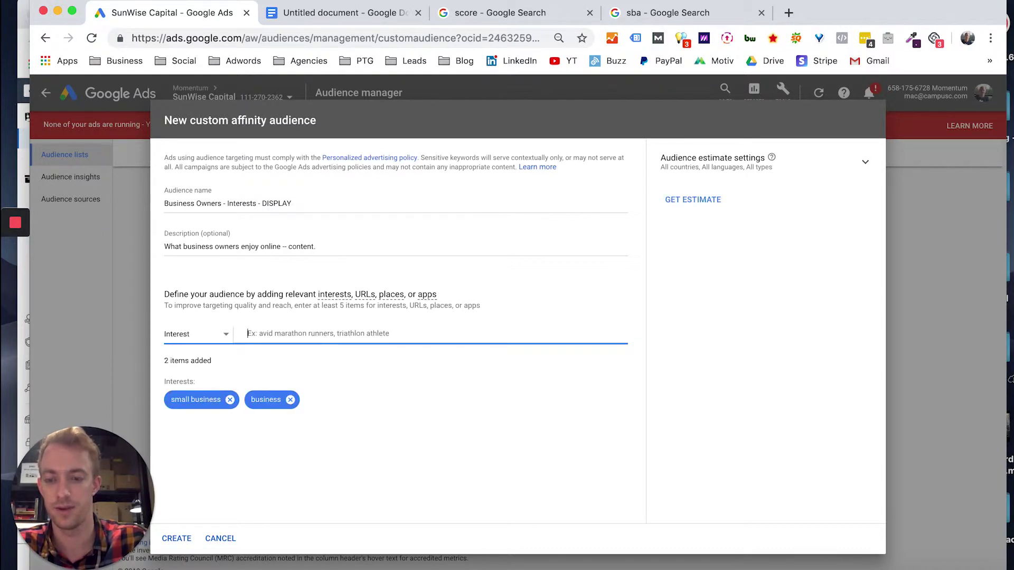
text(sba)
key(Return)
text(score)
key(Return)
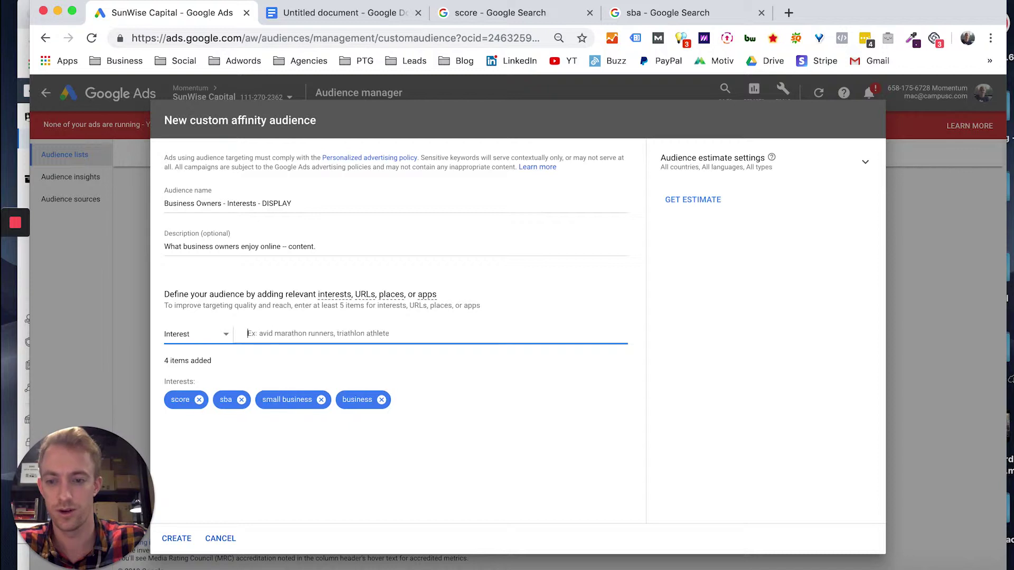
text(entrepreneur)
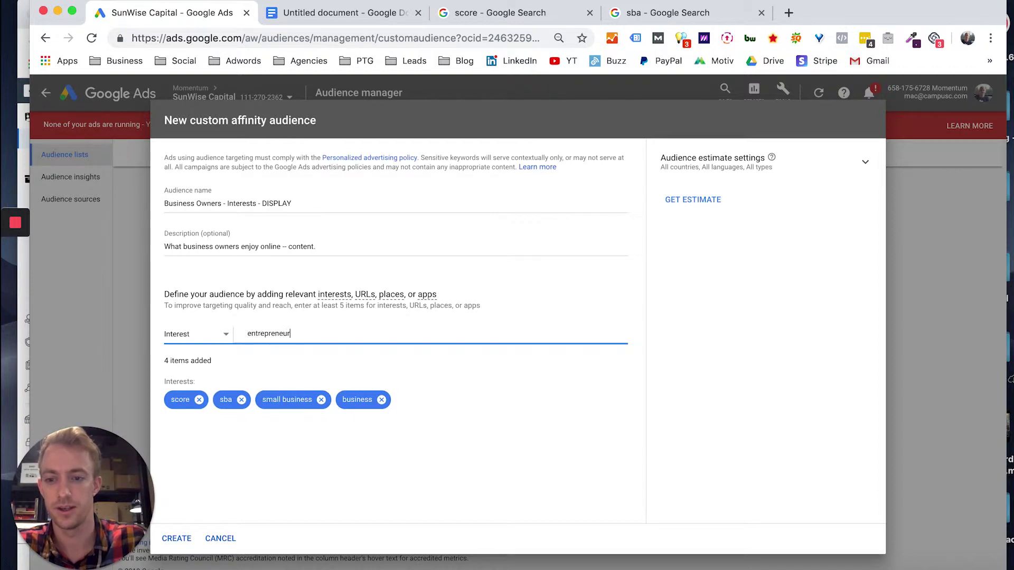
key(Return)
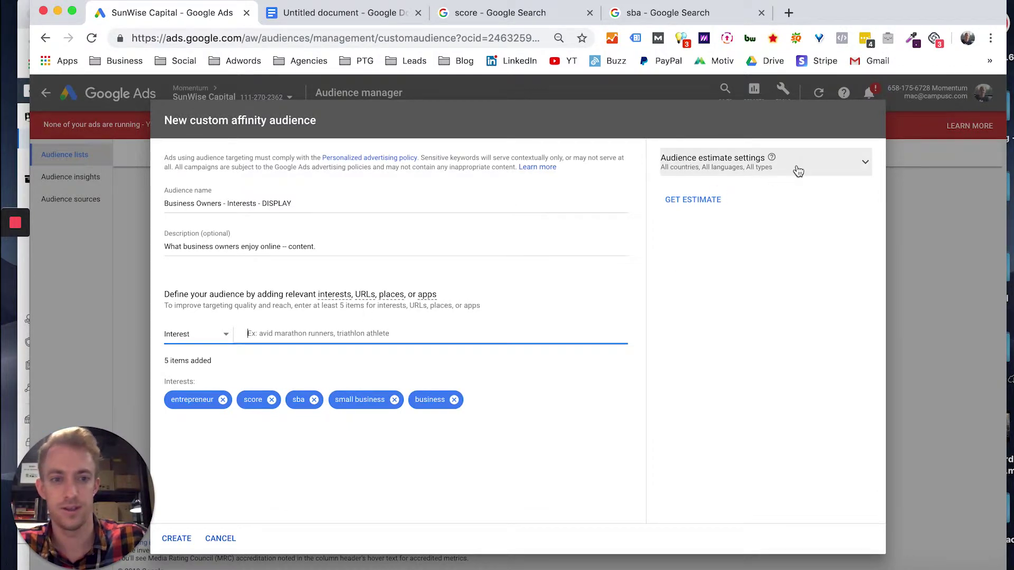
click(864, 165)
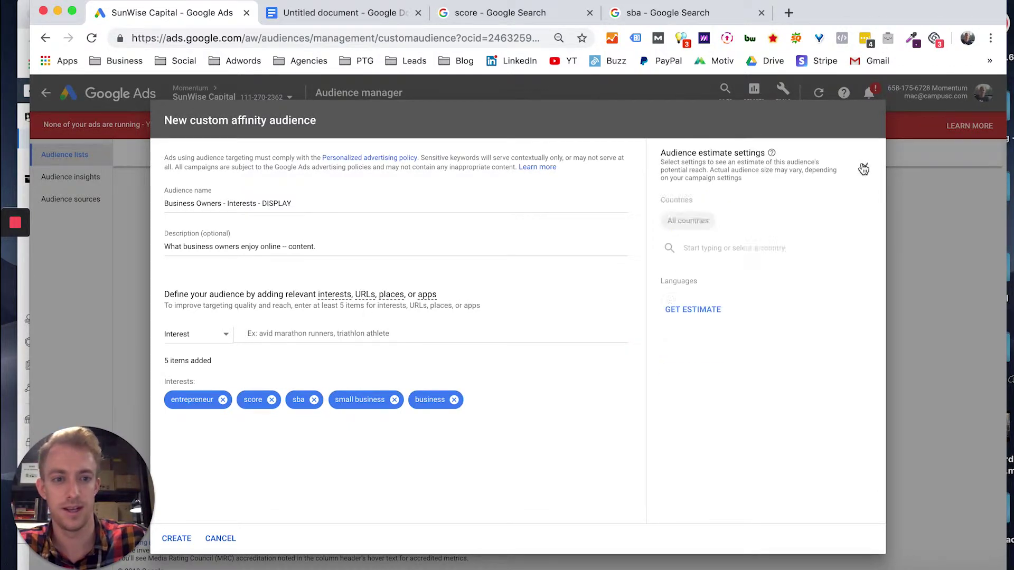
Step: Set the audience estimate location to United States and language to English
click(713, 249)
text(unit)
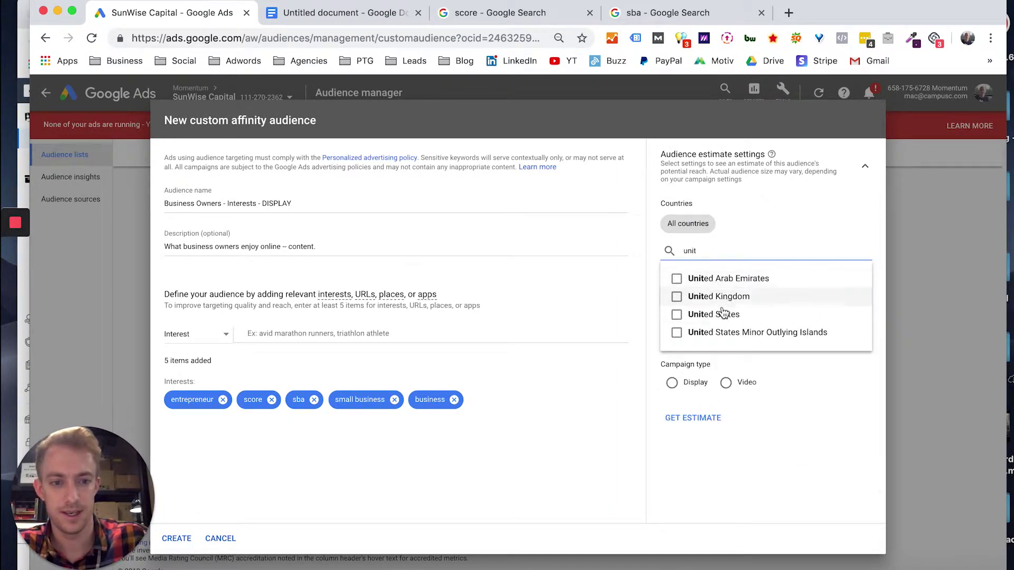
click(723, 313)
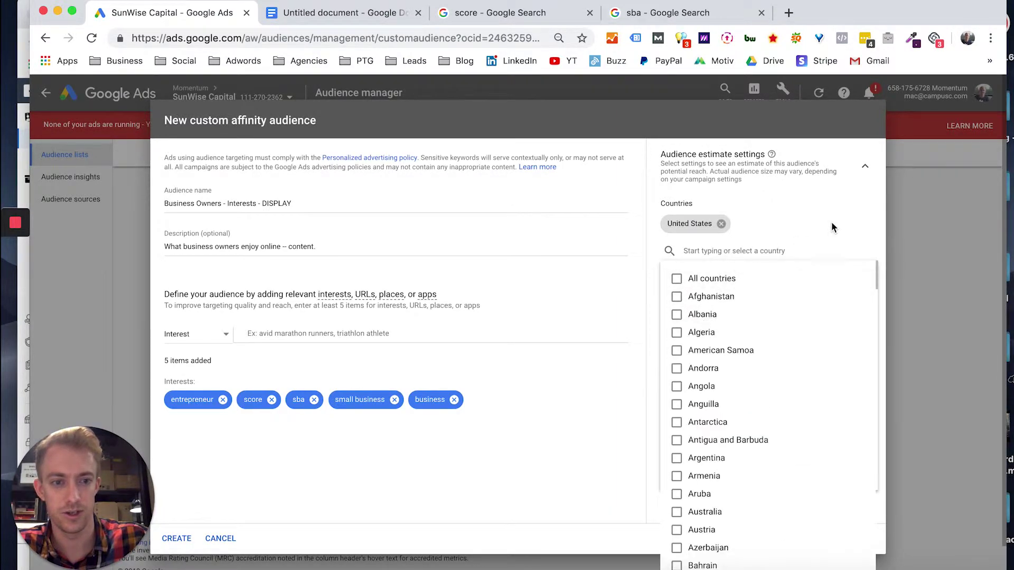
click(831, 228)
click(718, 337)
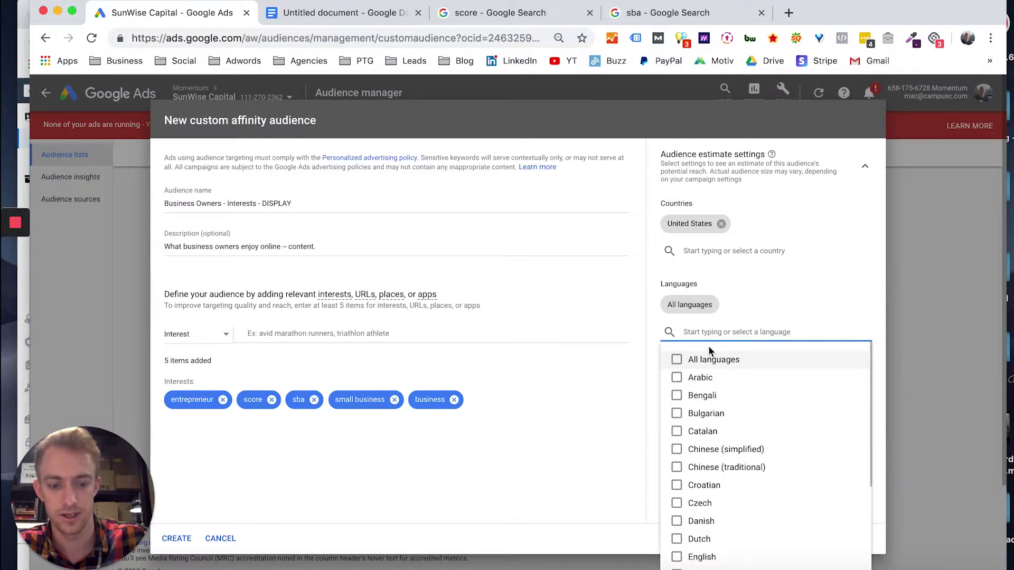
text(eng)
click(698, 377)
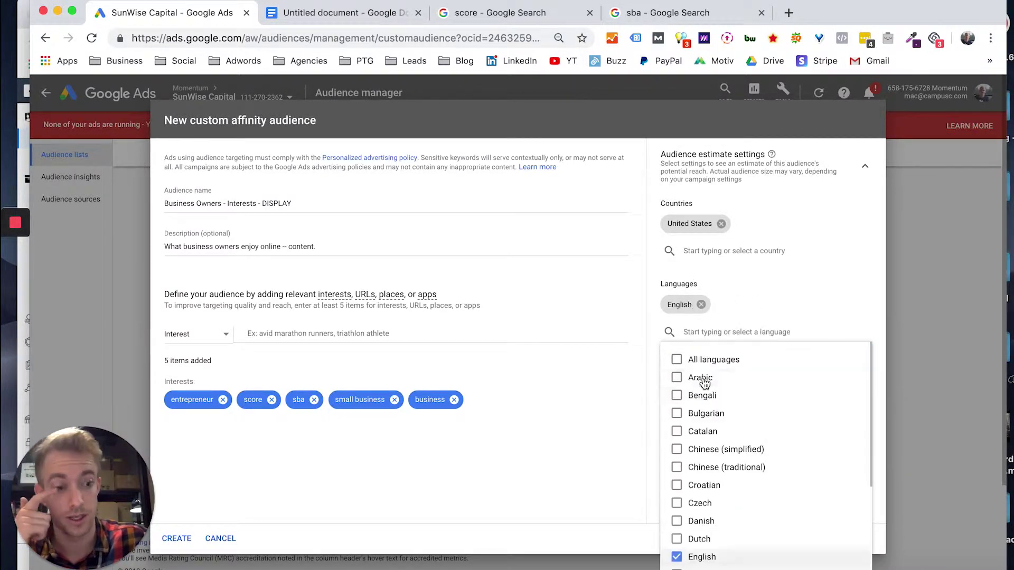
click(814, 268)
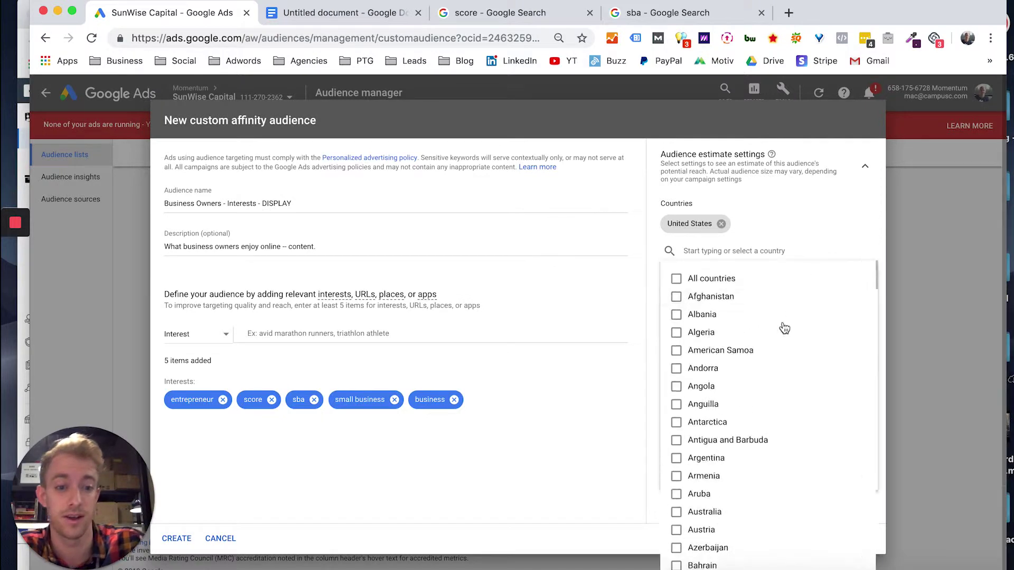
click(654, 402)
Step: Estimate the audience reach for Video campaigns instead of Display
click(690, 385)
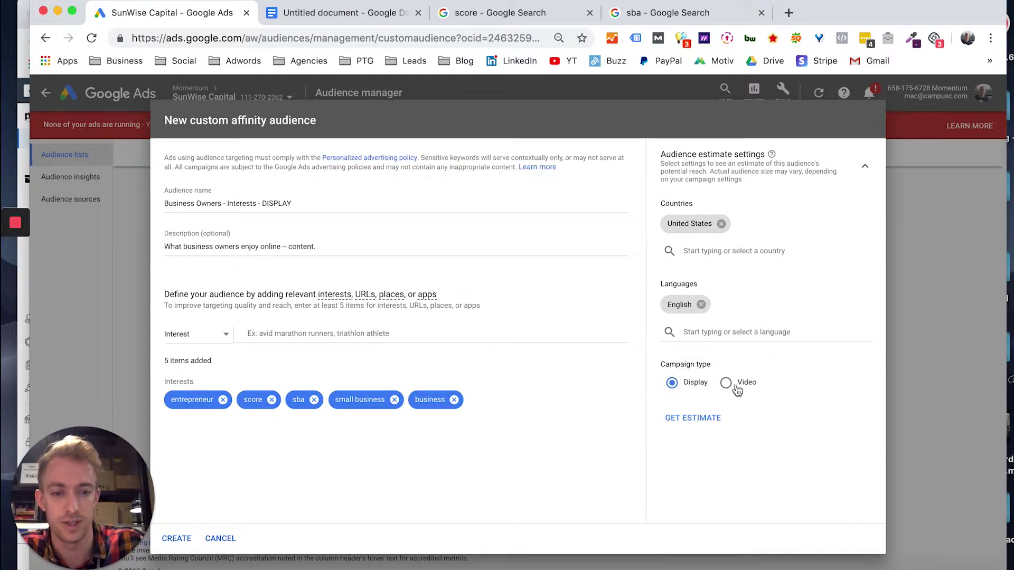
click(690, 418)
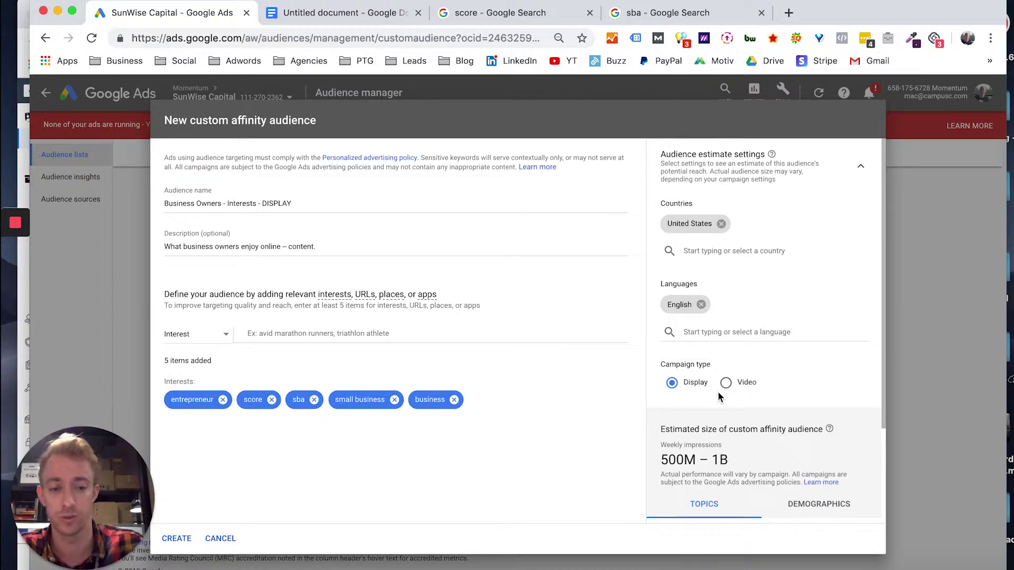
scroll(718, 396, down, 3)
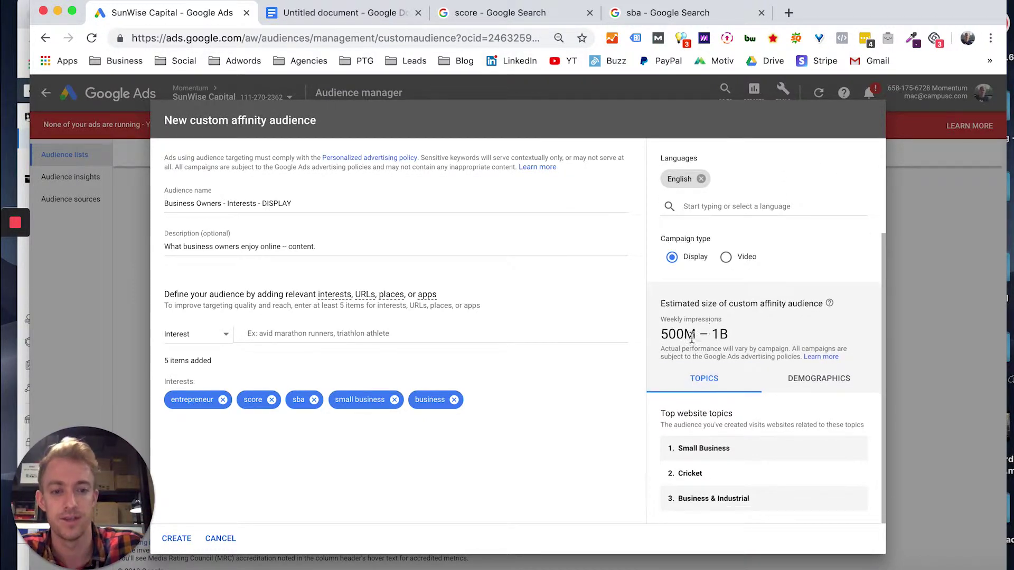
click(754, 259)
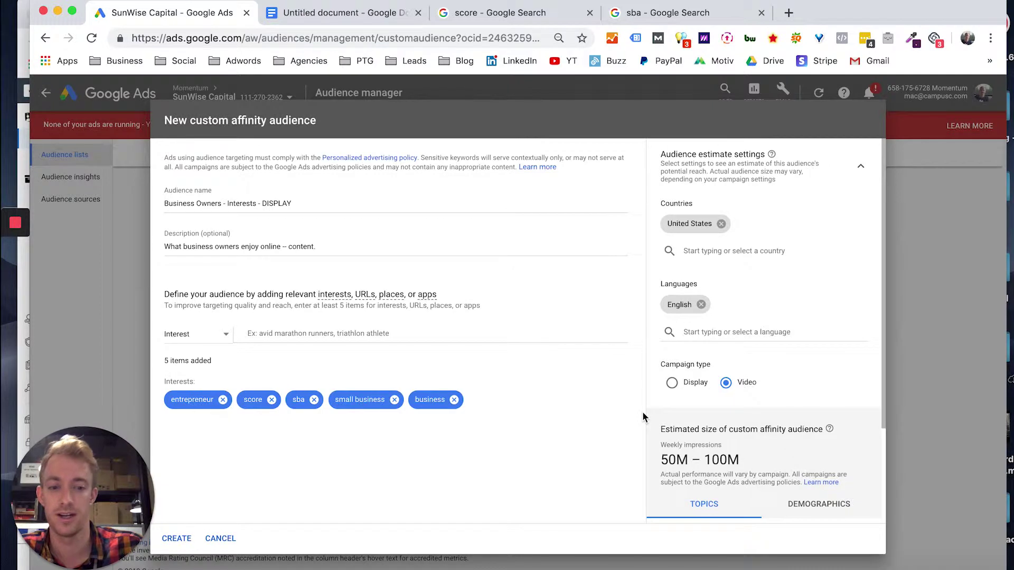
Step: Change the name suffix from DISPLAY to VIDEO and create the interests audience
scroll(739, 428, down, 3)
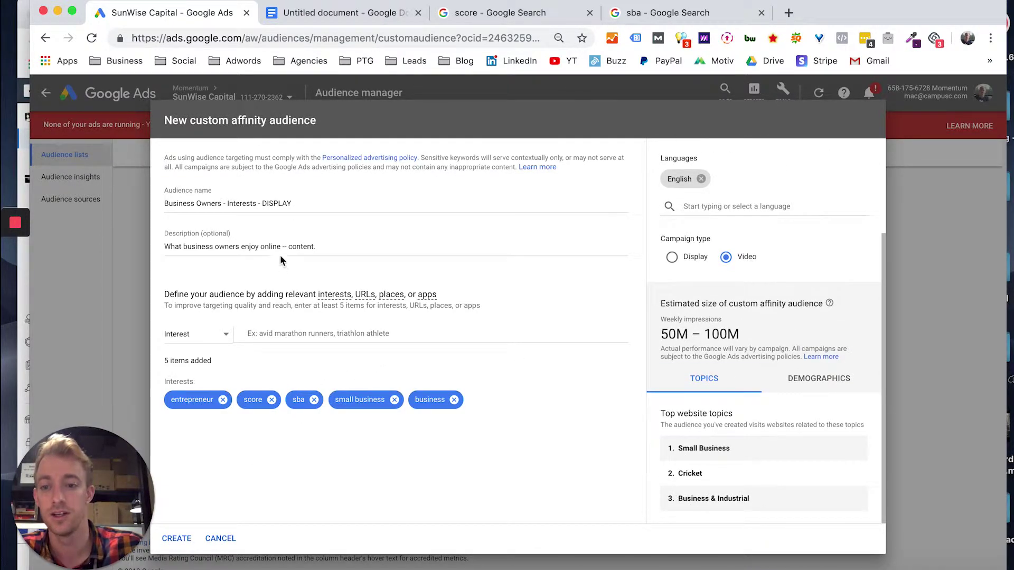
double_click(287, 204)
text(VIDEO)
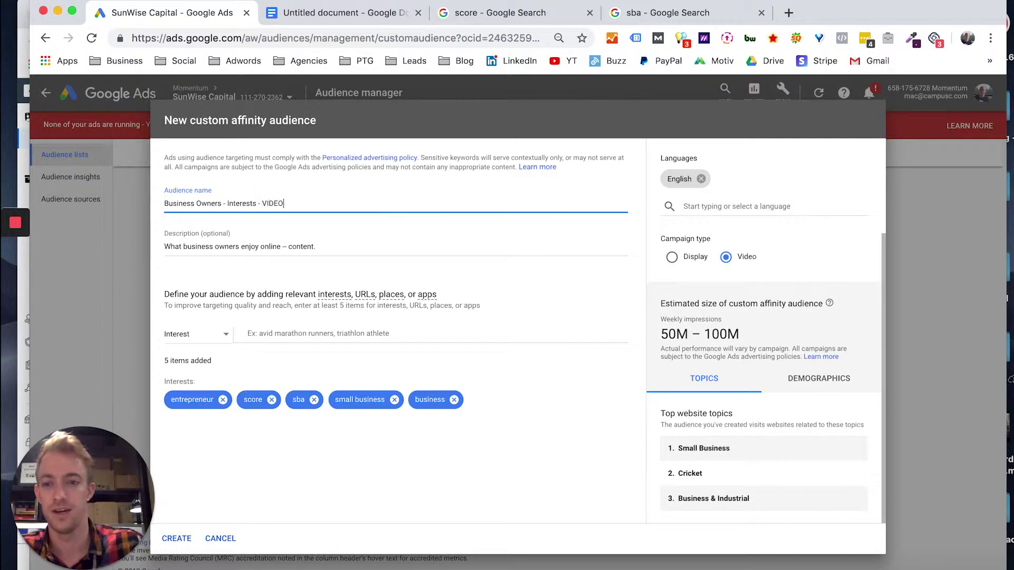
click(176, 538)
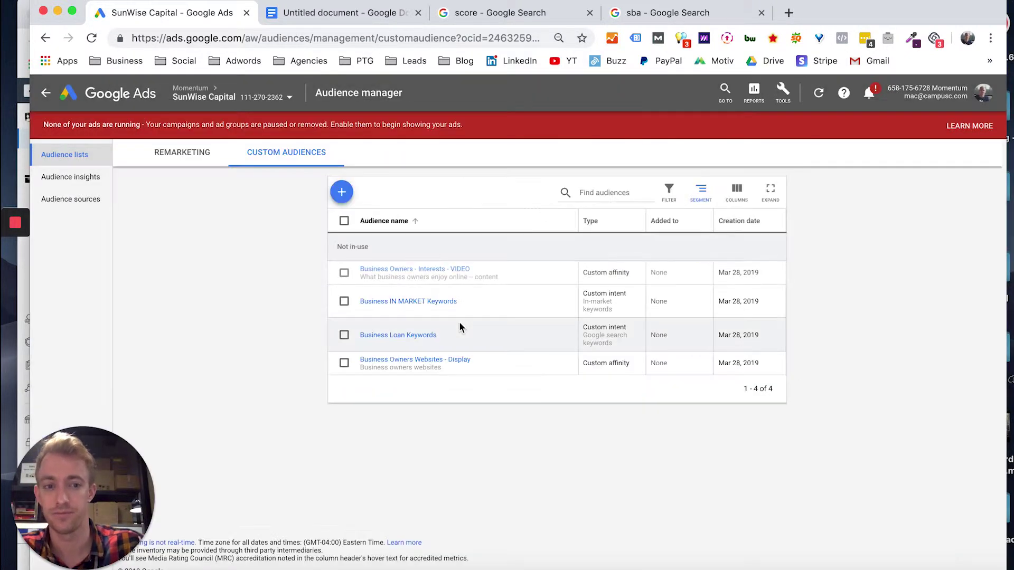
Step: Open Business Owners Websites - Display and change Display in its name to VIDEO
click(450, 364)
double_click(270, 203)
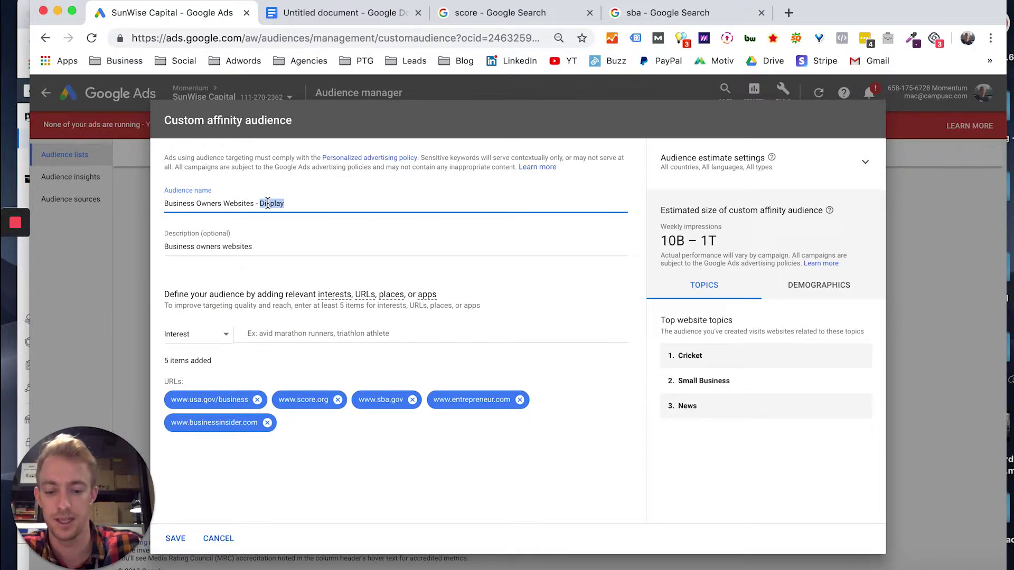
text(VIDEO)
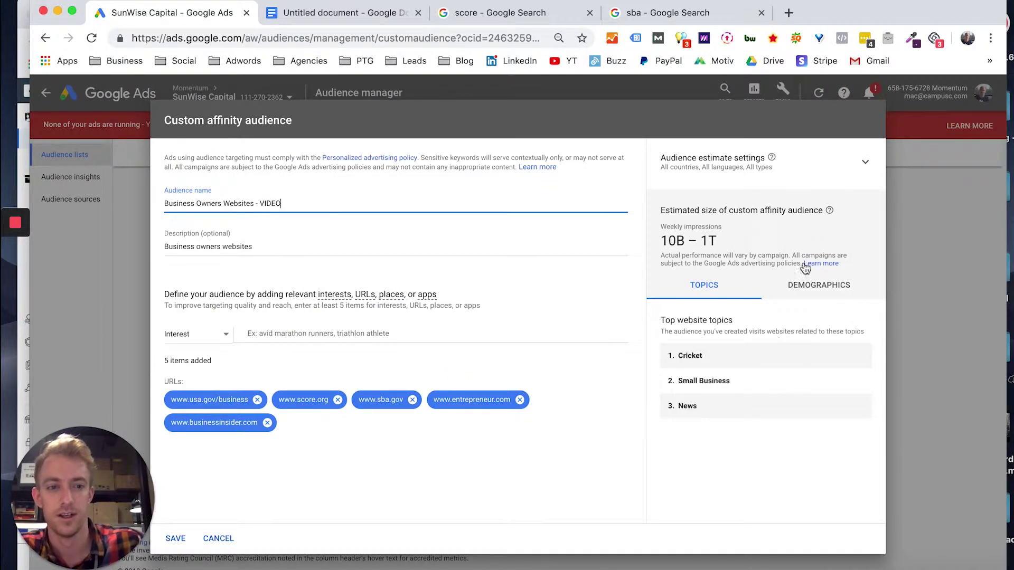
Step: Estimate the audience size for United States, English and Video campaigns
click(782, 161)
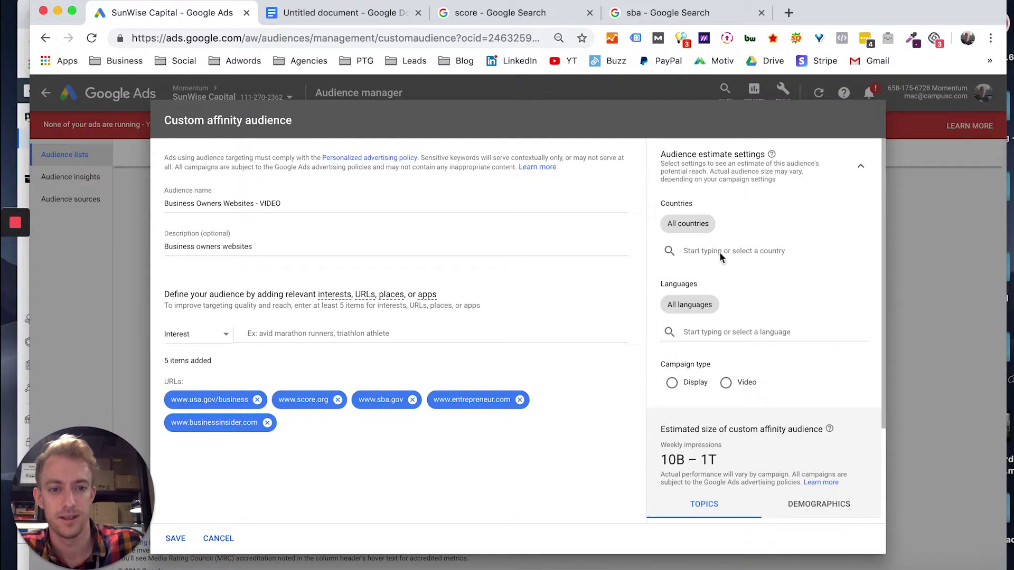
click(705, 249)
text(un)
scroll(765, 369, down, 2)
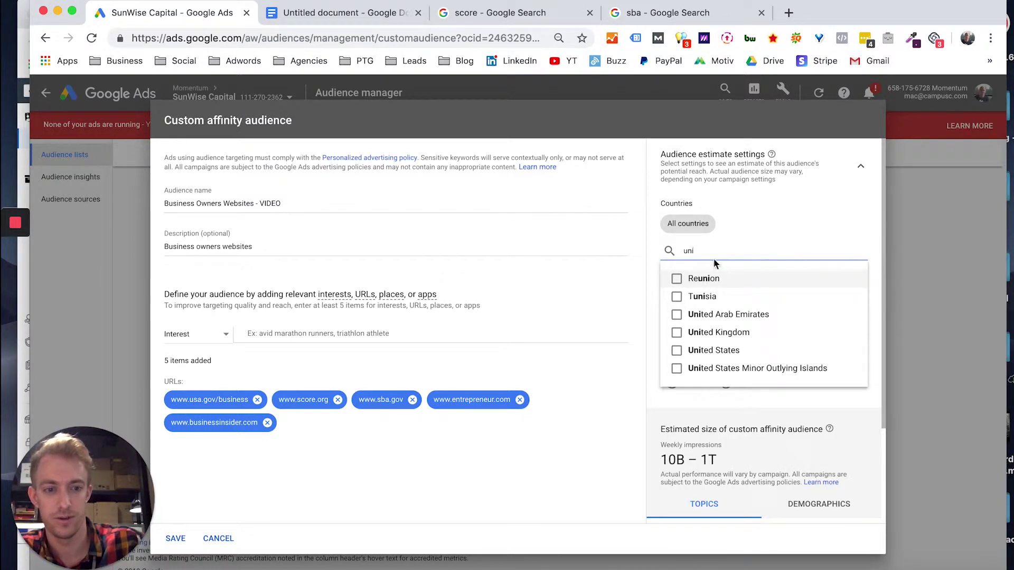
click(717, 350)
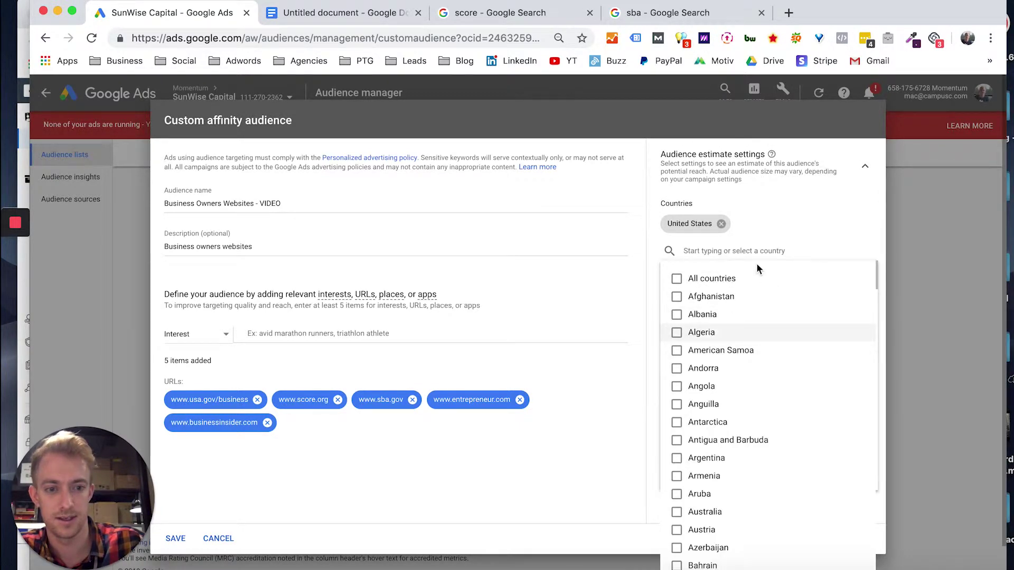
click(813, 227)
click(711, 331)
text(eng)
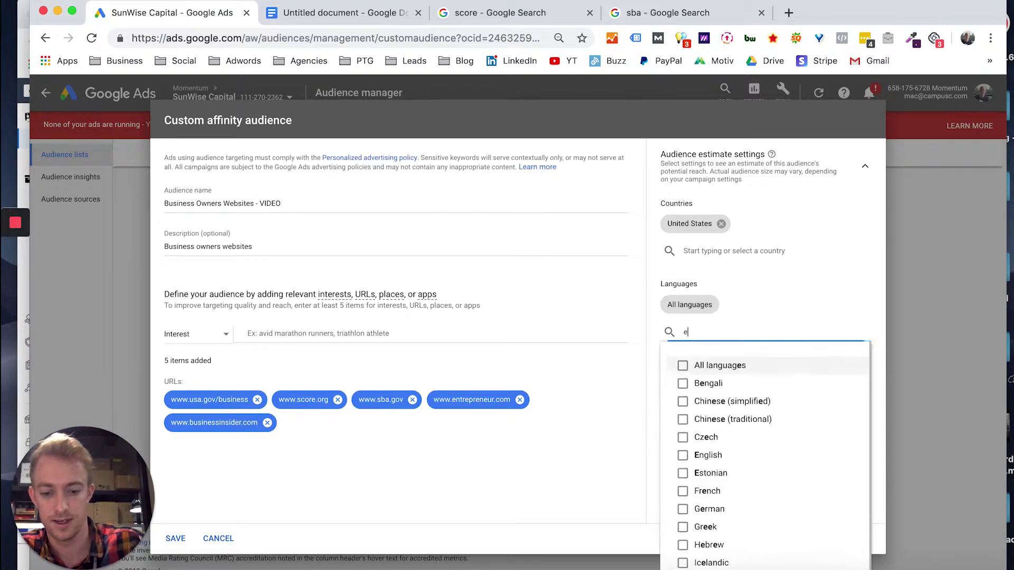
click(700, 377)
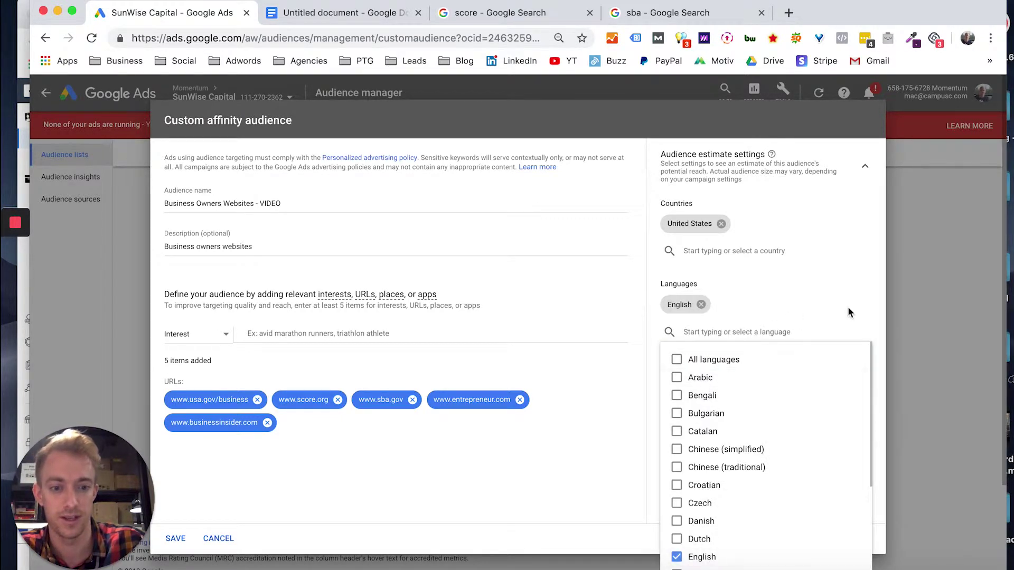
click(640, 362)
click(742, 391)
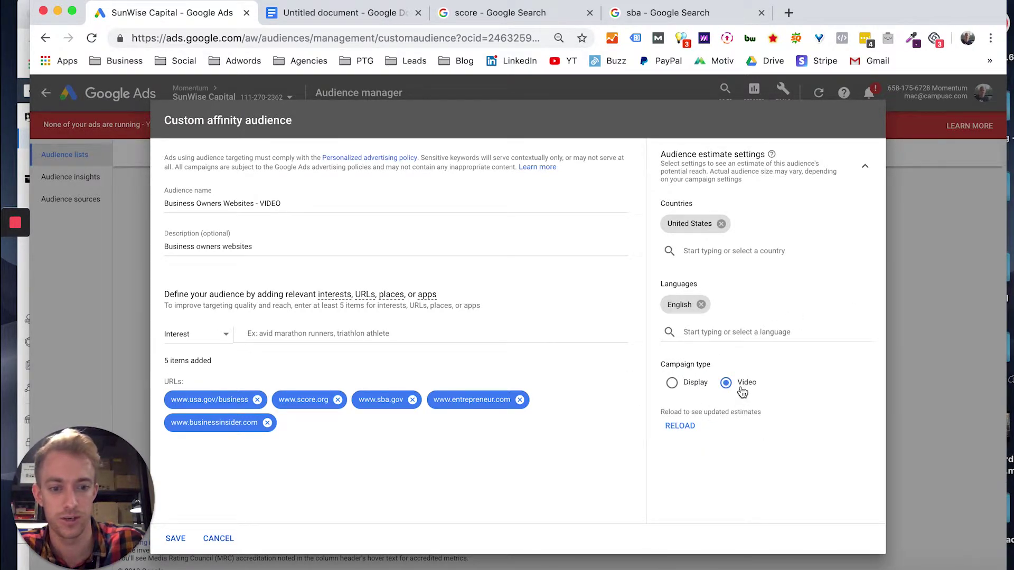
click(680, 425)
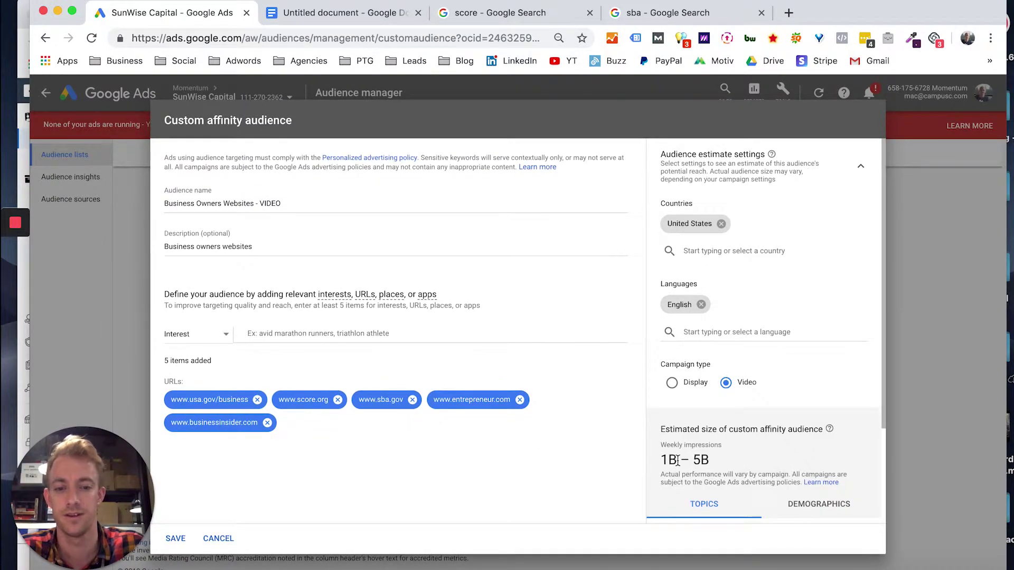
Step: Remove businessinsider.com from the audience URLs and save the websites audience
scroll(678, 461, down, 3)
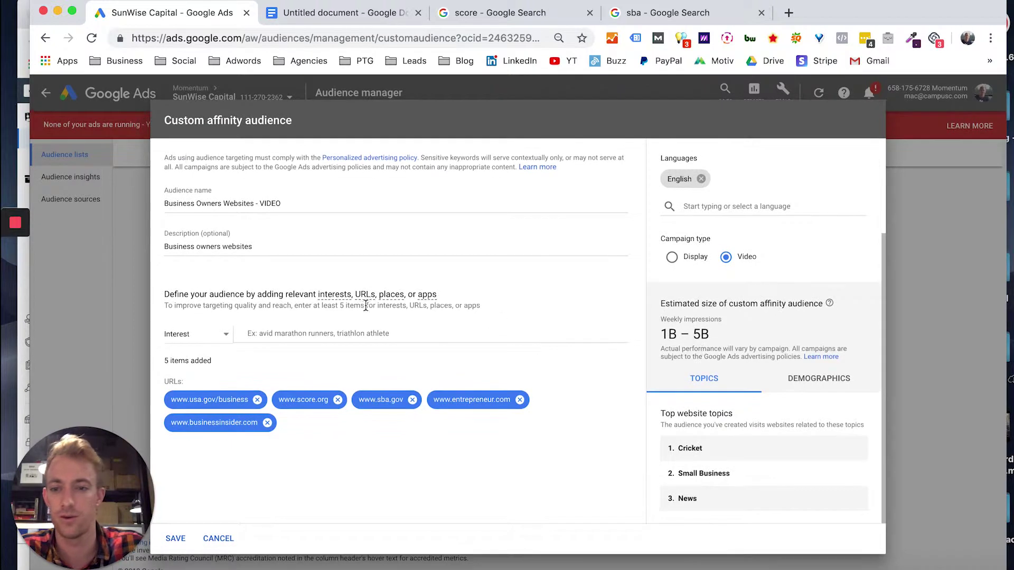
click(268, 423)
click(678, 426)
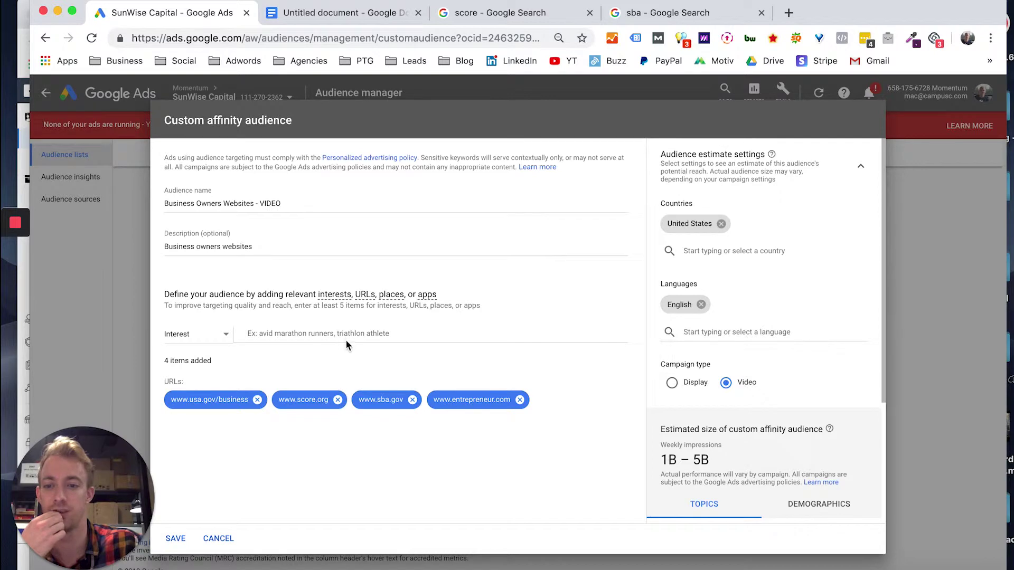
click(219, 334)
click(195, 365)
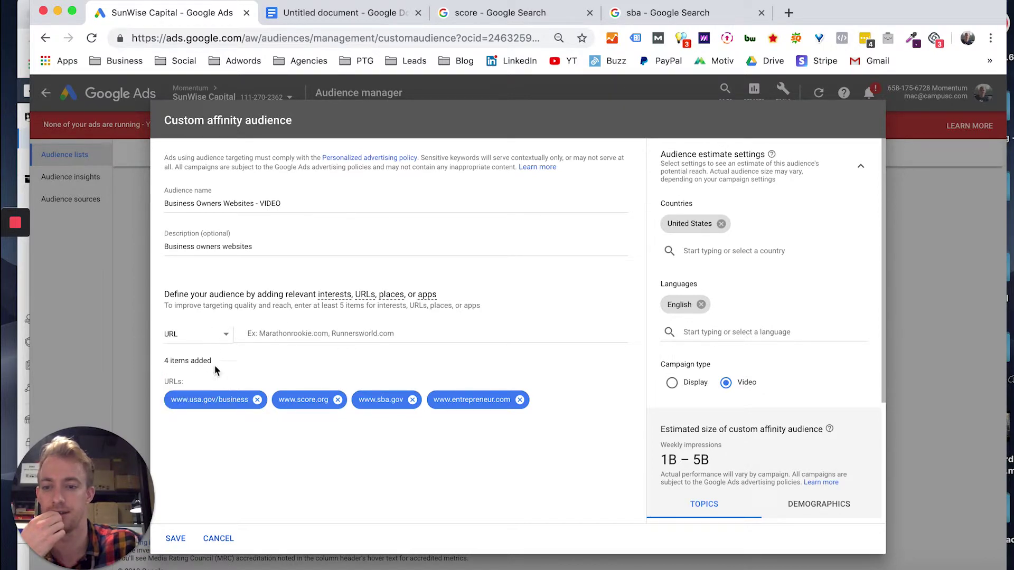
click(177, 539)
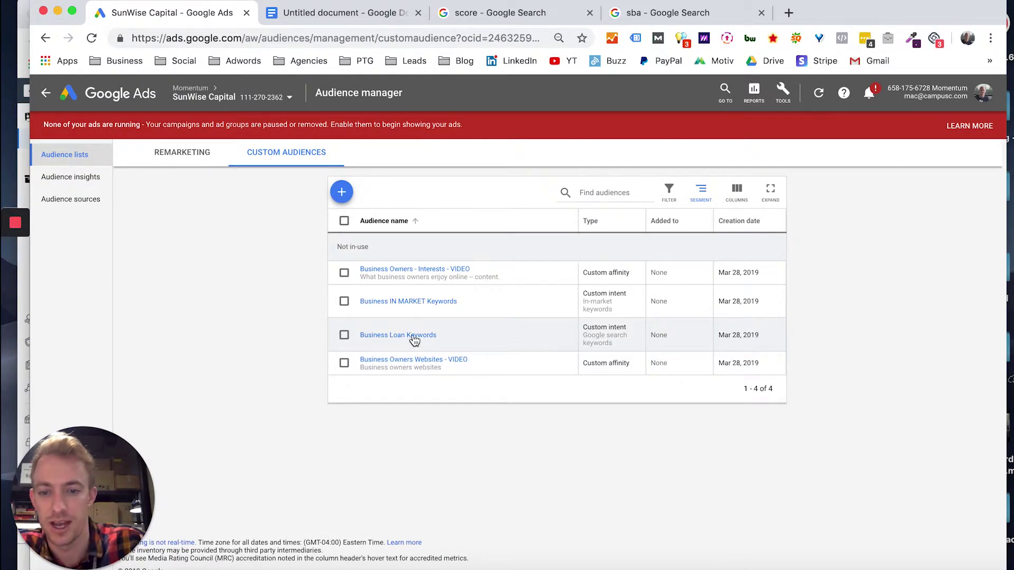
Step: Check Business Loan Keywords unchanged, then start a custom intent audience based on Google search terms
click(415, 336)
click(218, 540)
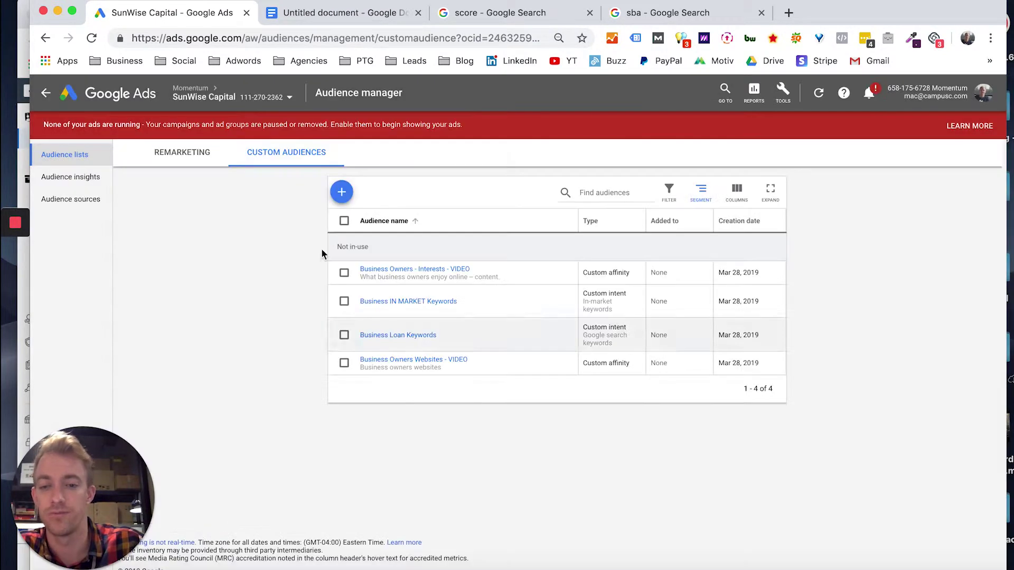
click(342, 192)
click(397, 269)
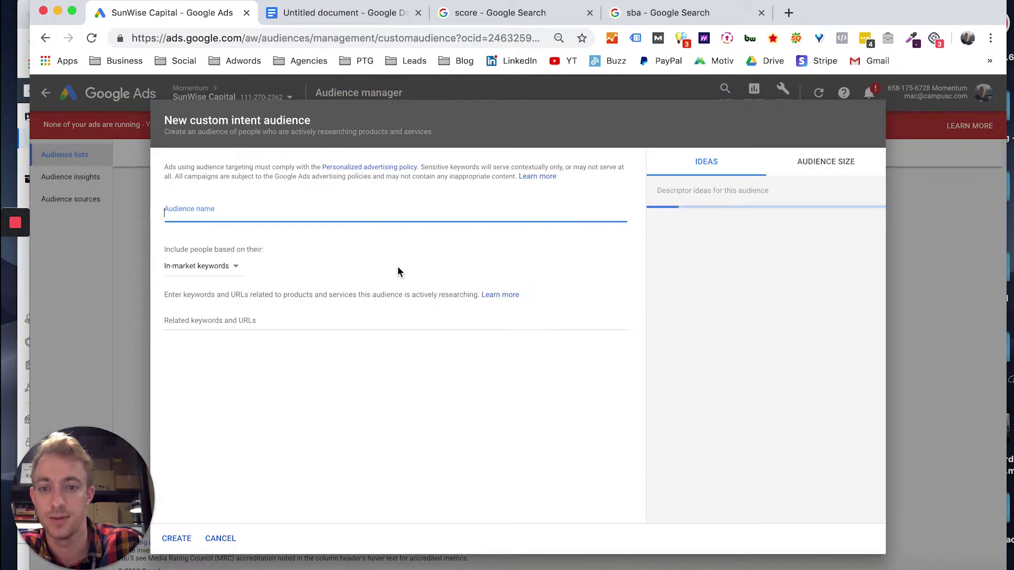
click(207, 266)
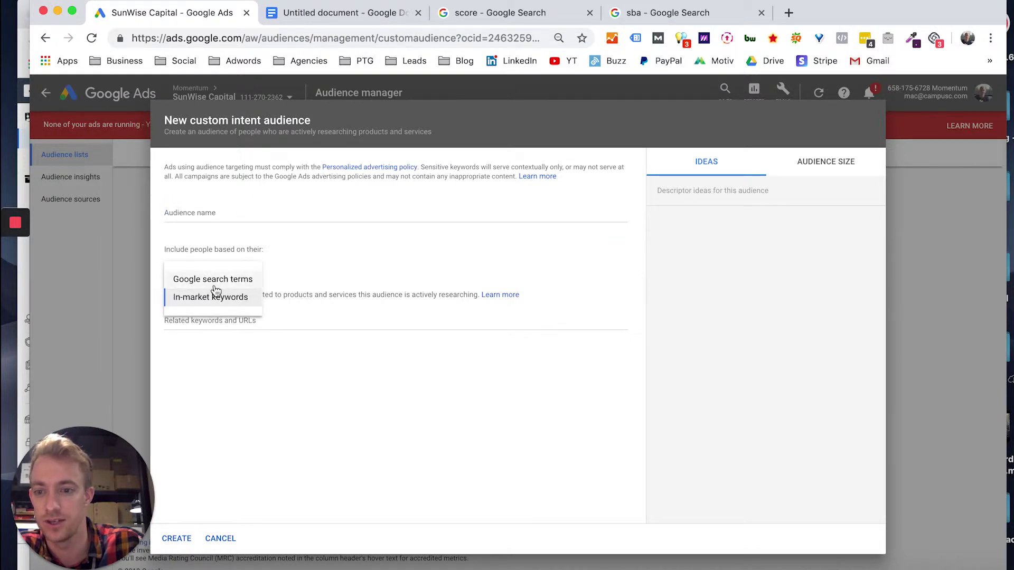
click(214, 279)
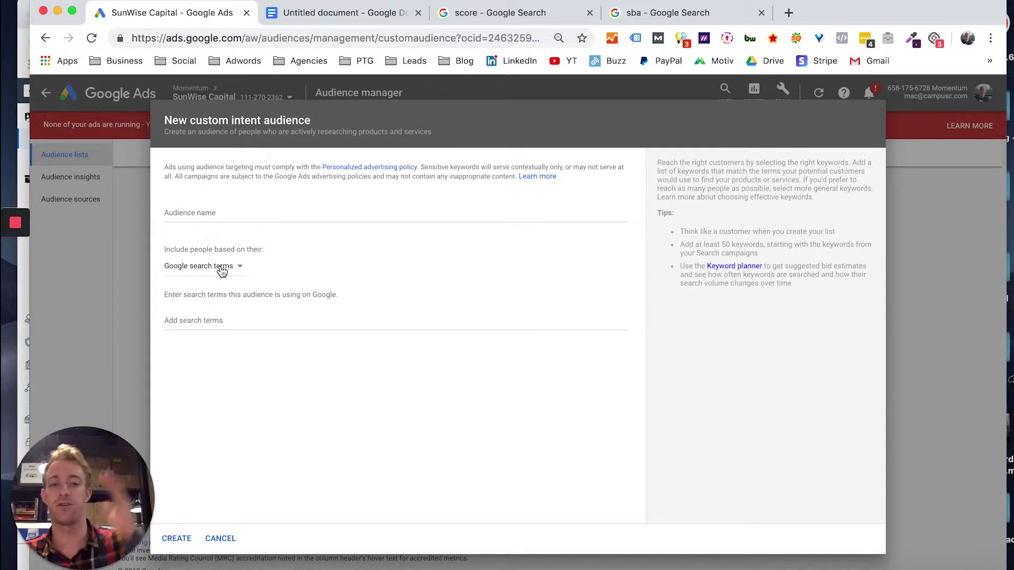
Step: Switch the new intent audience to in-market keywords, then cancel it without saving
click(222, 271)
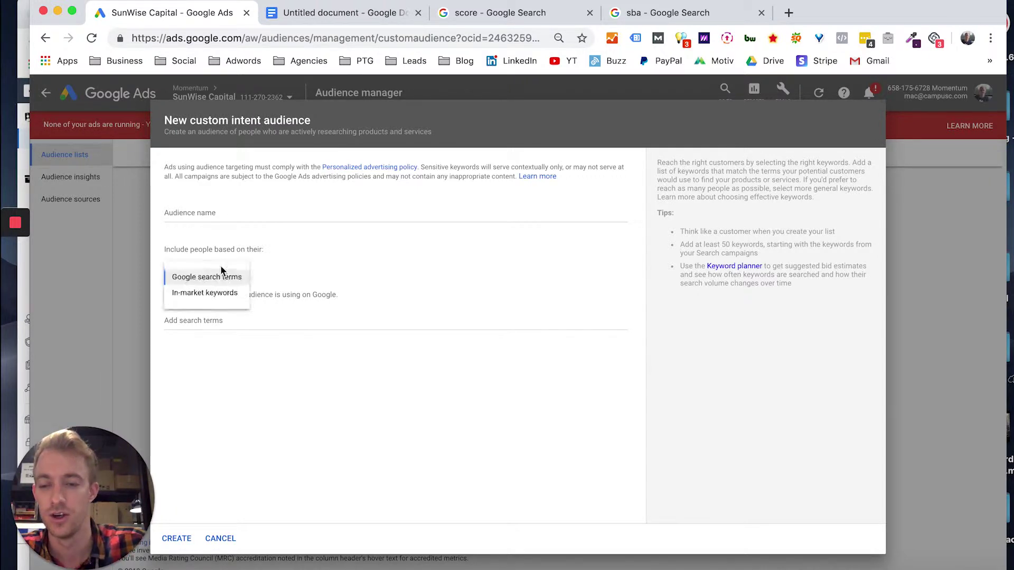
click(212, 299)
click(222, 319)
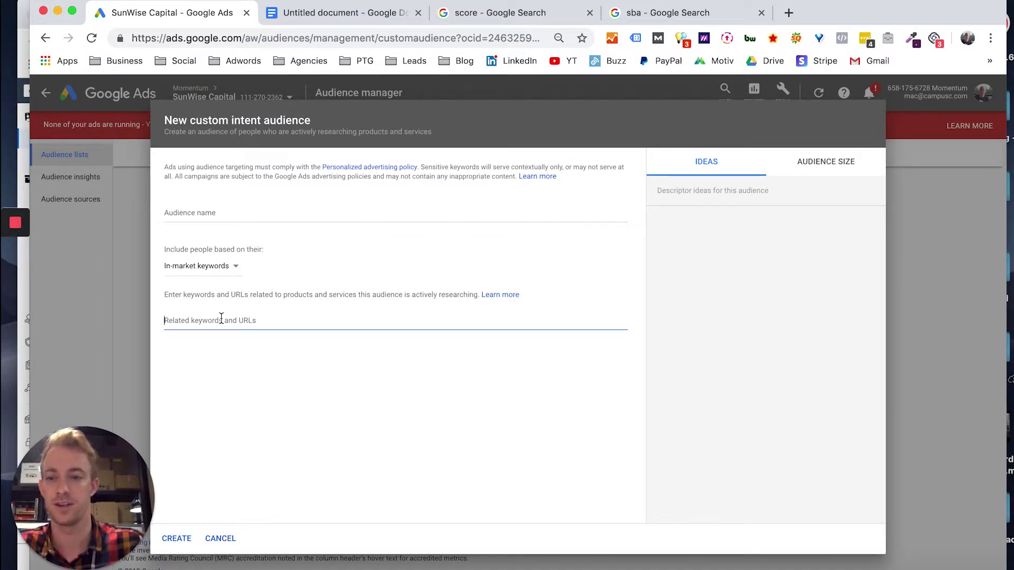
click(210, 214)
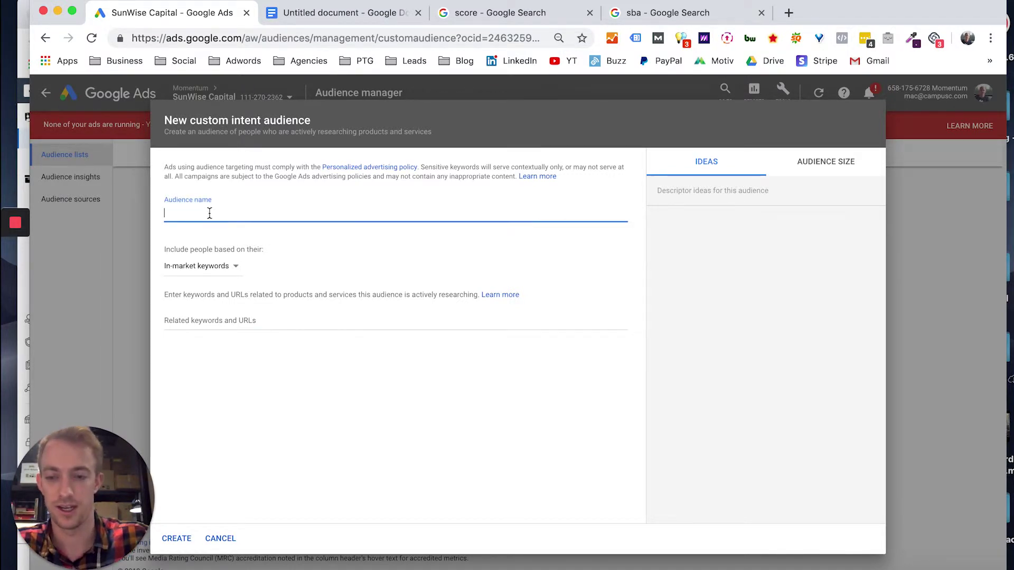
click(220, 538)
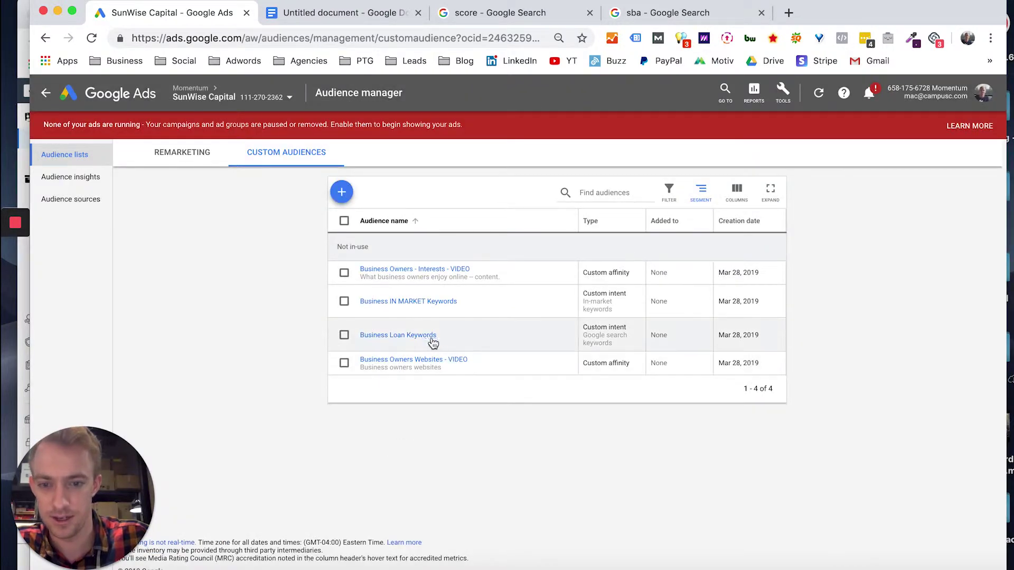
Step: Estimate Business IN MARKET Keywords reach for United States, English and Video campaigns
click(421, 302)
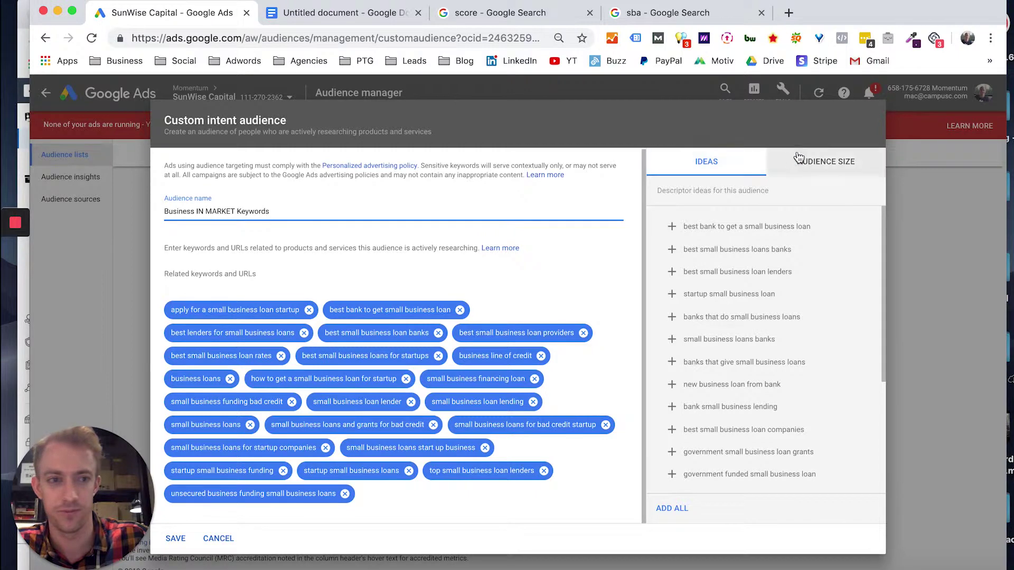
click(826, 162)
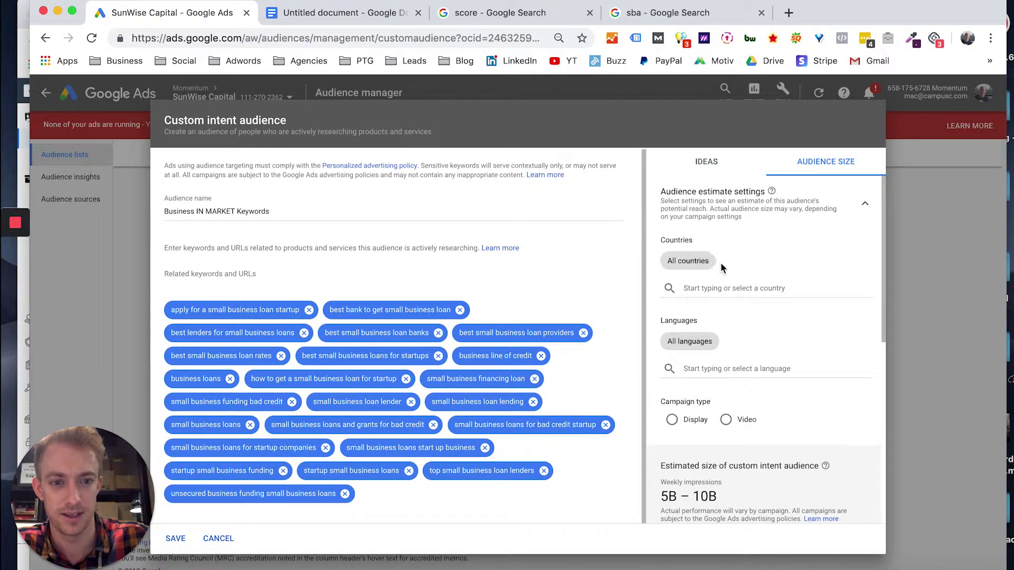
click(717, 289)
text(united)
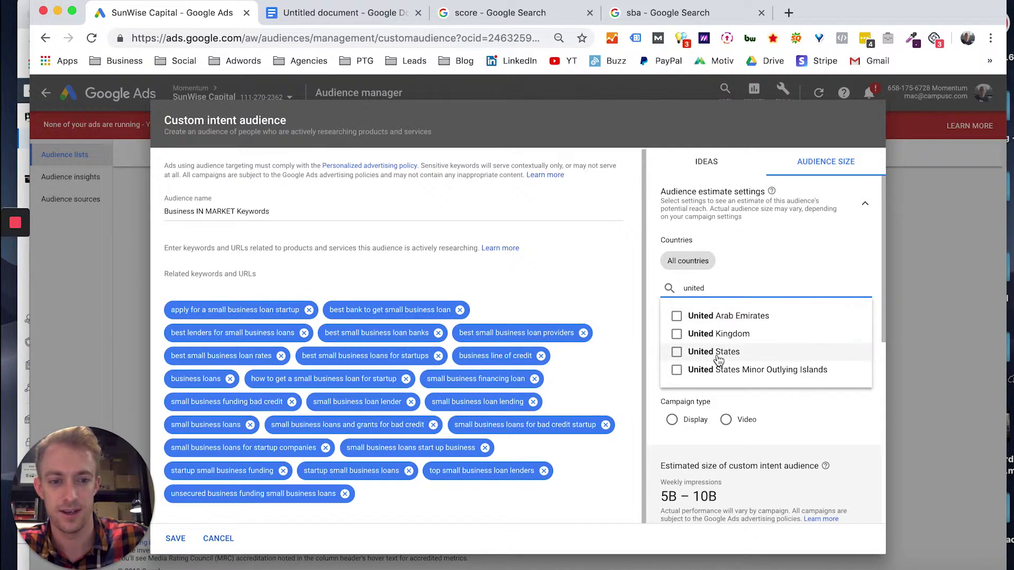
click(746, 348)
click(630, 366)
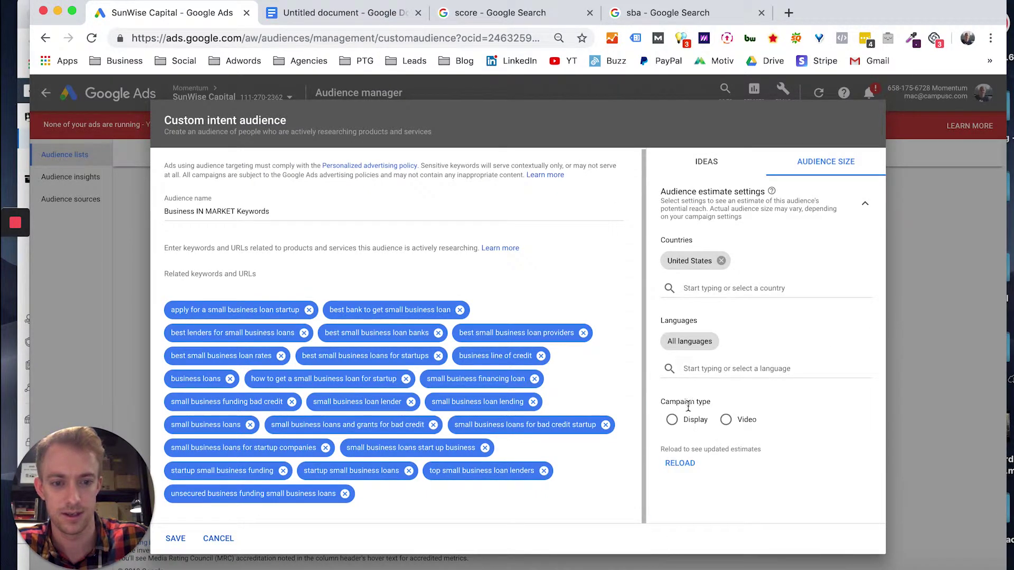
click(712, 368)
text(eng)
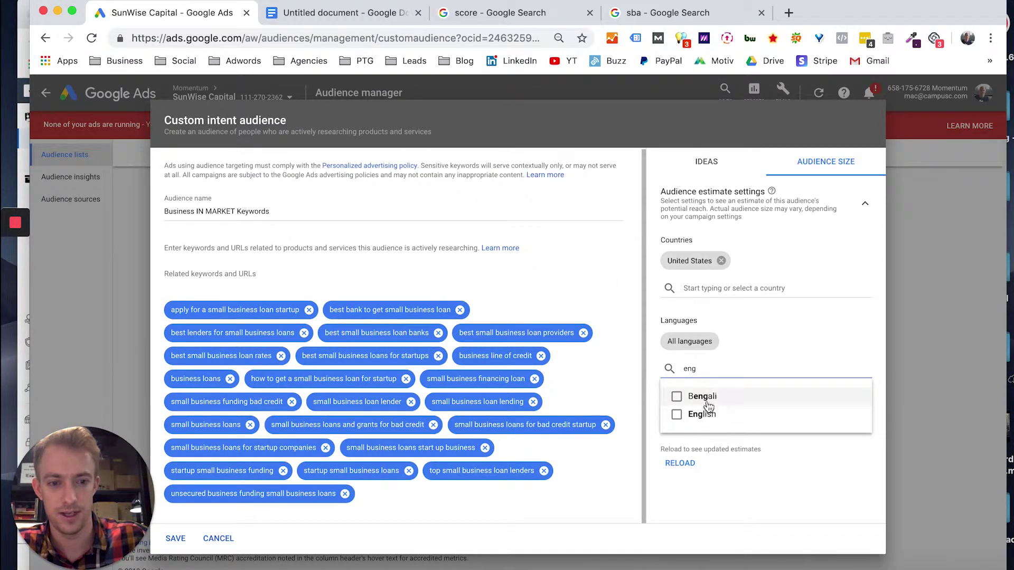
click(702, 415)
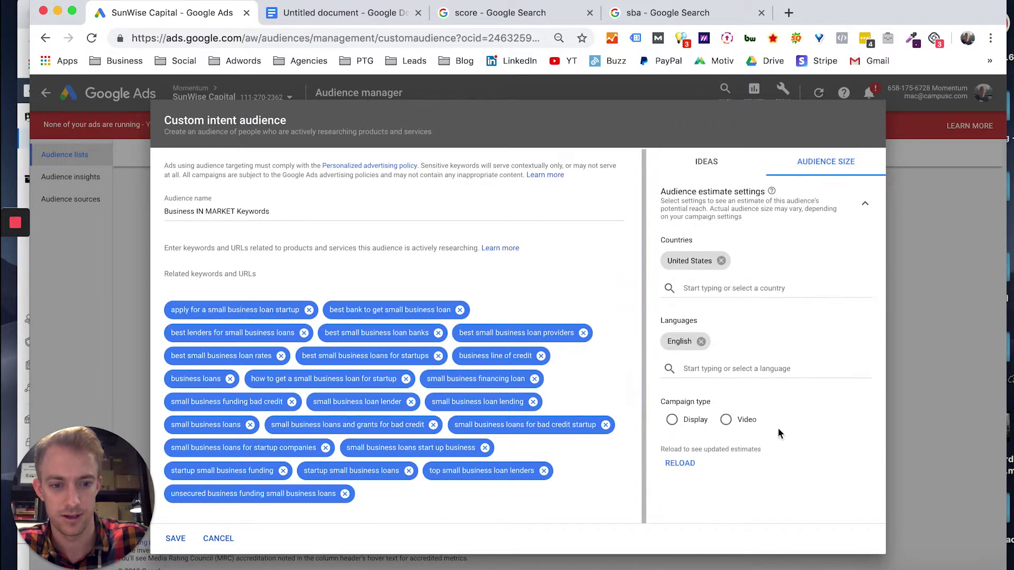
click(740, 422)
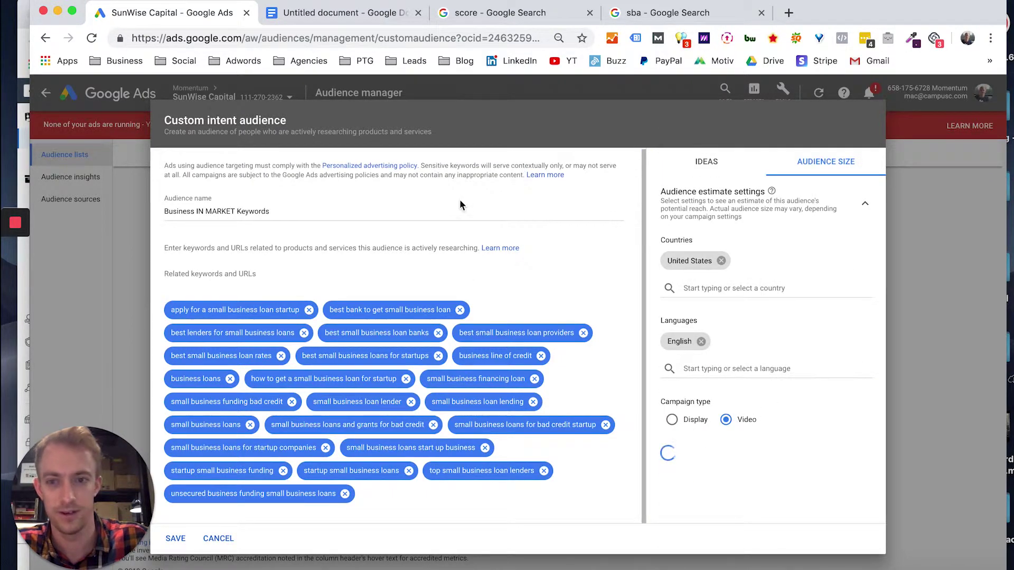
scroll(691, 293, down, 10)
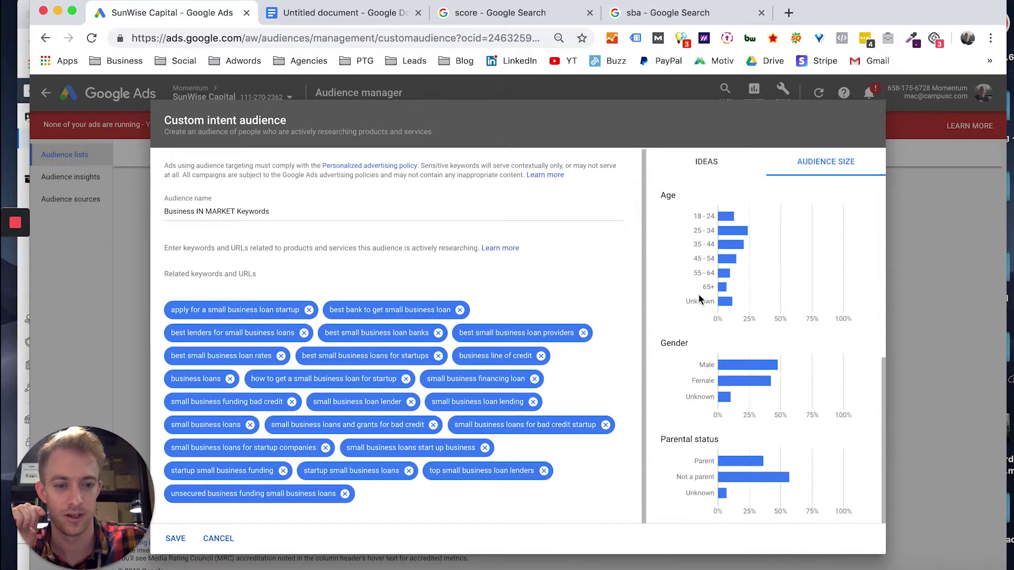
scroll(698, 342, up, 10)
Step: Append ' - VIDEO' to the in-market audience name and save it
click(285, 213)
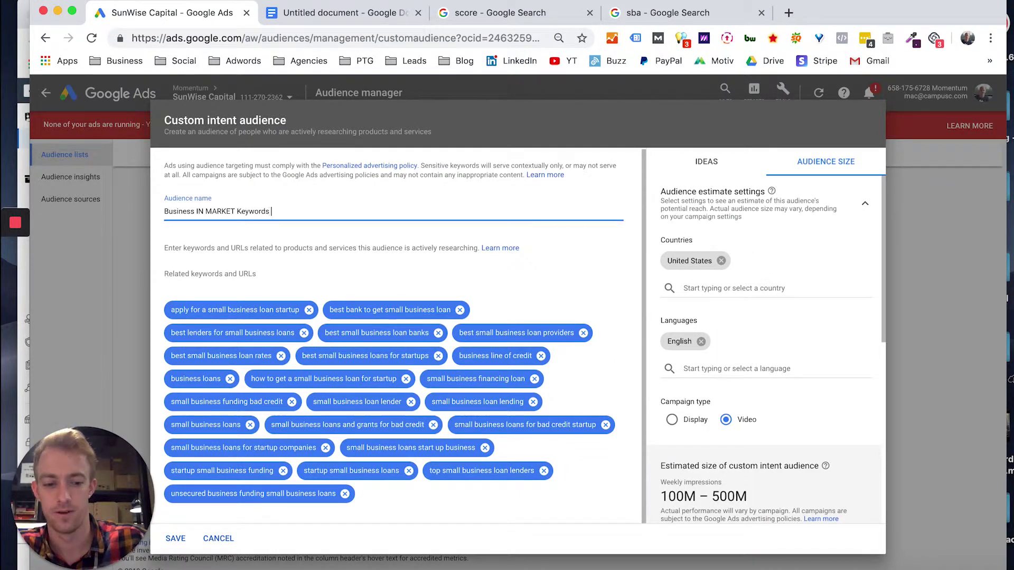
text(- B)
text(IDEO)
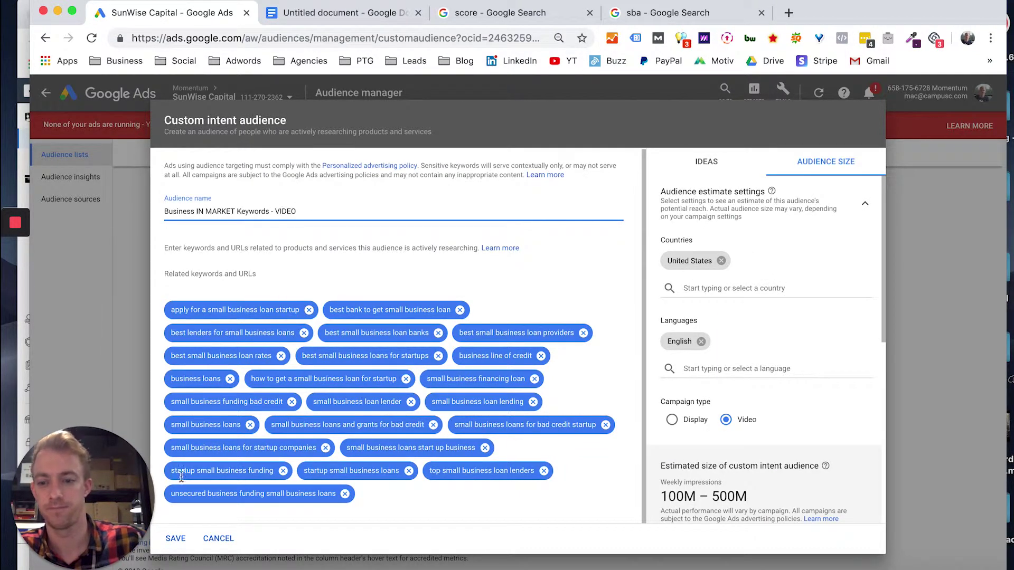
click(176, 538)
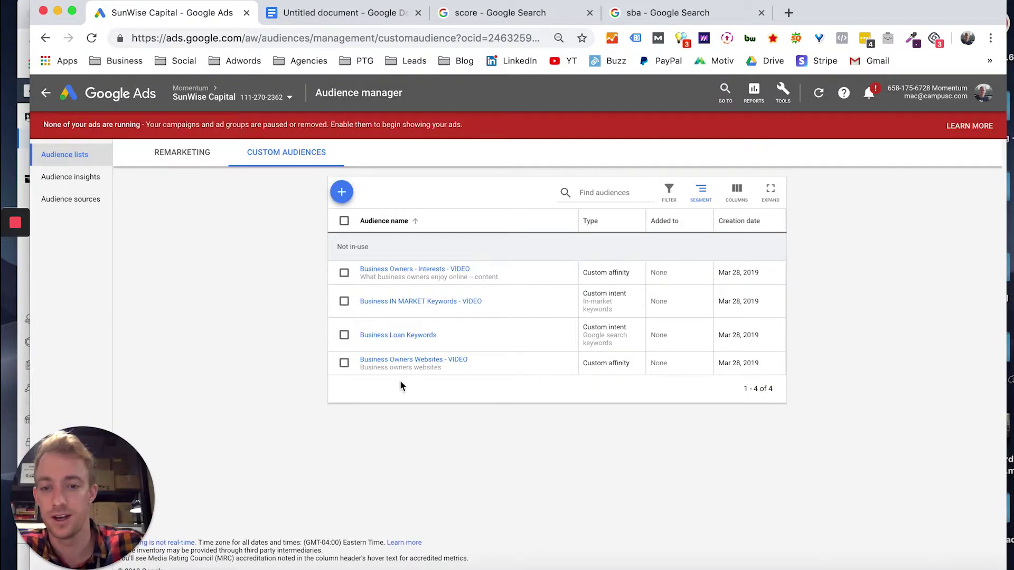
Step: From All campaigns, start a new Display campaign with a Website traffic goal
click(46, 92)
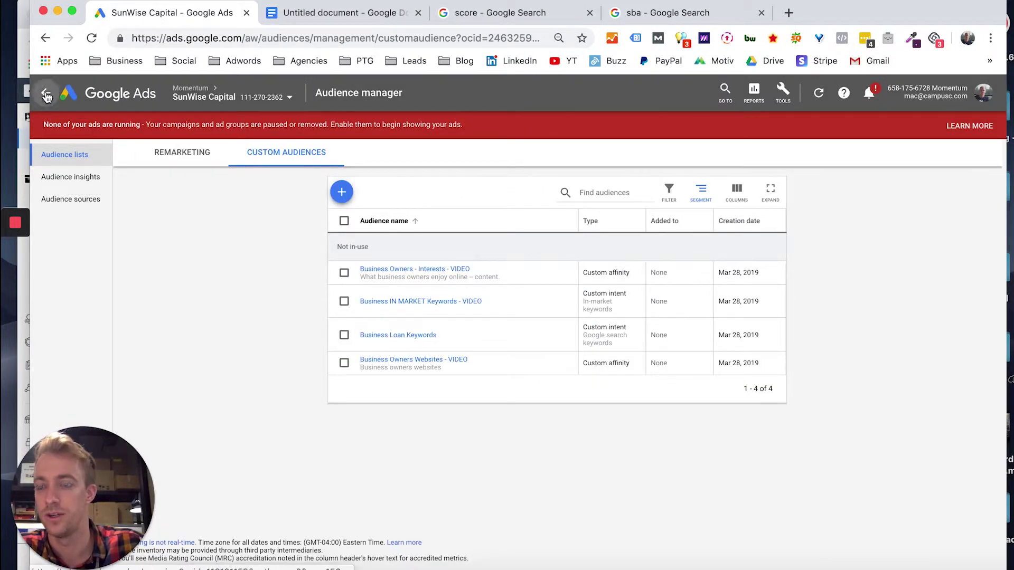
click(190, 211)
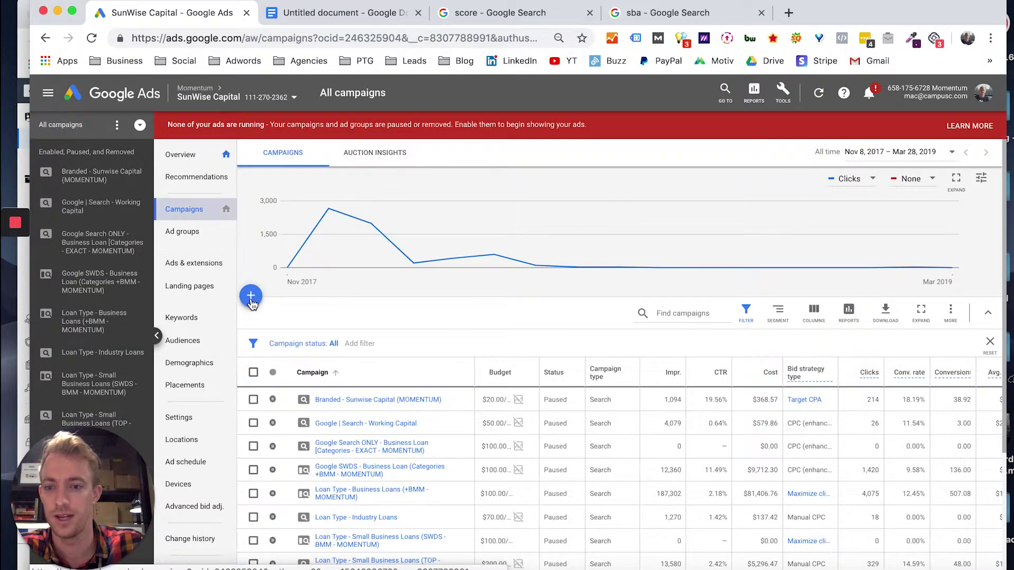
click(250, 298)
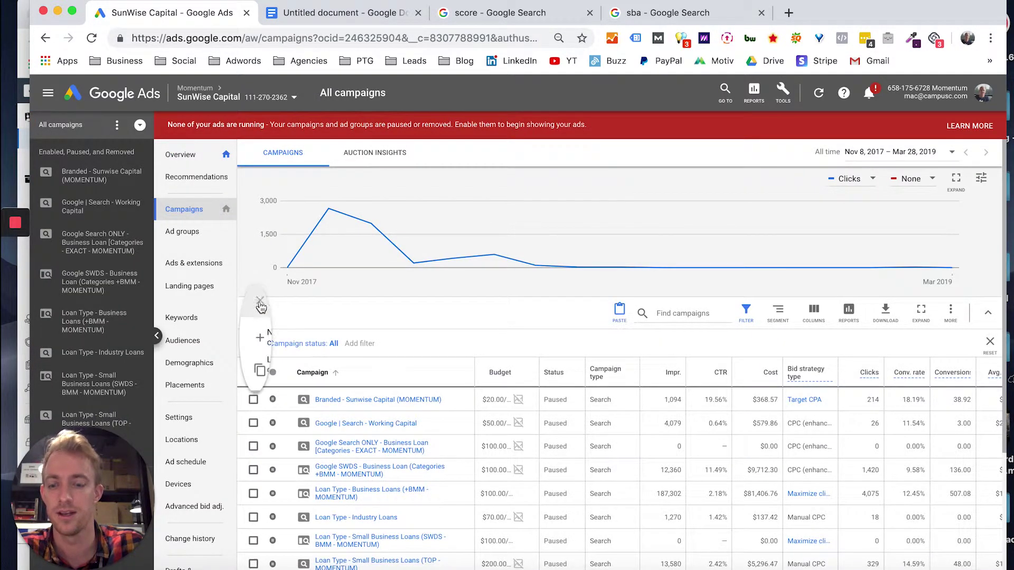
click(362, 349)
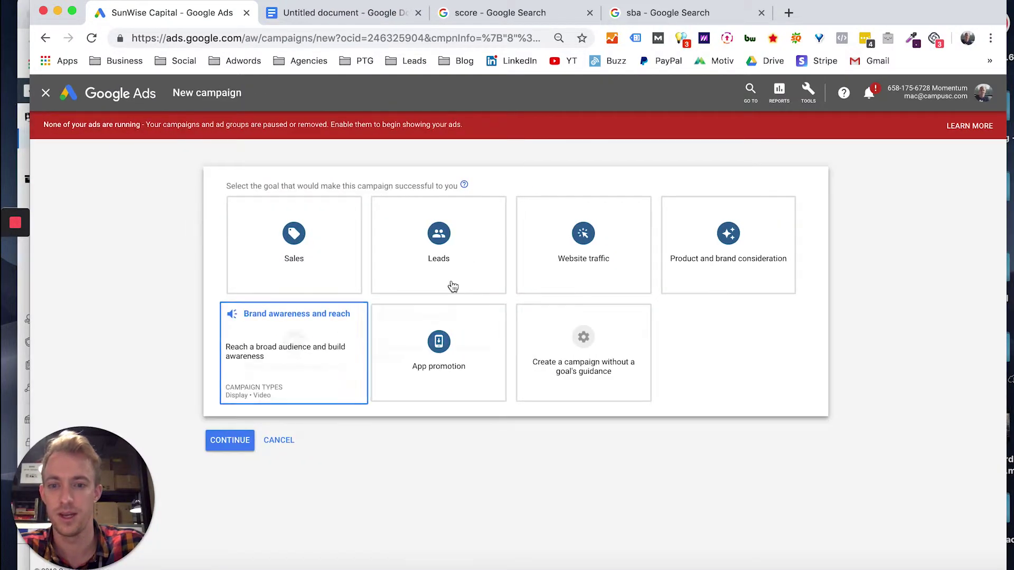
click(562, 267)
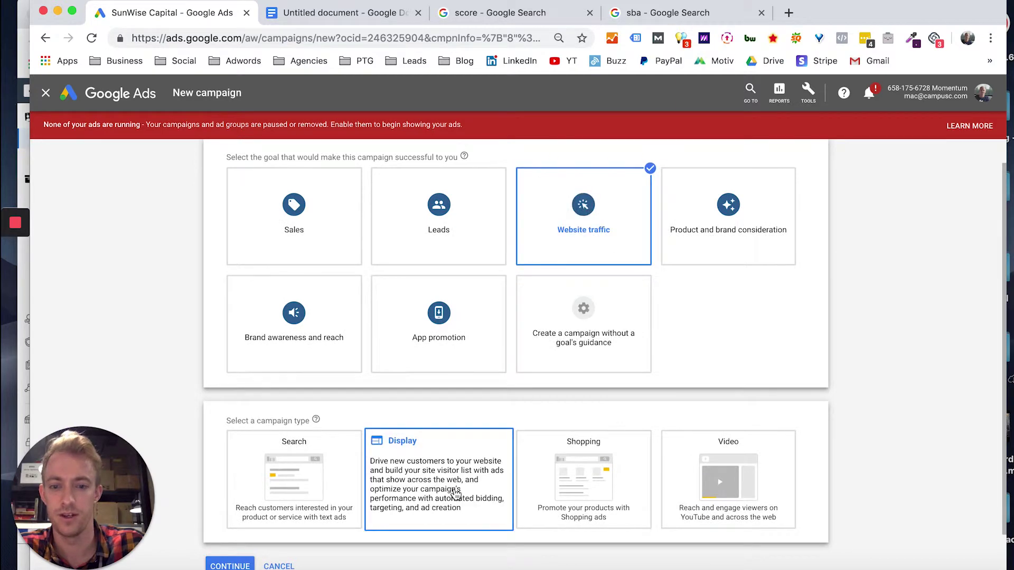
click(454, 491)
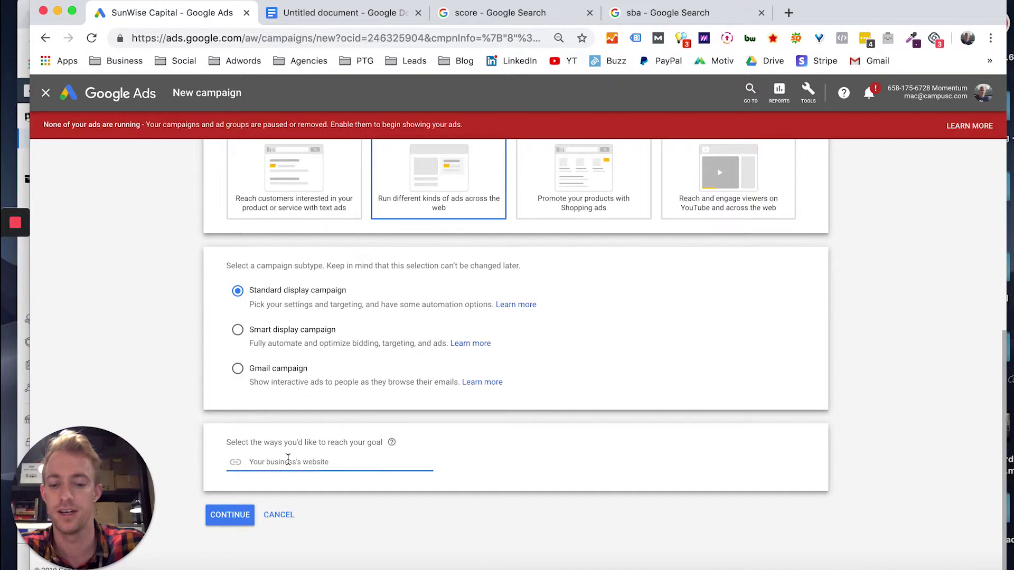
Step: Look up sunwisecapital.com in a new tab and paste it as the business website
click(788, 13)
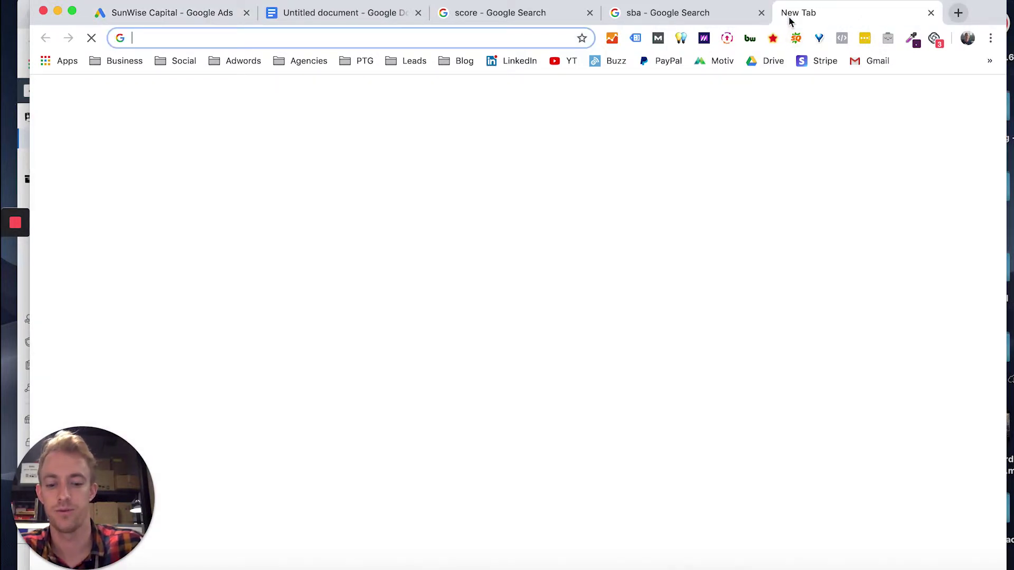
text(sunwi)
key(Return)
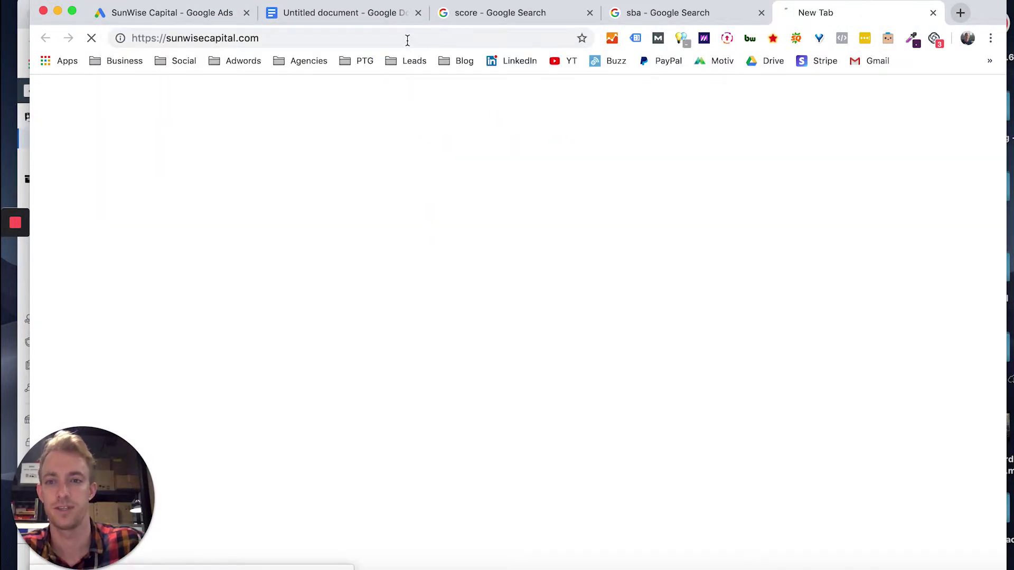
click(192, 12)
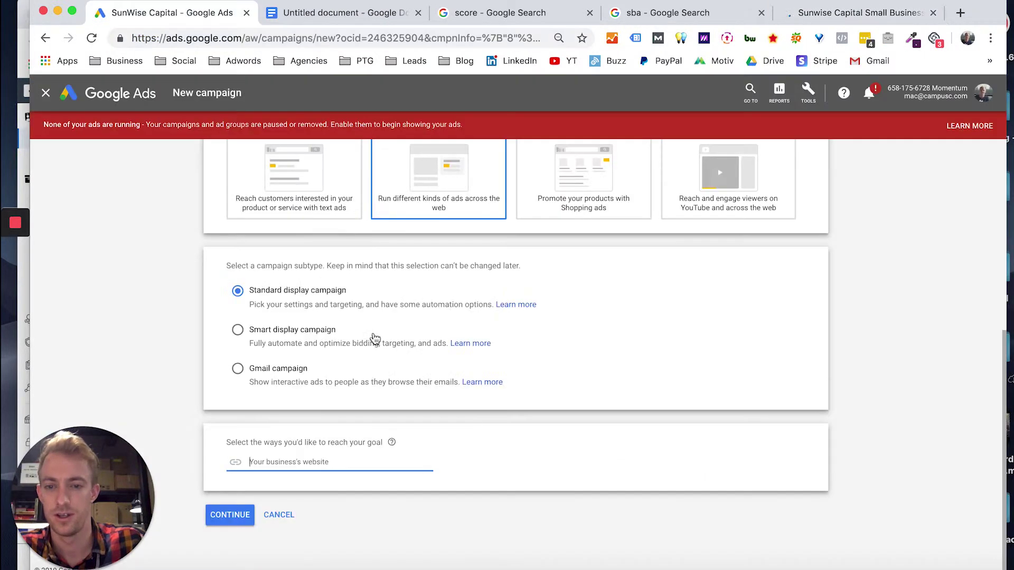
text(https://sunwisecapital.com/)
Step: Continue to campaign settings and begin replacing the campaign name with 'Keyword Based Content - Small busine…'
click(227, 515)
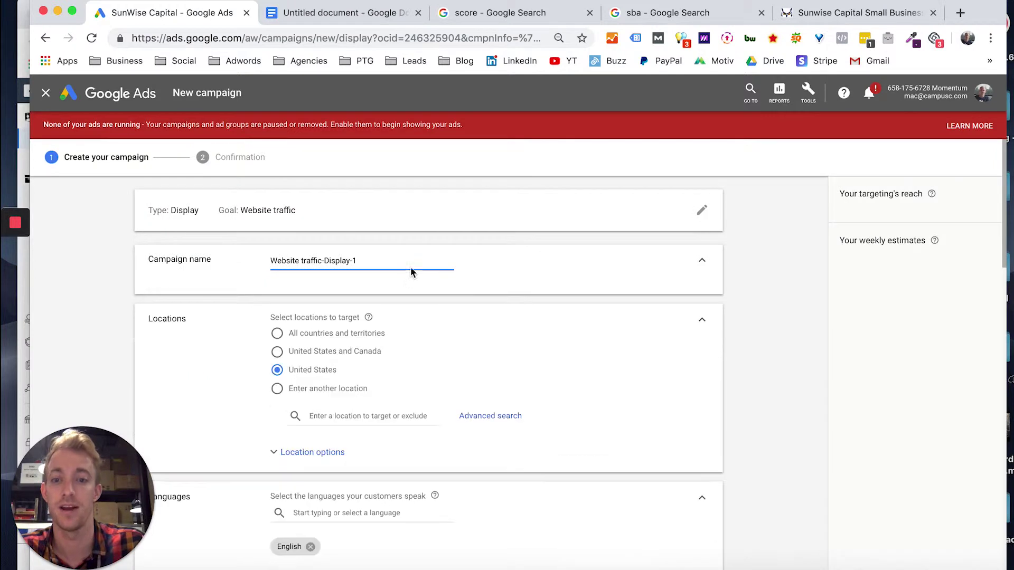
triple_click(355, 260)
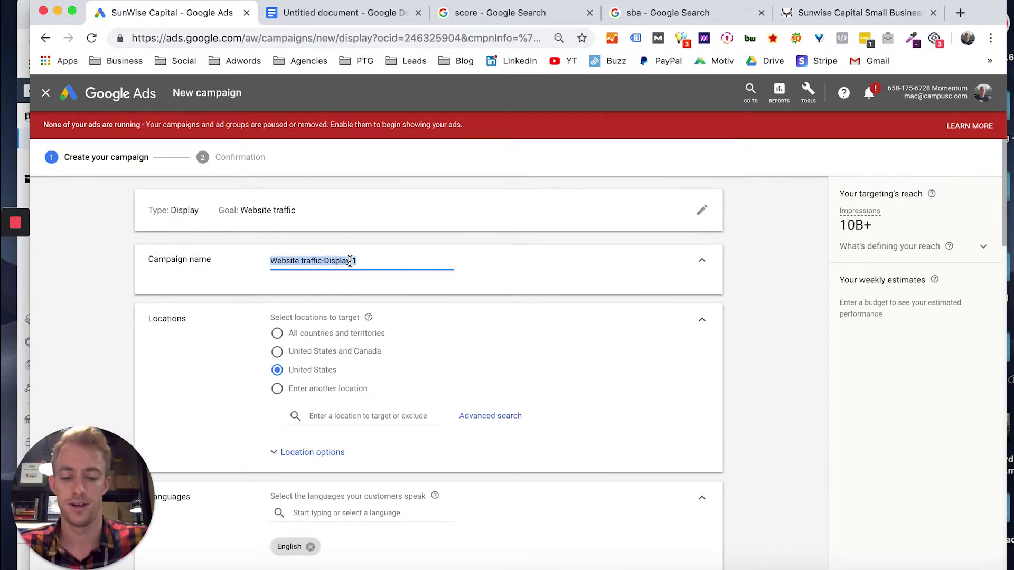
text(K)
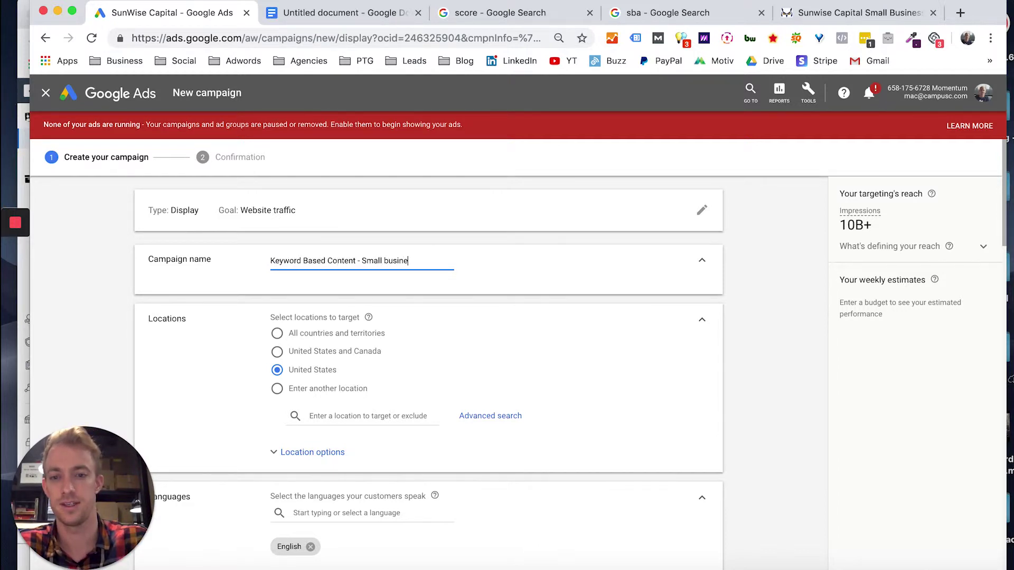
Step: Focus bidding on clicks, automatically maximizing clicks with a $0.50 maximum CPC limit
scroll(351, 411, down, 3)
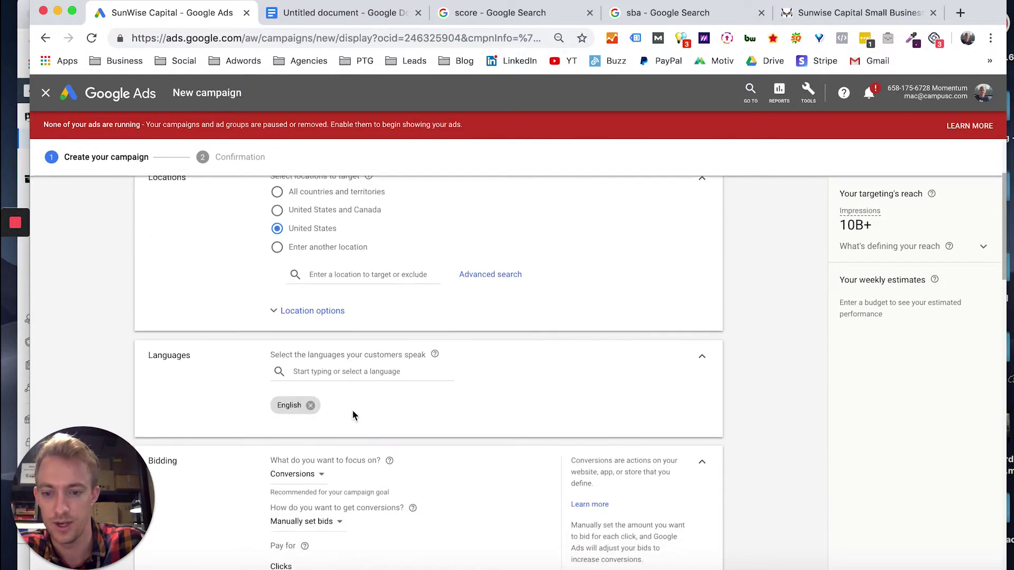
scroll(357, 374, down, 3)
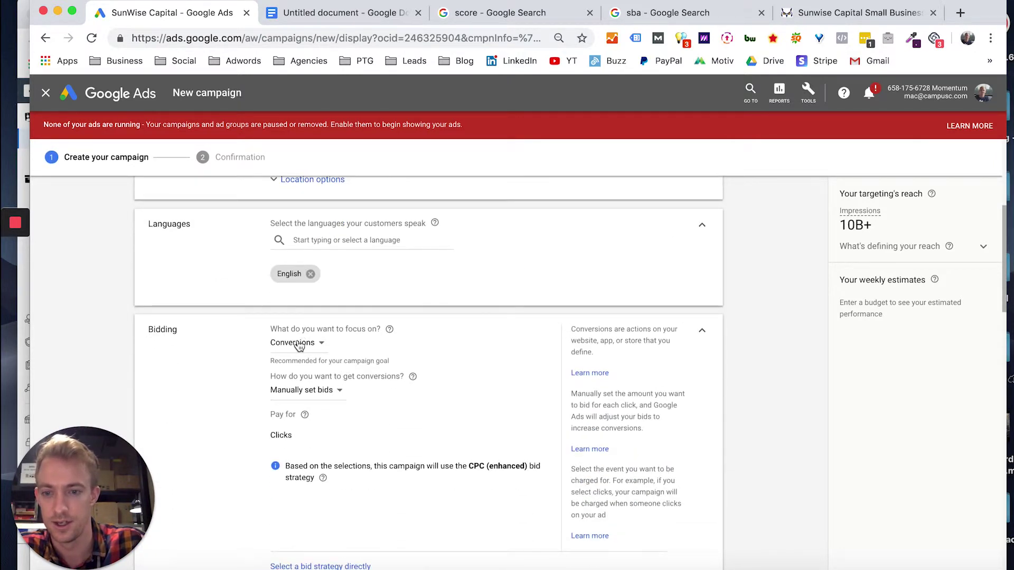
click(294, 341)
click(310, 392)
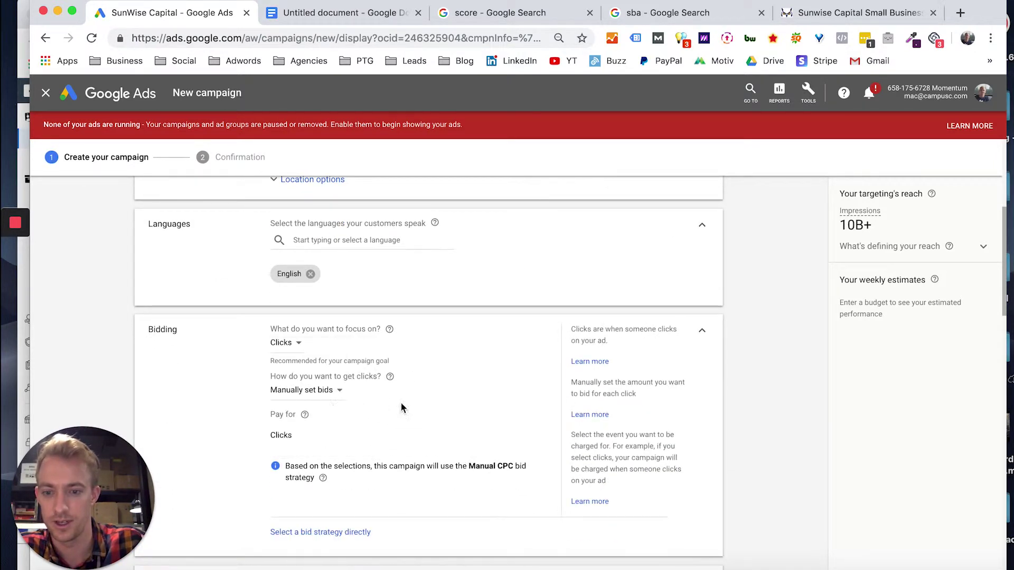
click(312, 392)
click(328, 404)
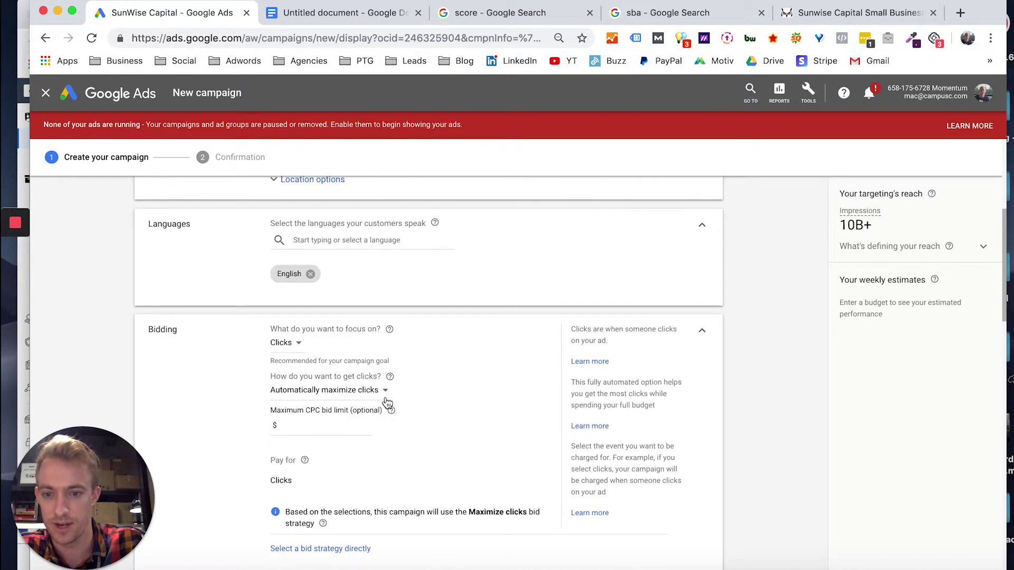
click(305, 428)
text(.50)
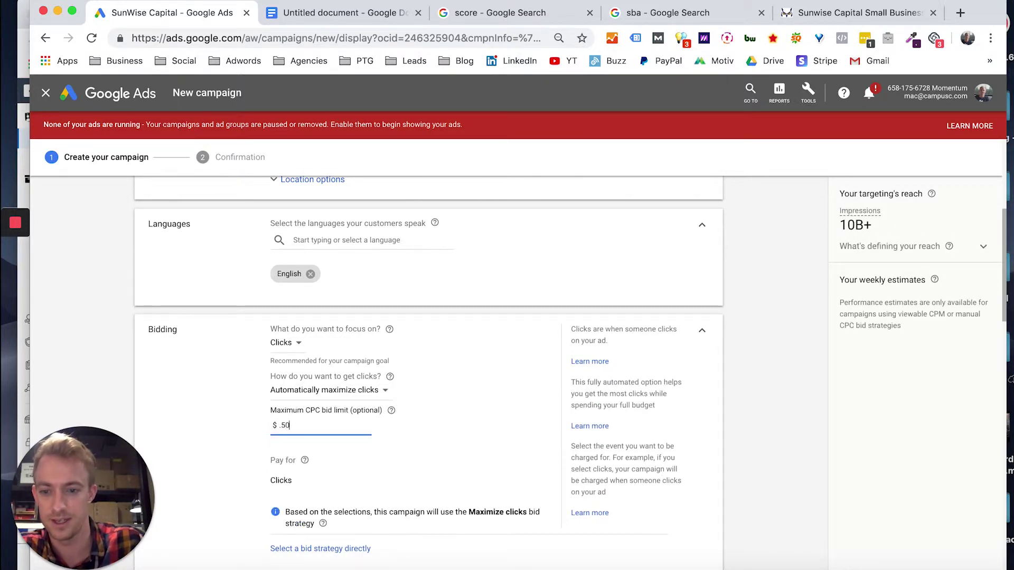
Step: Set a $20 average daily budget and reveal the additional settings
scroll(432, 444, down, 3)
scroll(431, 443, down, 2)
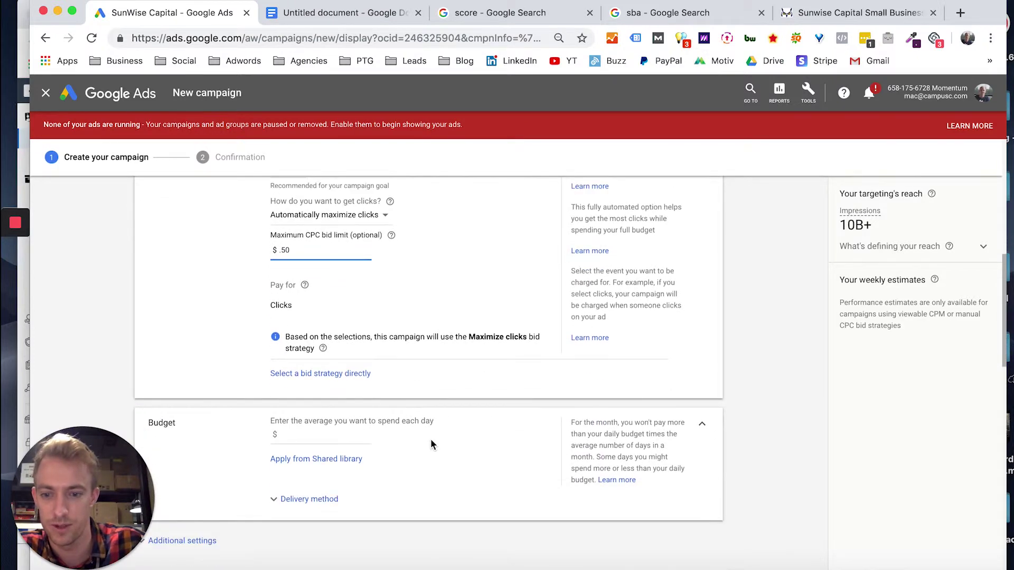
click(321, 437)
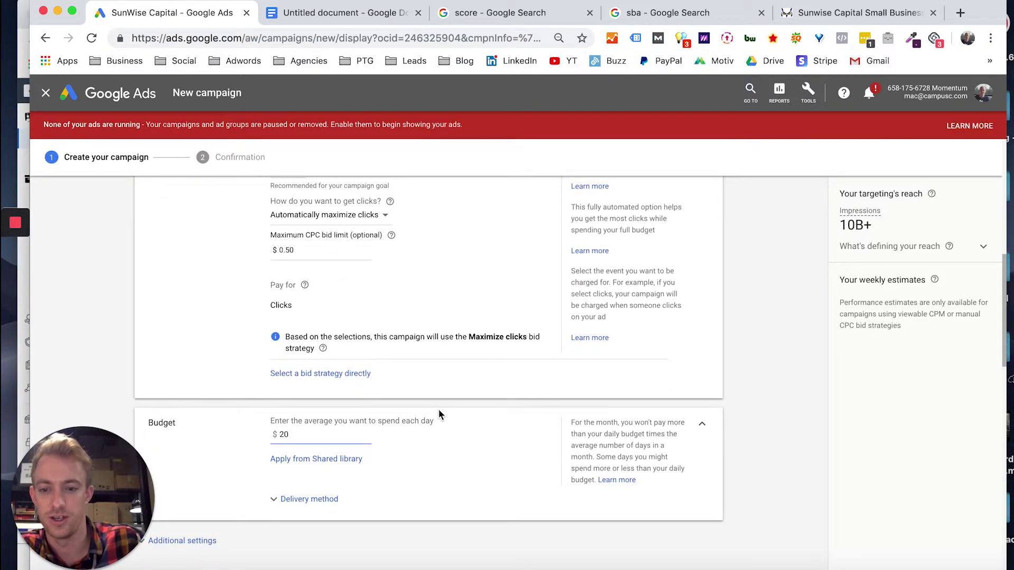
scroll(439, 414, down, 3)
scroll(236, 460, down, 4)
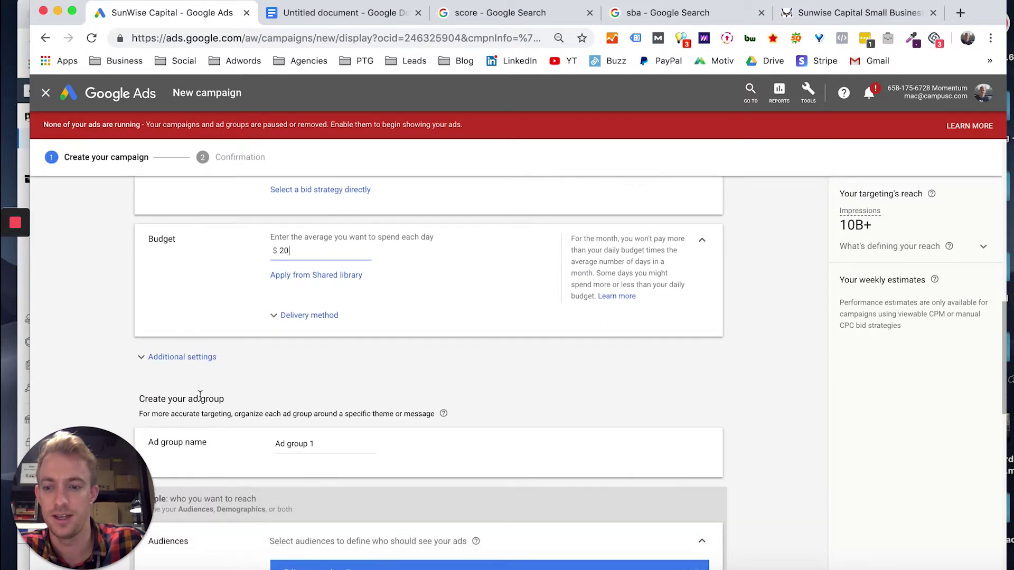
click(191, 358)
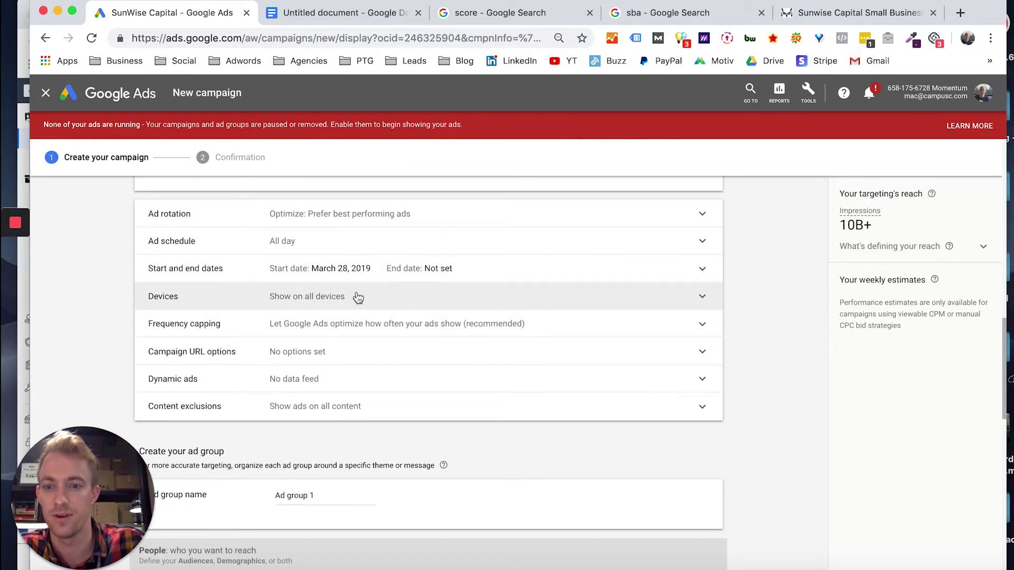
scroll(301, 391, down, 5)
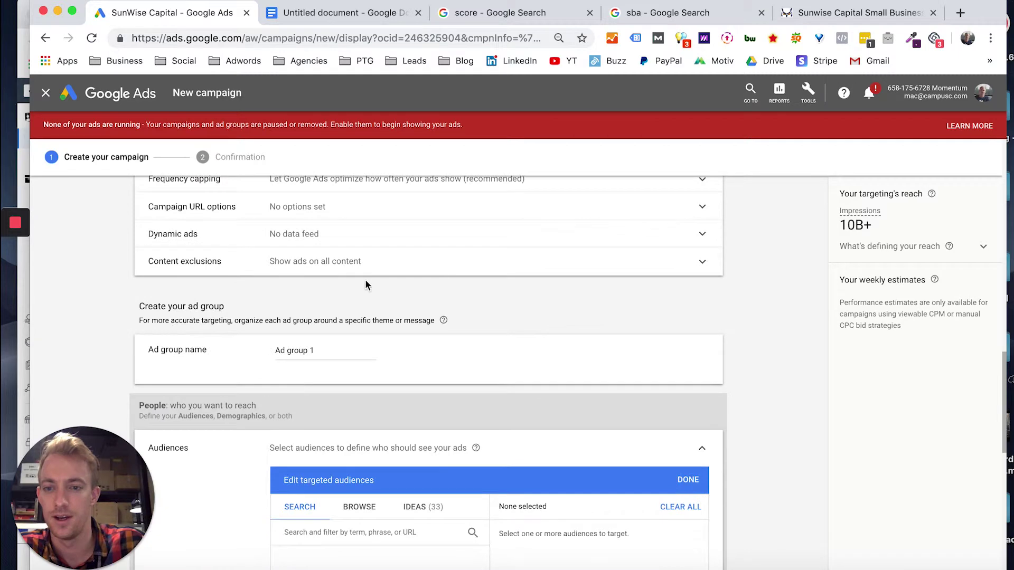
Step: Retype the campaign name and paste the copied name over the default 'Ad group 1'
scroll(317, 314, down, 2)
triple_click(311, 301)
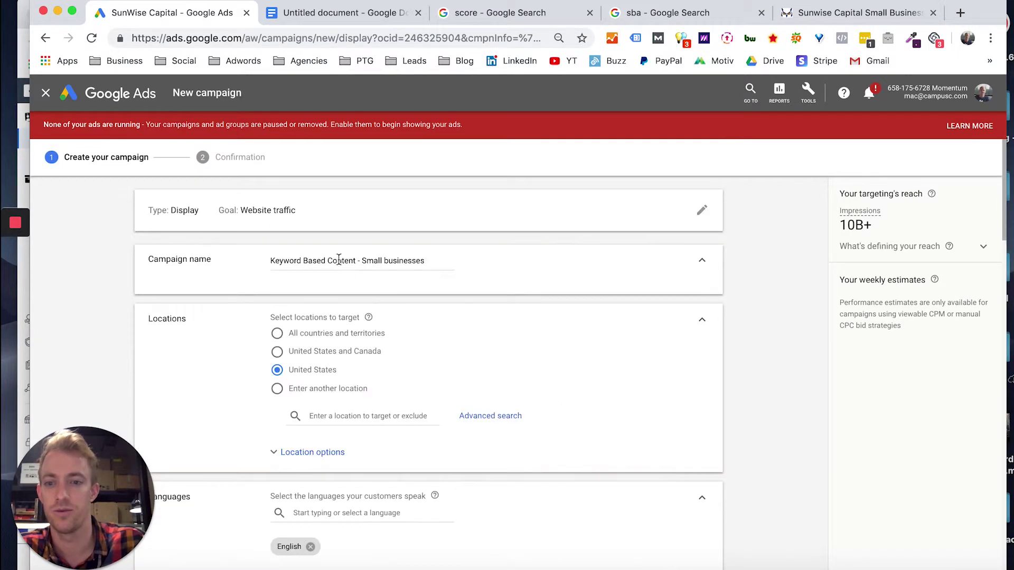
triple_click(338, 260)
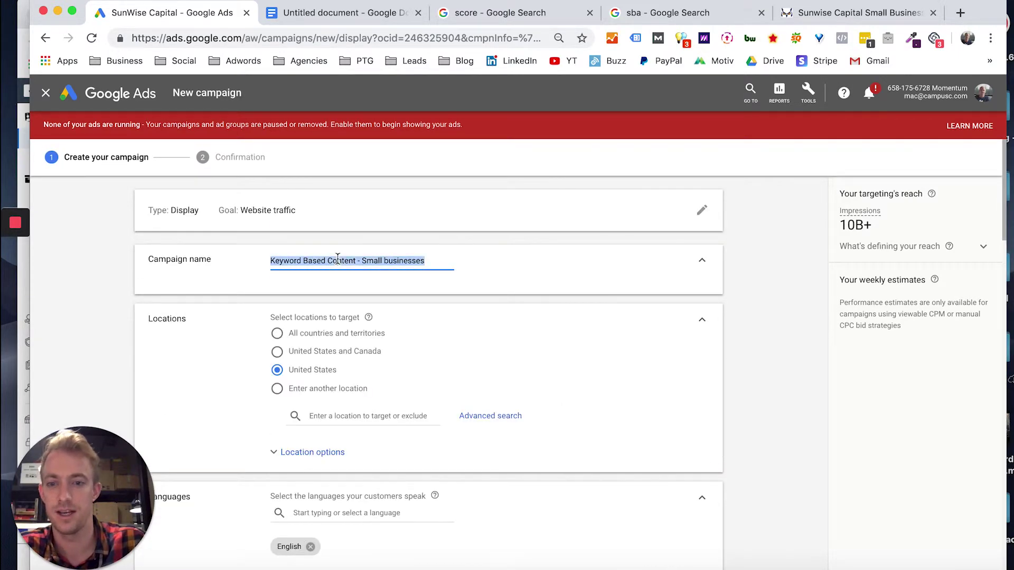
text(Custom Audiences - Display)
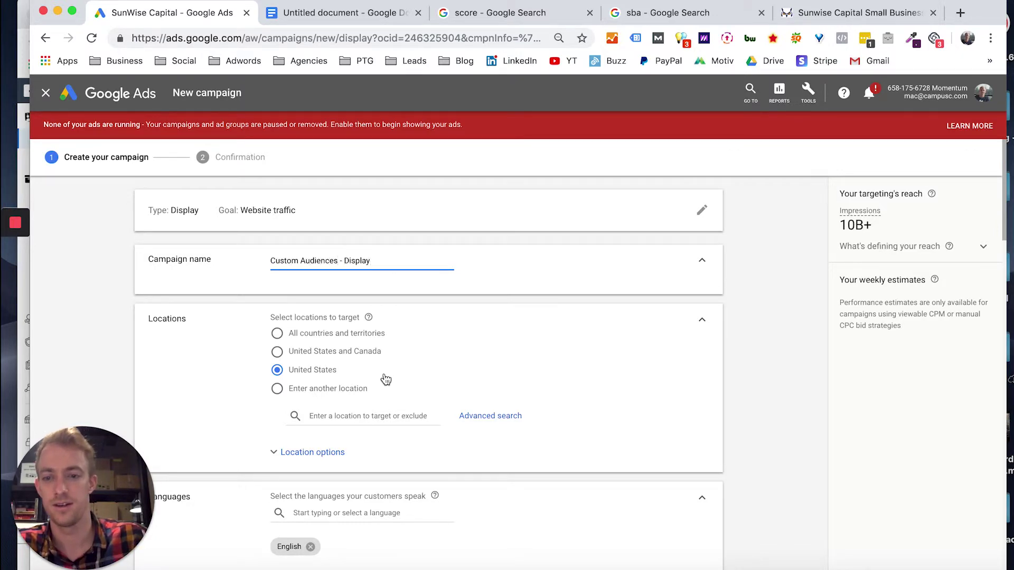
scroll(384, 379, down, 15)
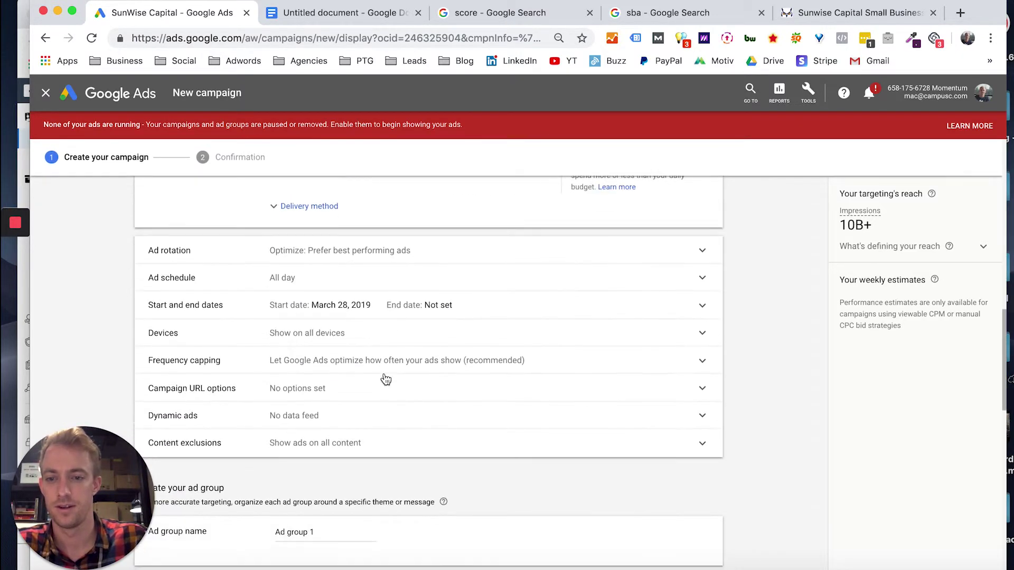
triple_click(333, 337)
key(super+v)
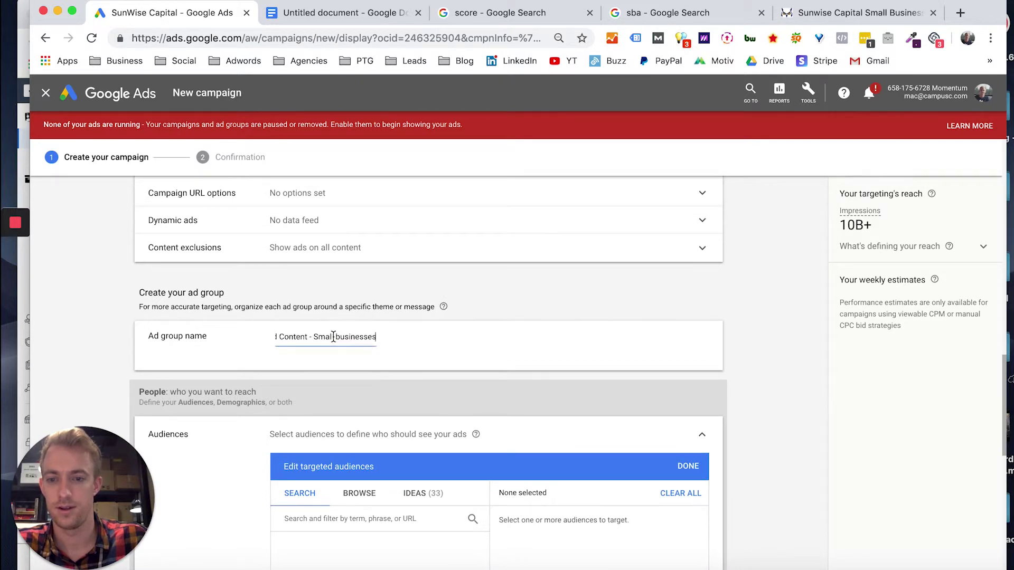
Step: Browse the audience categories and the suggested audience ideas
scroll(333, 335, down, 1)
scroll(339, 424, down, 3)
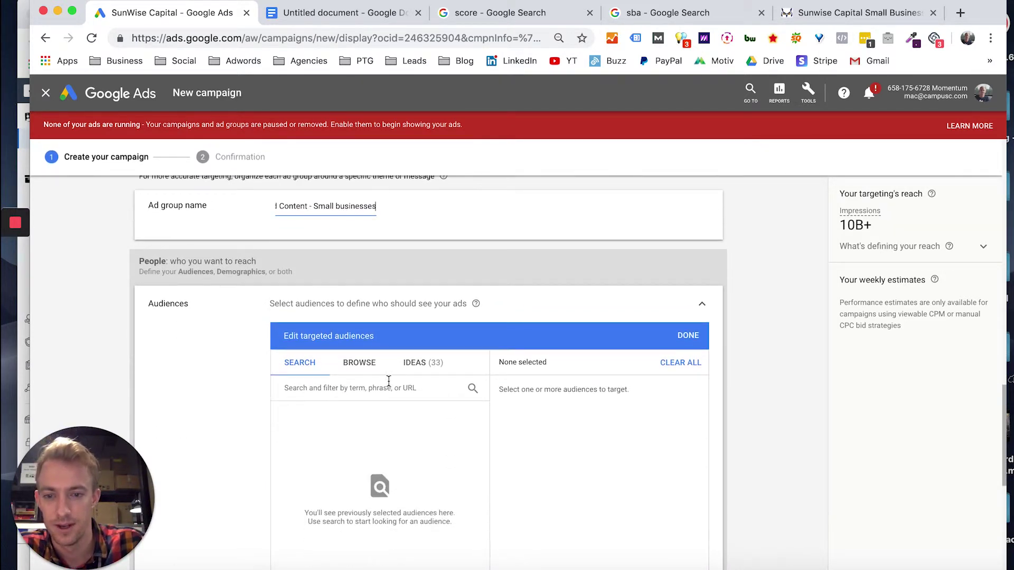
click(364, 370)
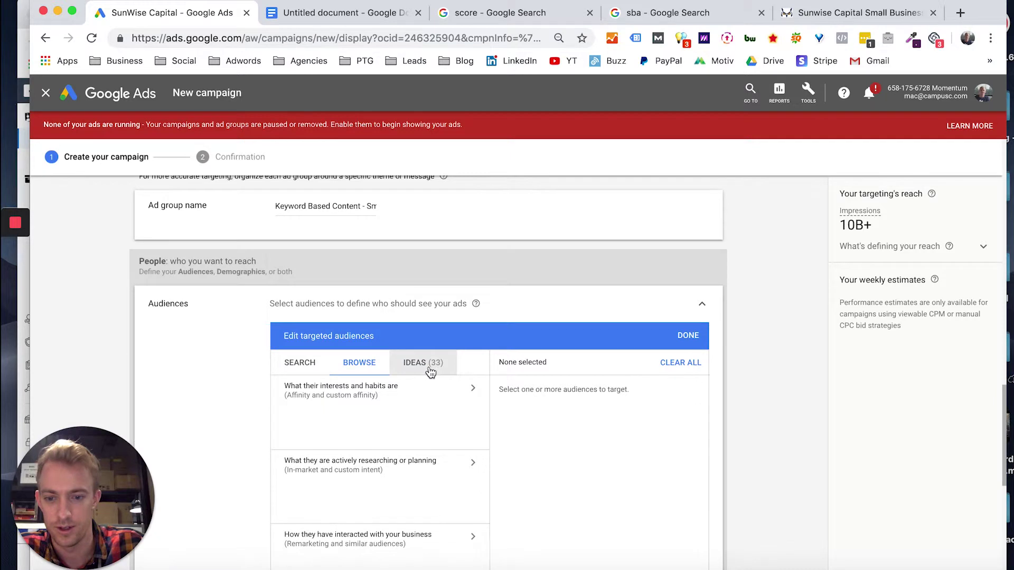
scroll(430, 370, down, 3)
click(429, 268)
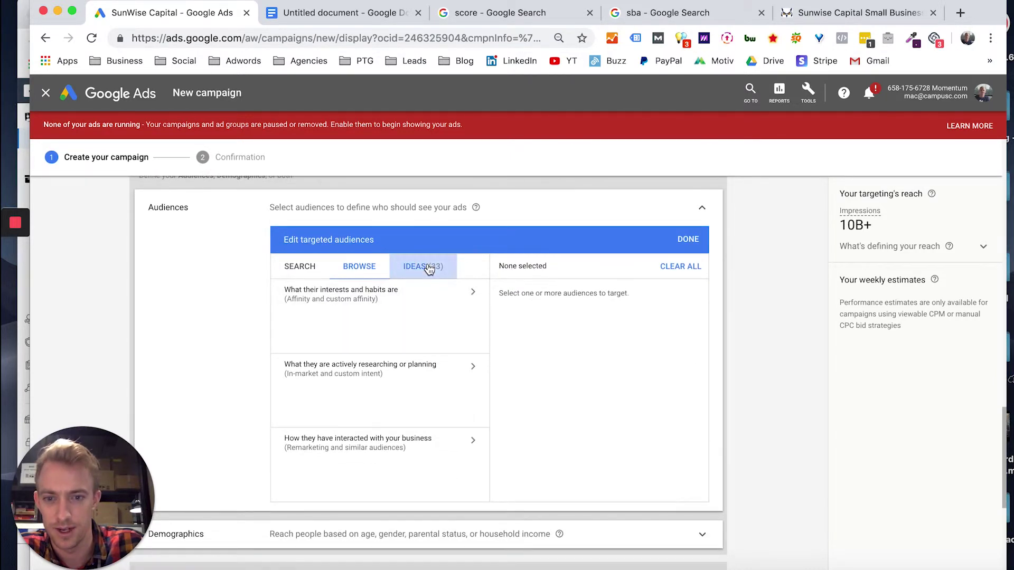
scroll(370, 336, down, 10)
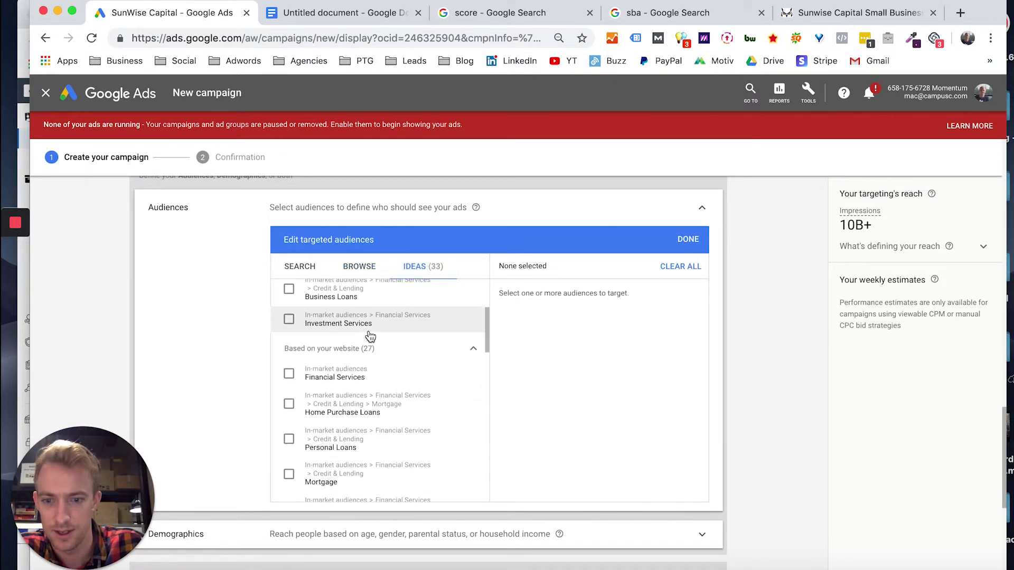
scroll(370, 336, up, 10)
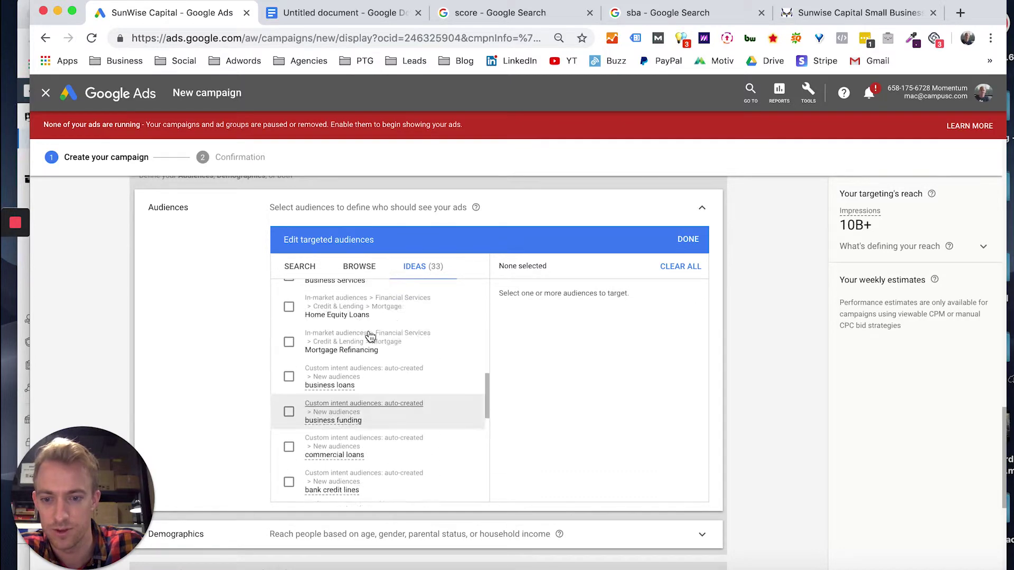
scroll(370, 336, up, 10)
scroll(369, 336, down, 9)
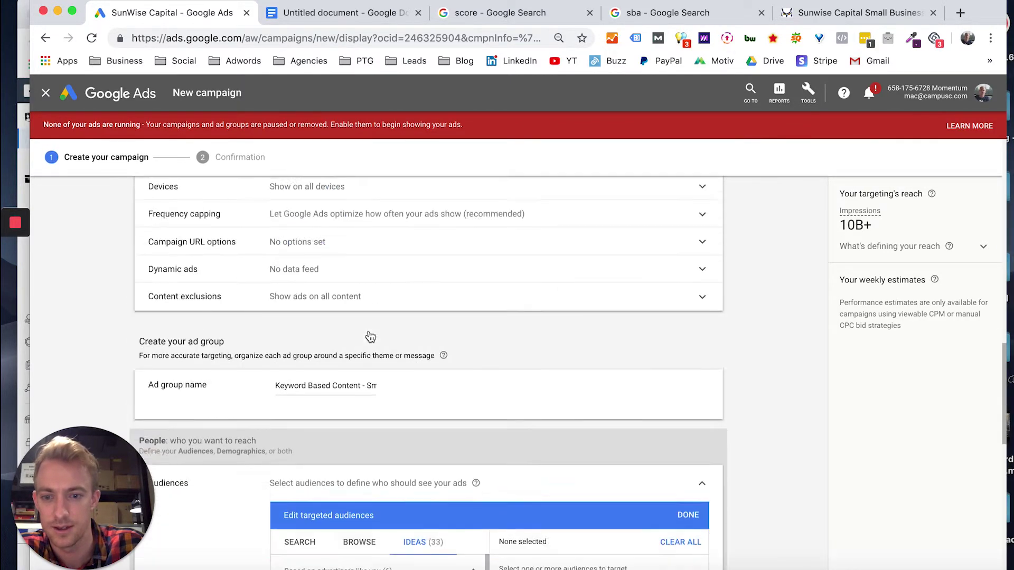
click(358, 337)
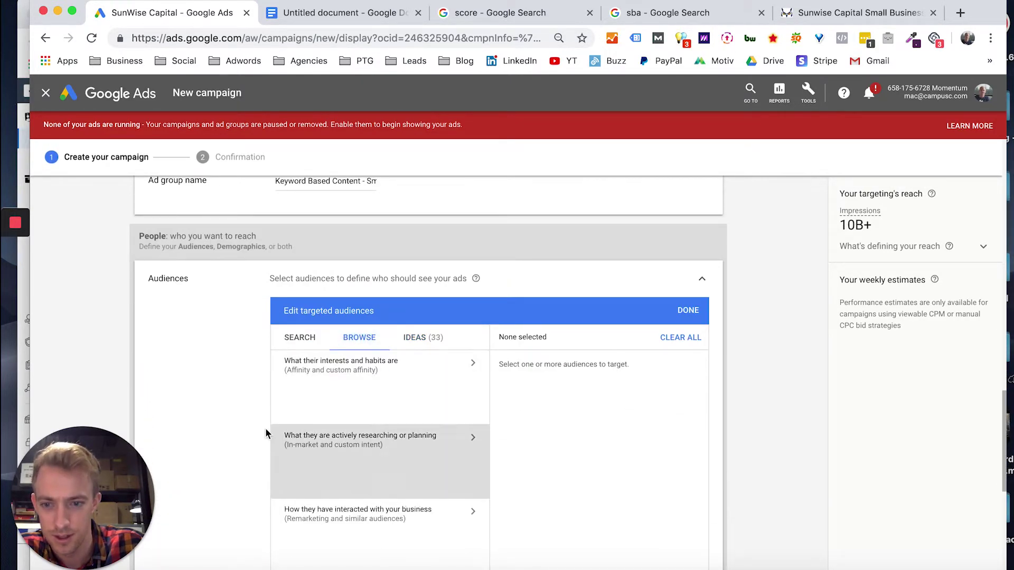
scroll(265, 431, down, 3)
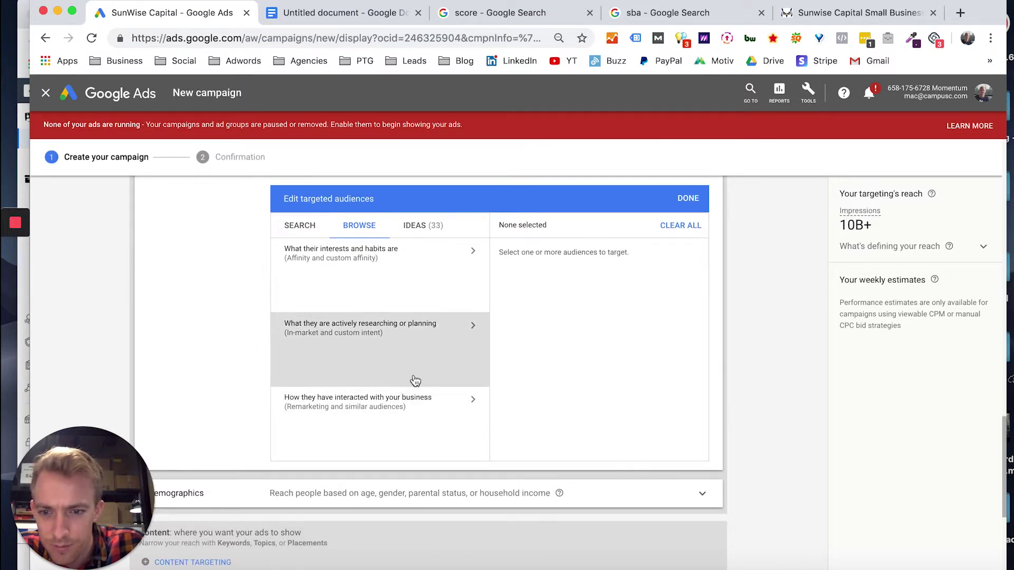
Step: Explore combined lists and website visitor audiences under interactions with the business
click(408, 417)
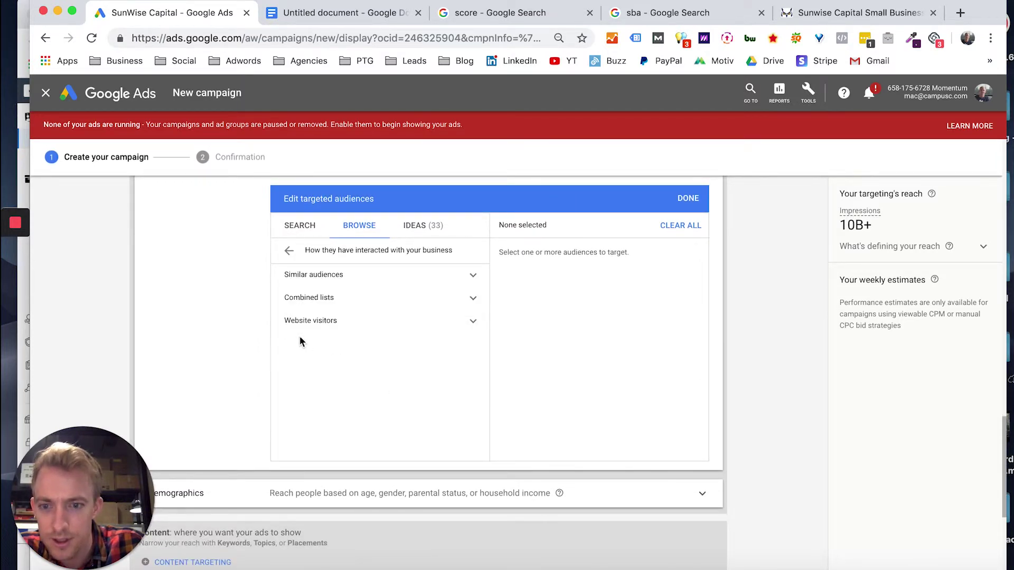
click(371, 299)
click(340, 350)
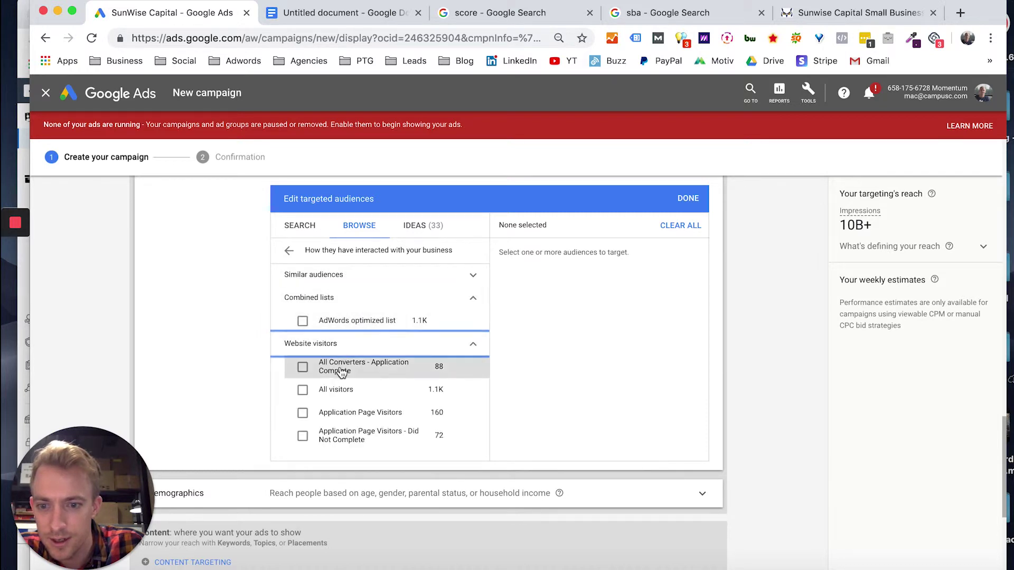
scroll(339, 368, down, 3)
scroll(339, 368, up, 4)
click(310, 254)
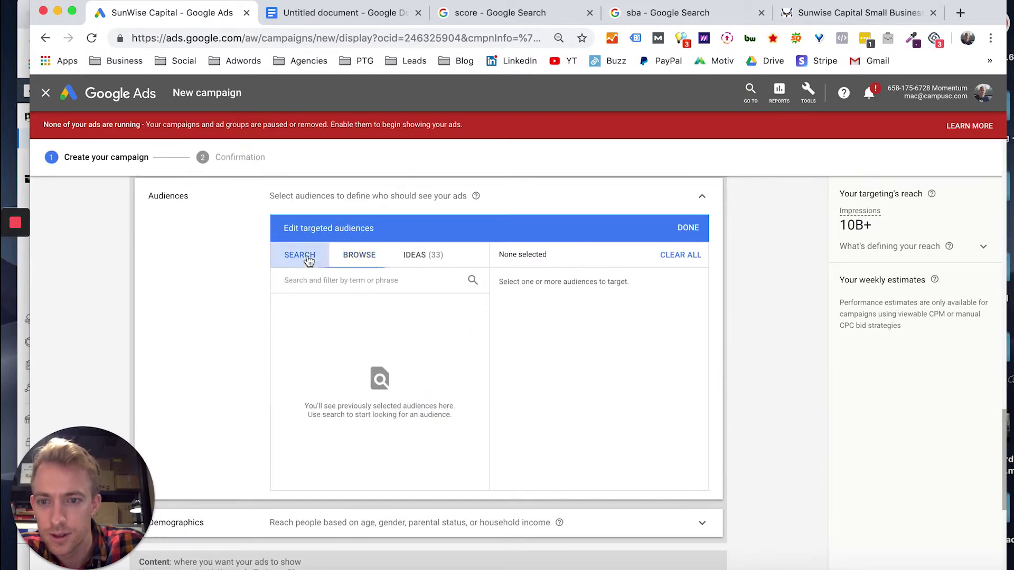
click(419, 255)
click(380, 256)
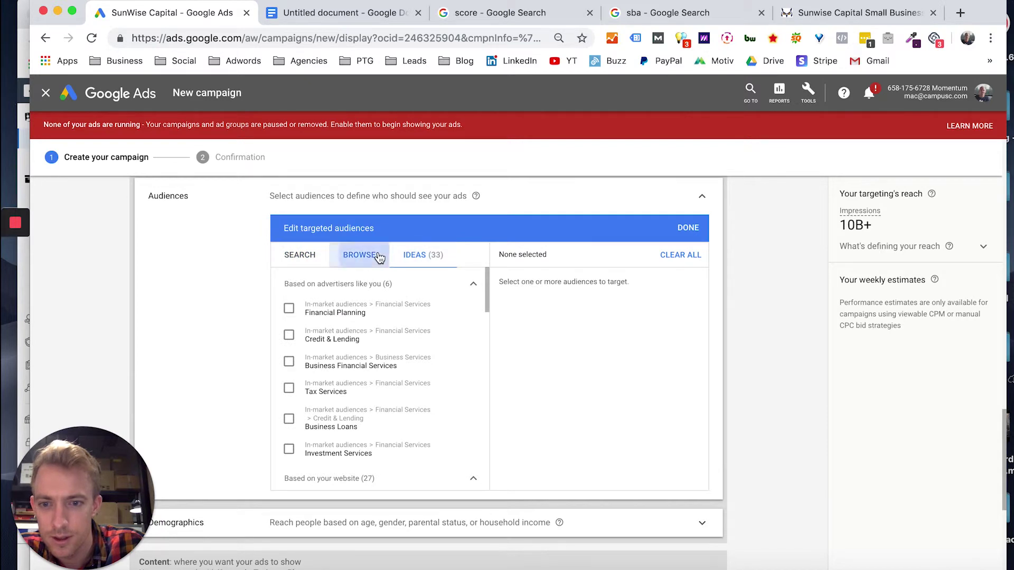
click(289, 280)
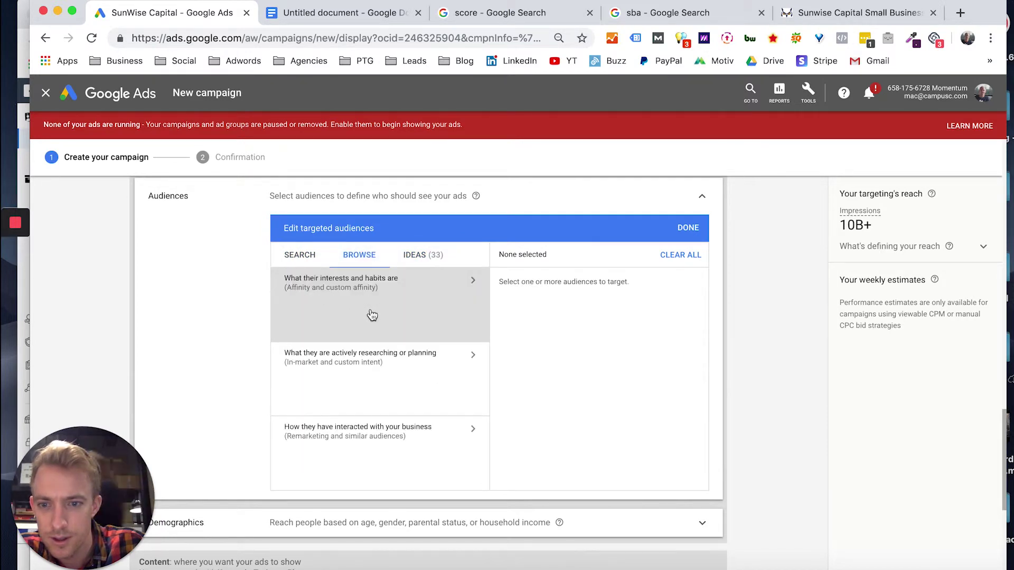
Step: Under interests and habits, expand the affinity categories to reveal the custom affinity audiences
click(398, 317)
click(371, 330)
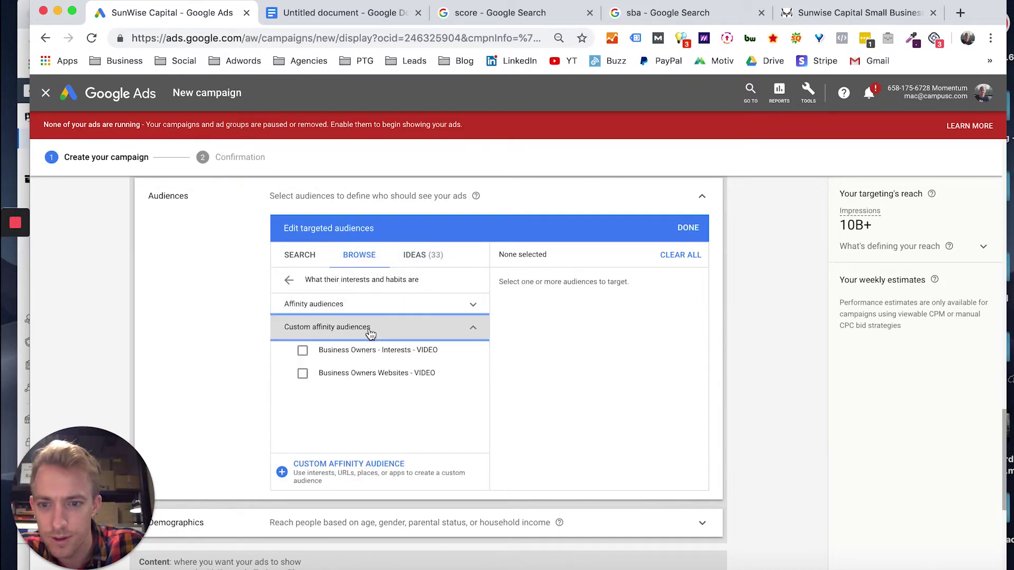
click(356, 309)
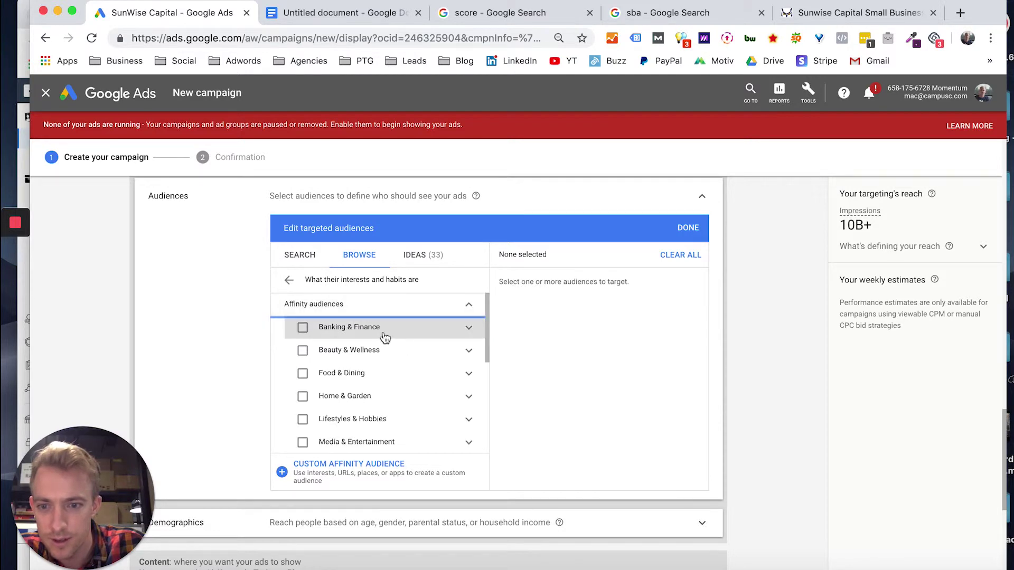
click(355, 309)
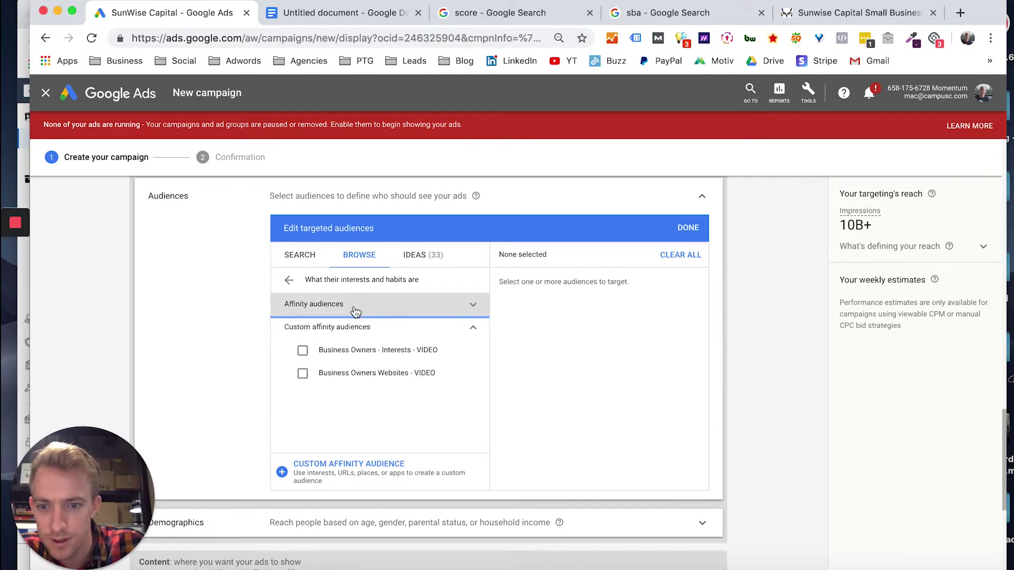
click(418, 314)
scroll(391, 354, down, 3)
scroll(391, 354, down, 3)
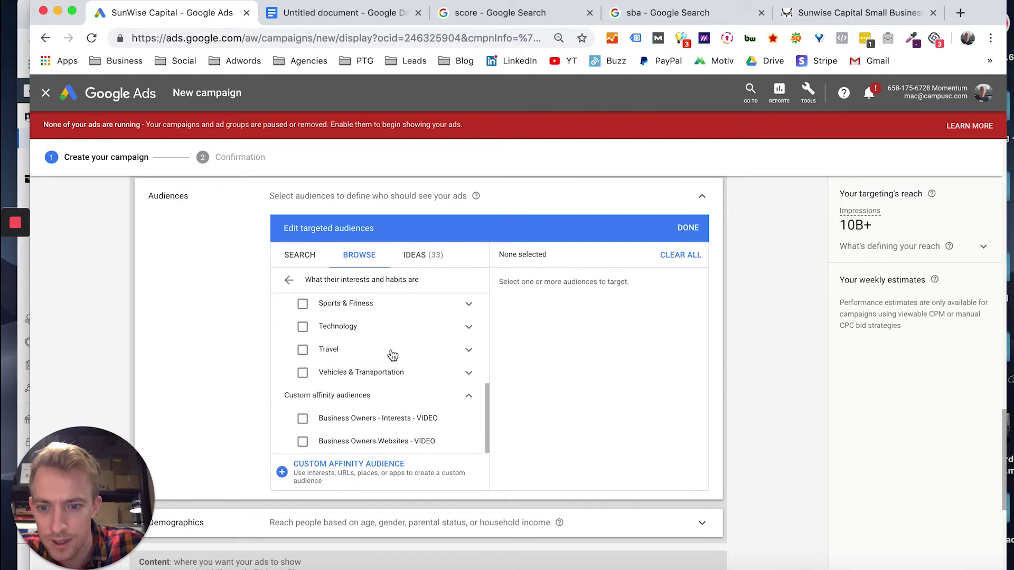
scroll(389, 355, up, 3)
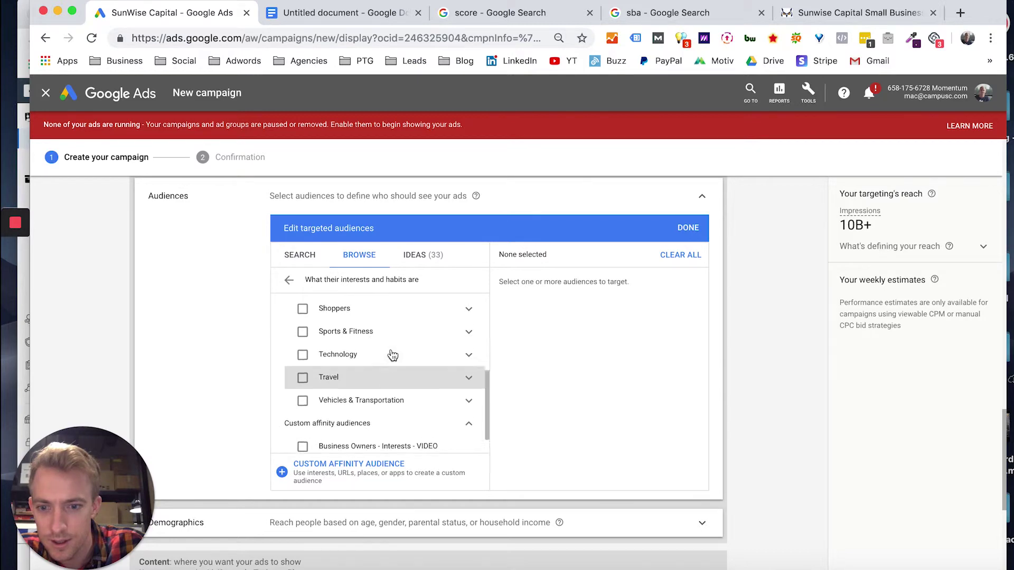
click(351, 464)
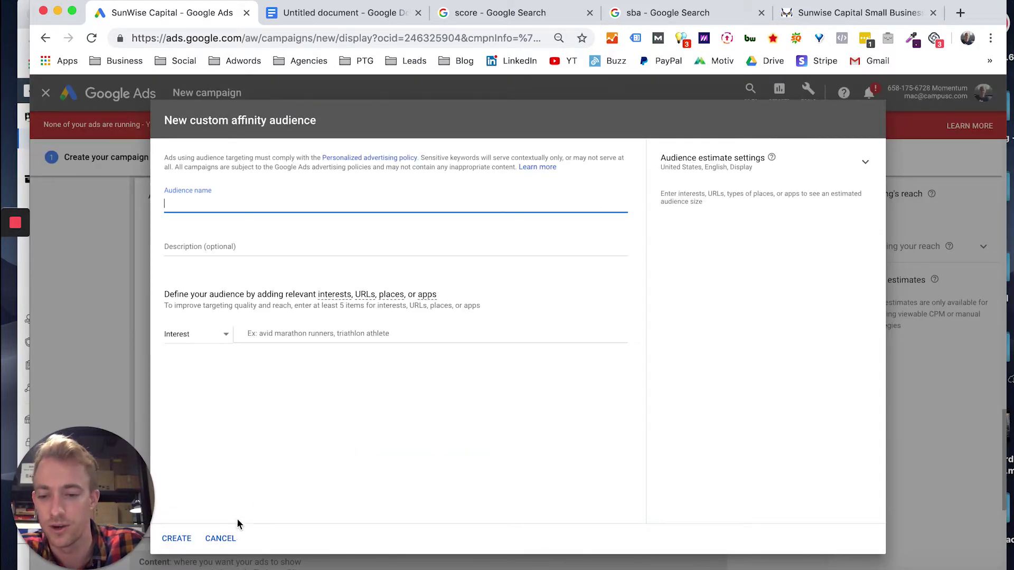
Step: Cancel the new audience form and target Business Owners - Interests - VIDEO and Business Owners Websites - VIDEO
click(221, 538)
scroll(353, 435, down, 5)
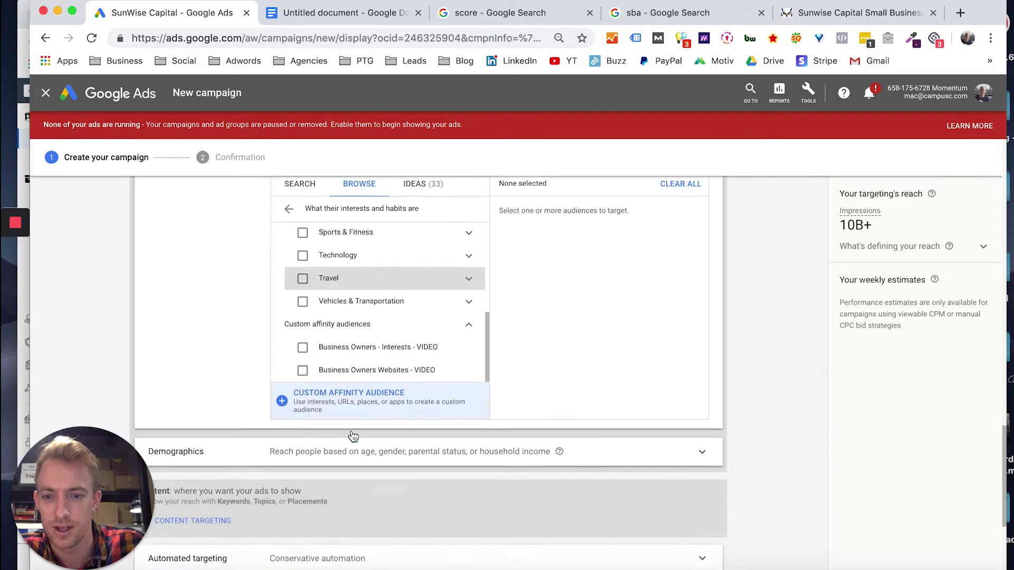
click(383, 214)
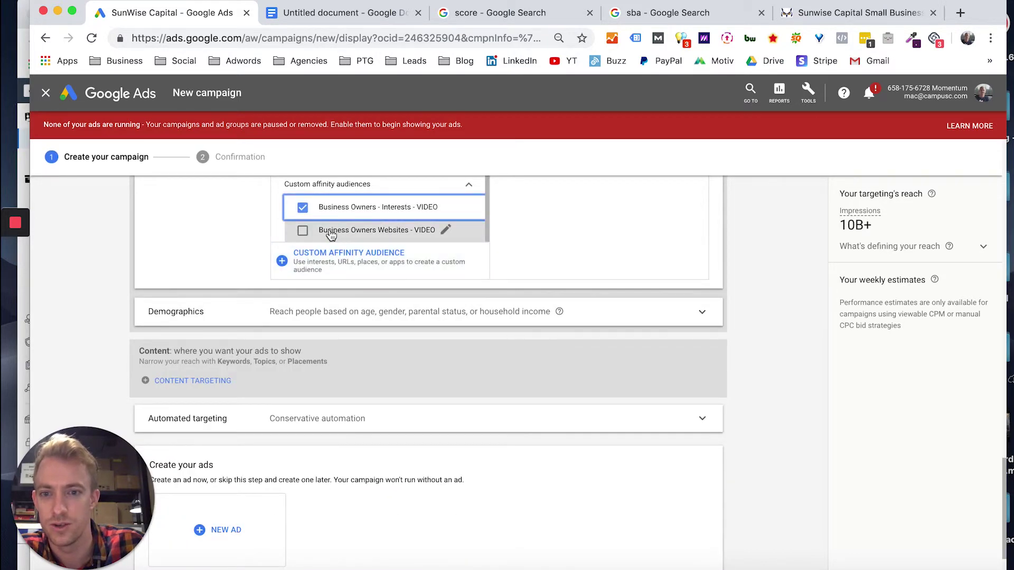
click(323, 231)
scroll(210, 263, up, 7)
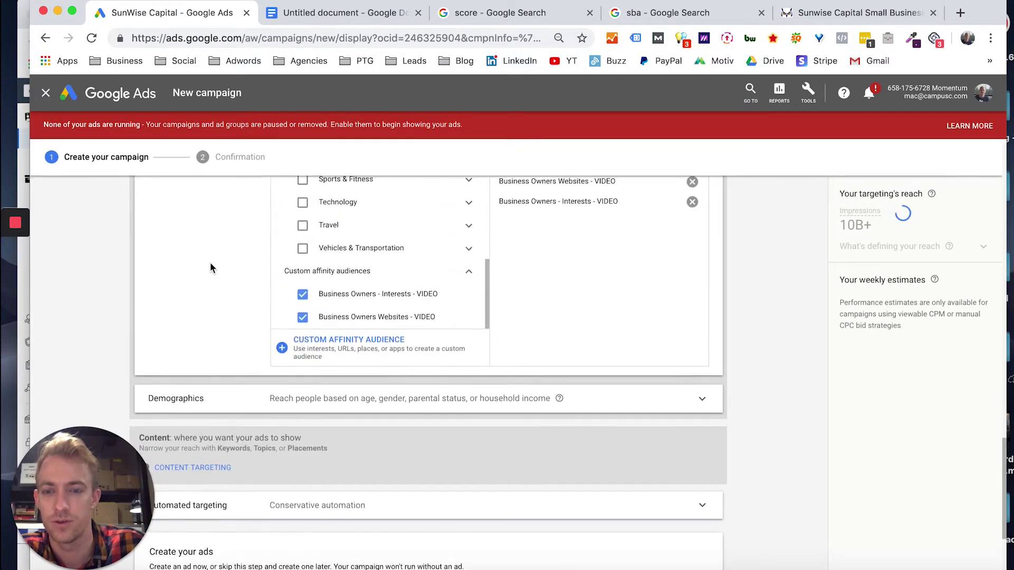
Step: Replace the ad group name, starting it as 'Custom Ad'
triple_click(313, 244)
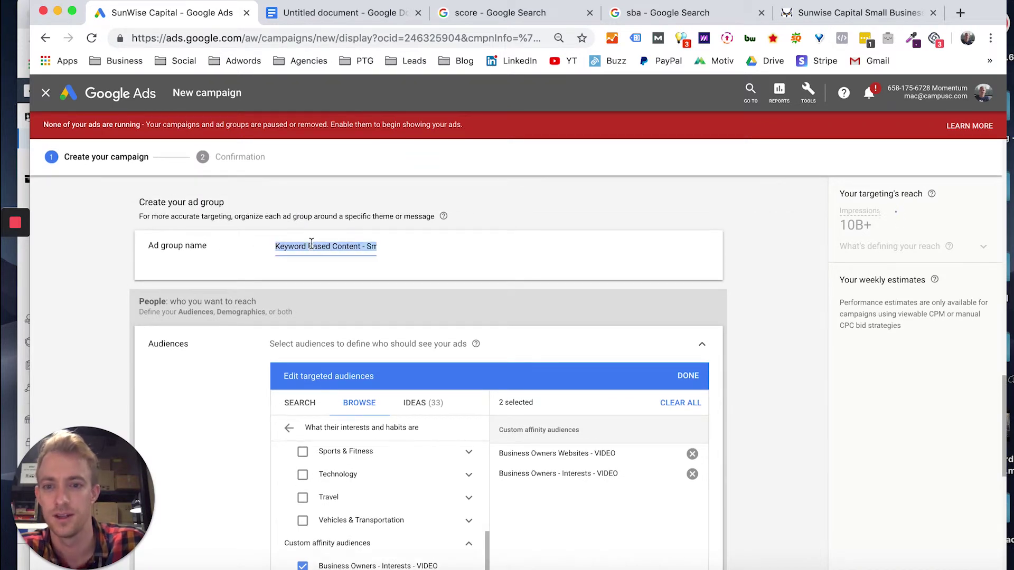
text(Custo)
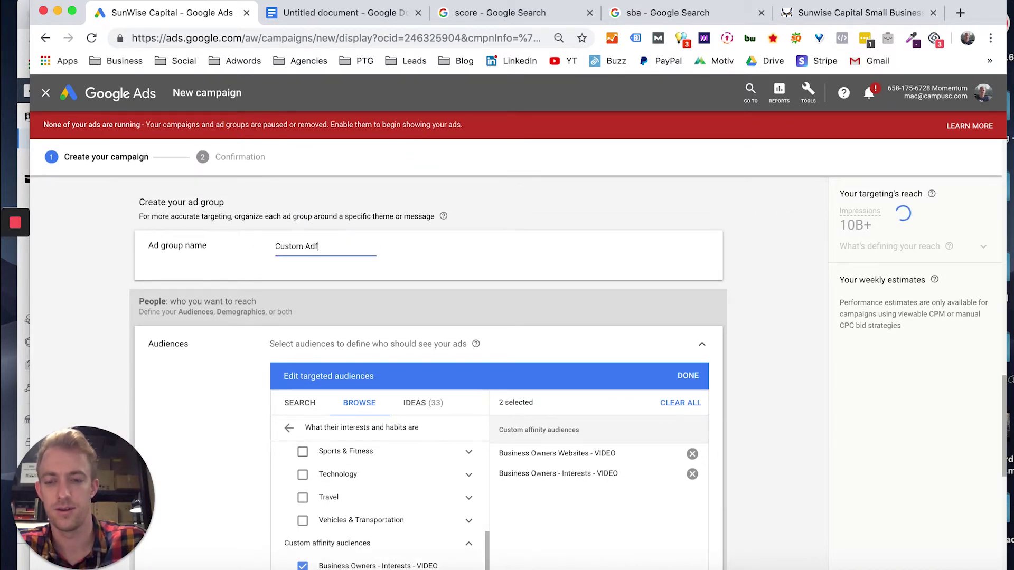
text(m Adf)
key(BackSpace)
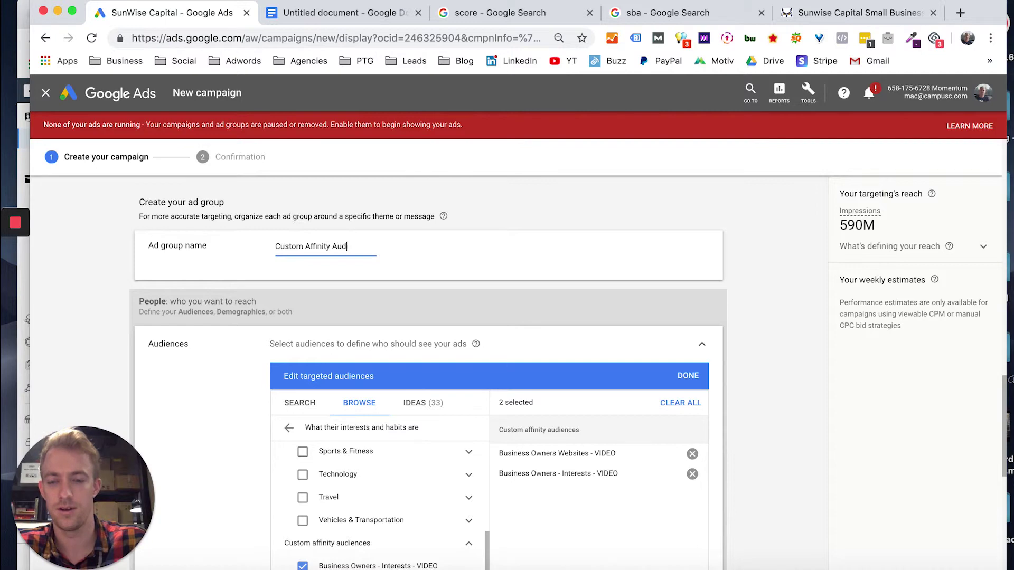
scroll(408, 246, down, 8)
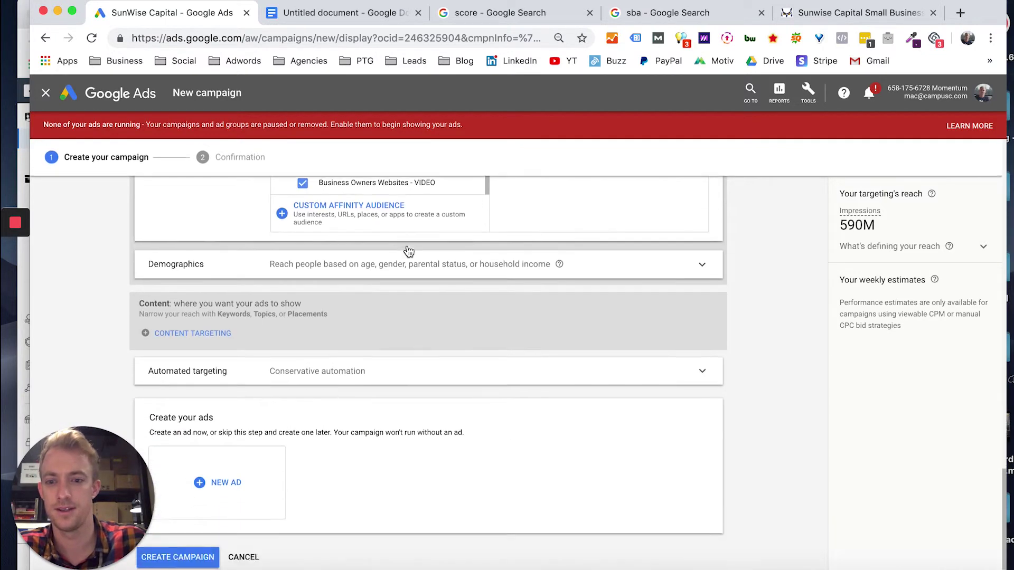
Step: Keep the demographic exclusions, choose No automated targeting, and open the Content targeting choices
click(295, 264)
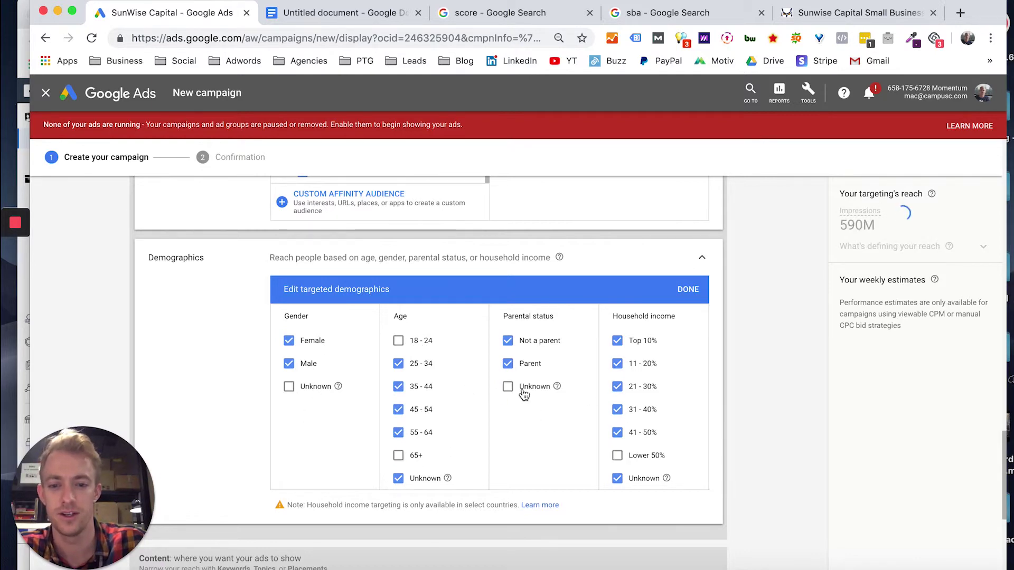
scroll(524, 395, down, 5)
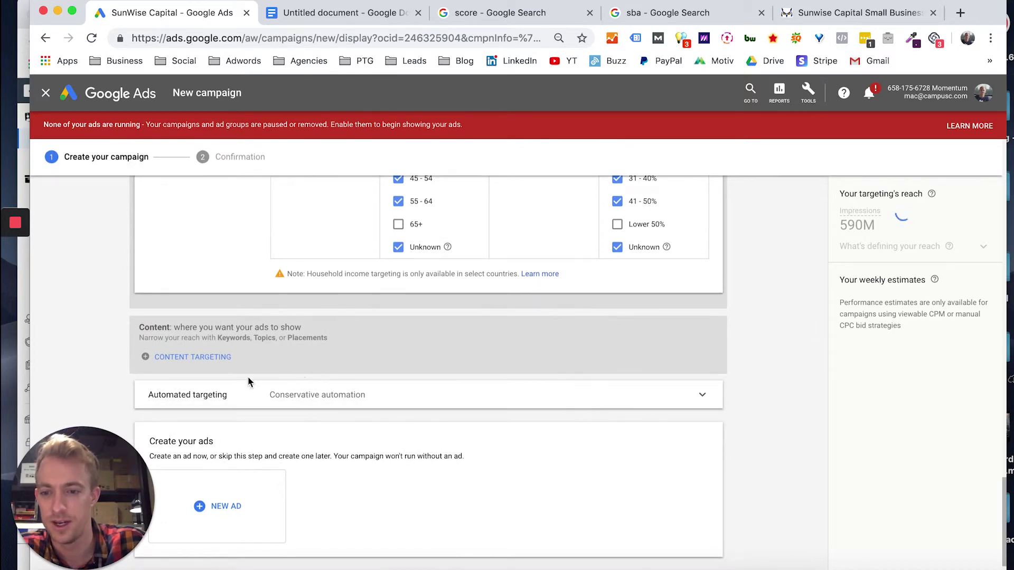
click(265, 394)
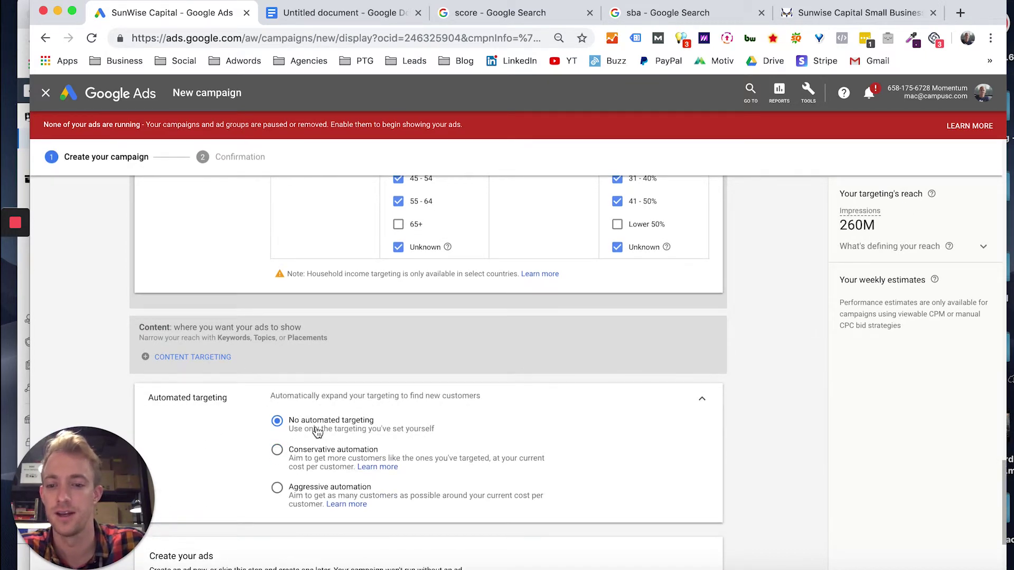
scroll(334, 438, down, 3)
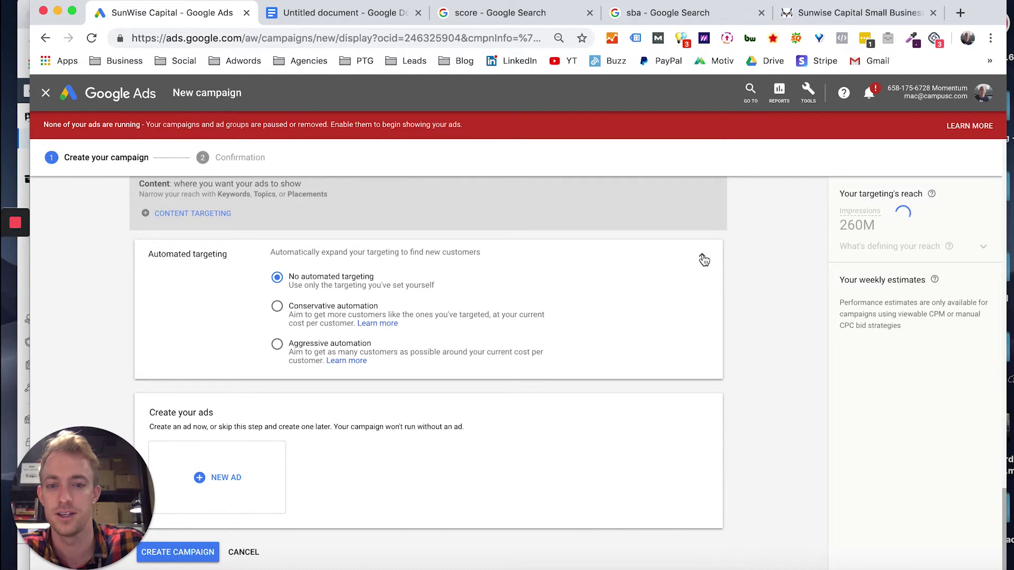
click(702, 259)
click(210, 298)
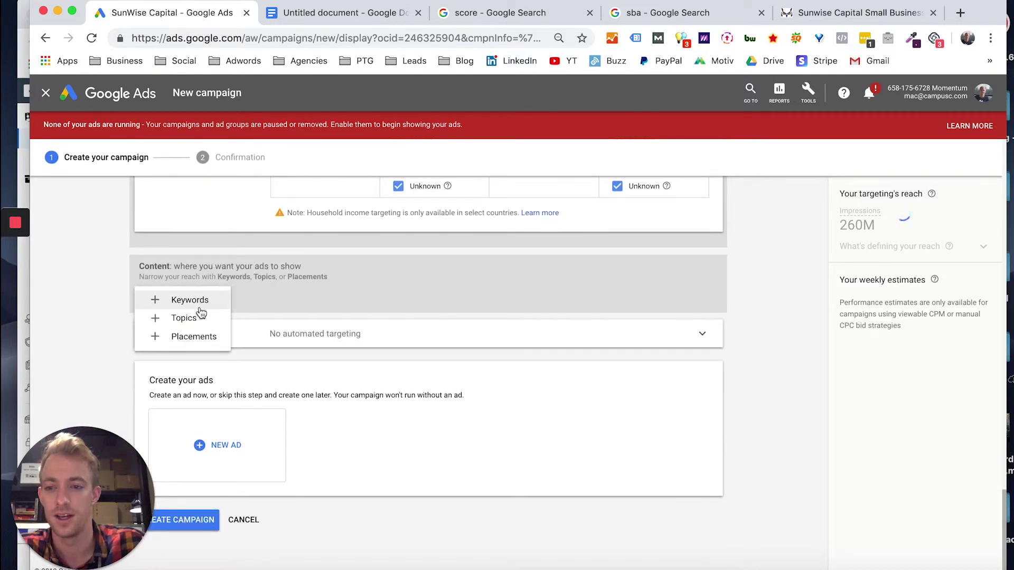
Step: Choose Keywords as content targeting and dismiss the custom intent audience prompts without creating one
click(196, 301)
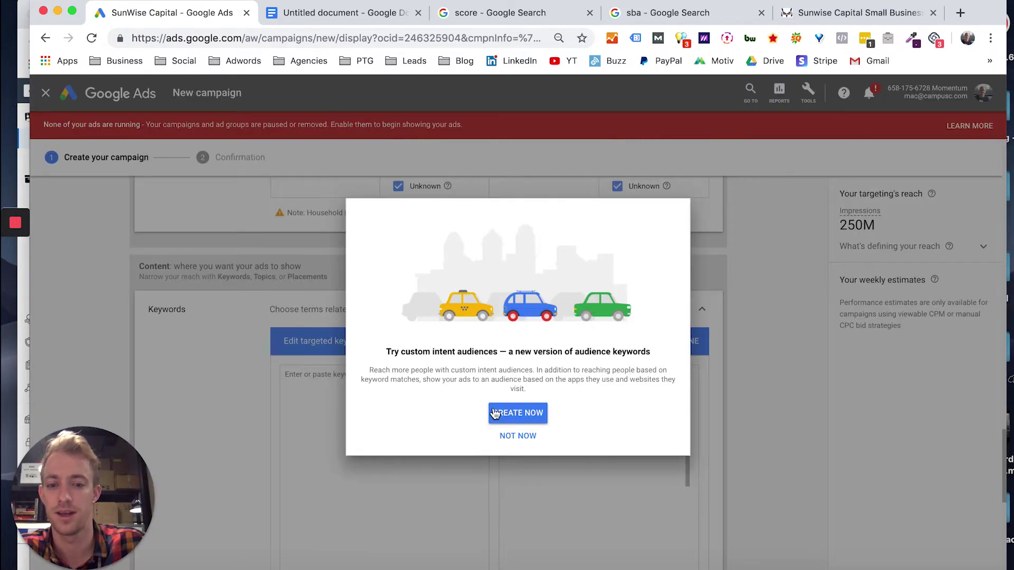
click(518, 436)
scroll(453, 417, down, 5)
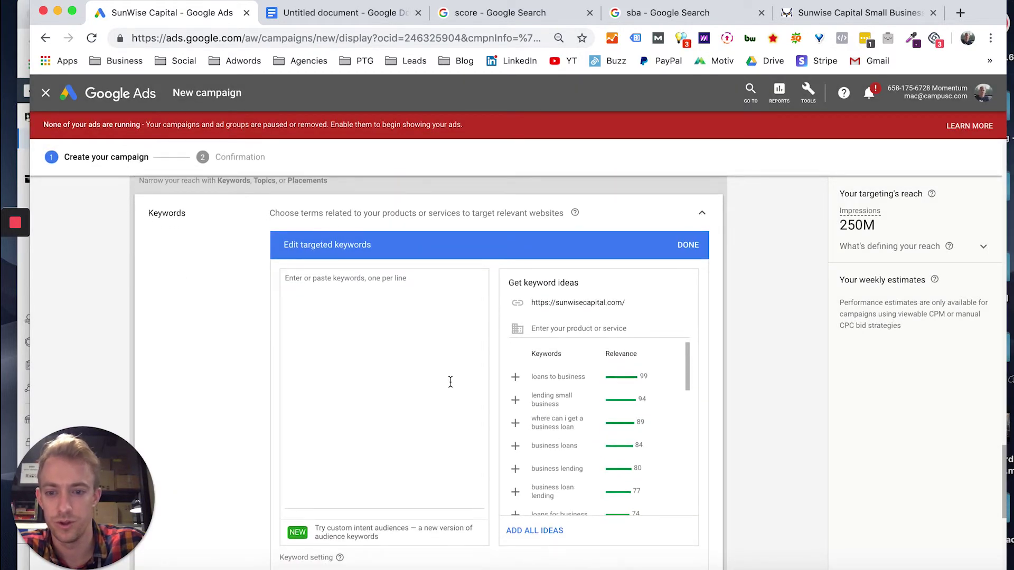
click(349, 459)
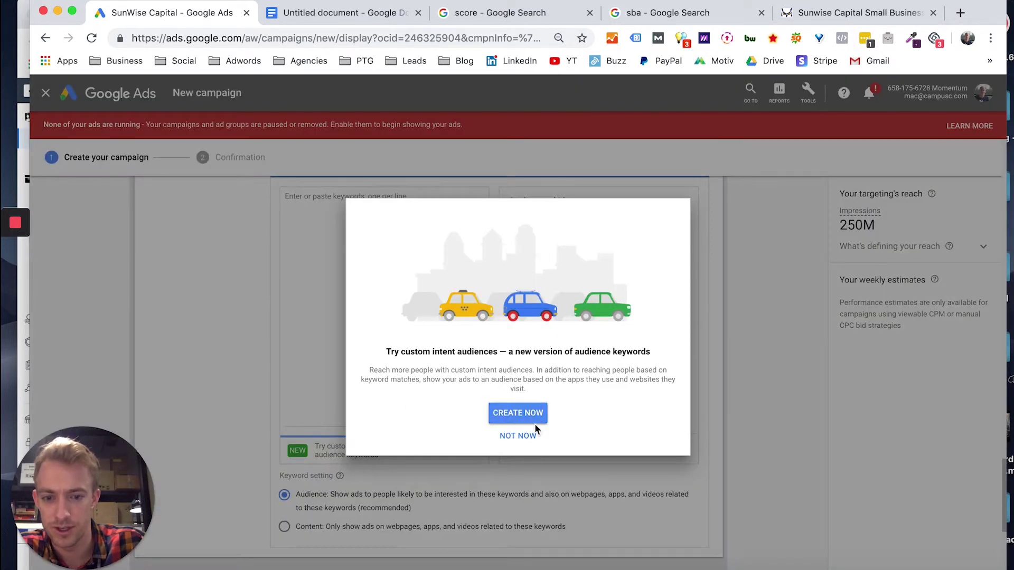
click(518, 437)
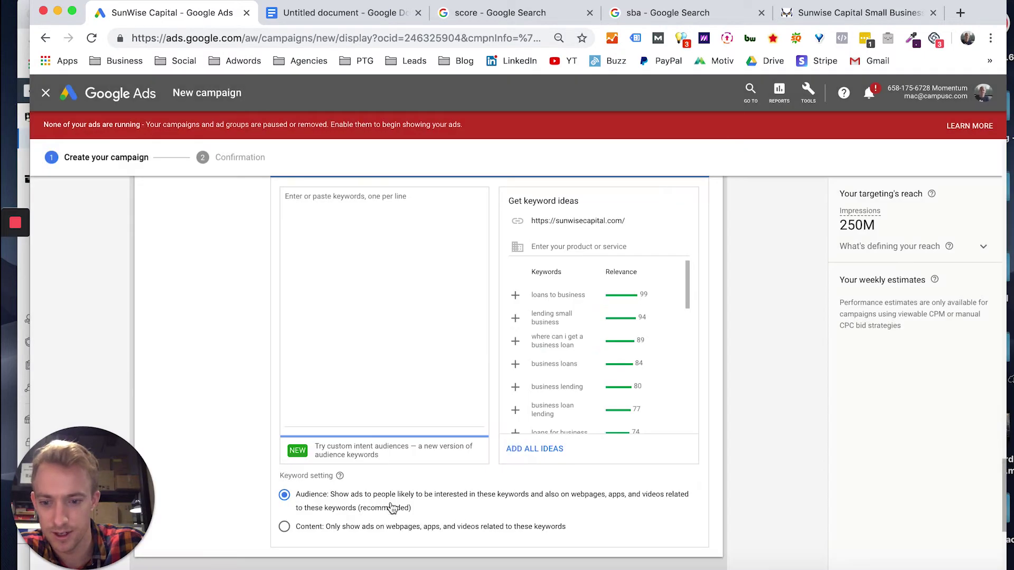
click(400, 455)
click(520, 413)
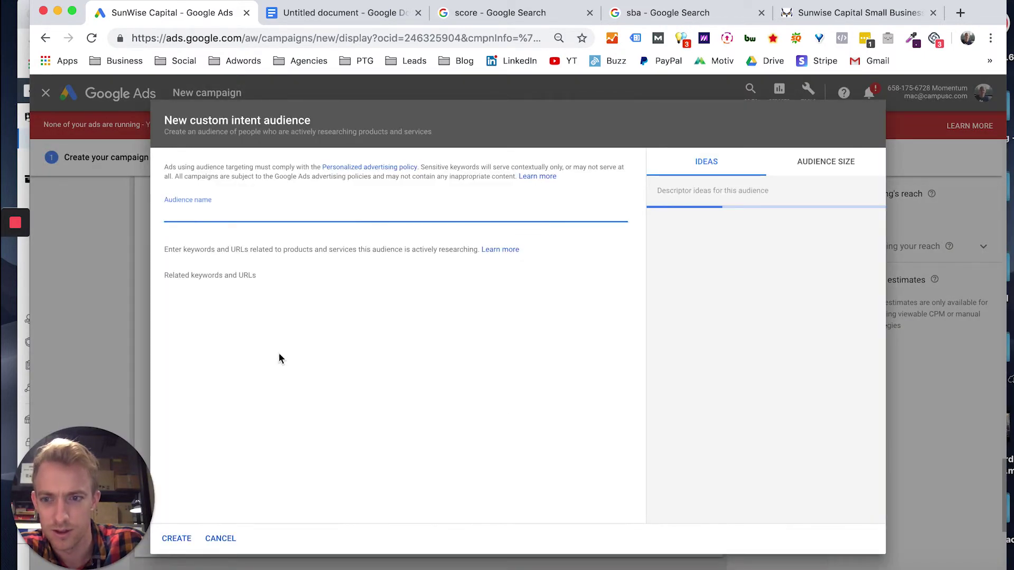
click(840, 164)
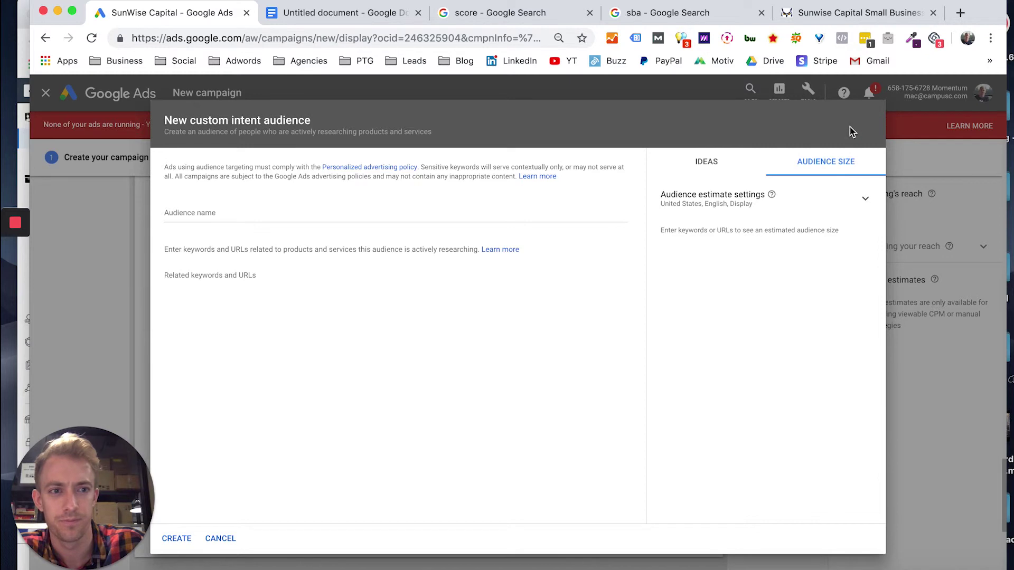
click(220, 538)
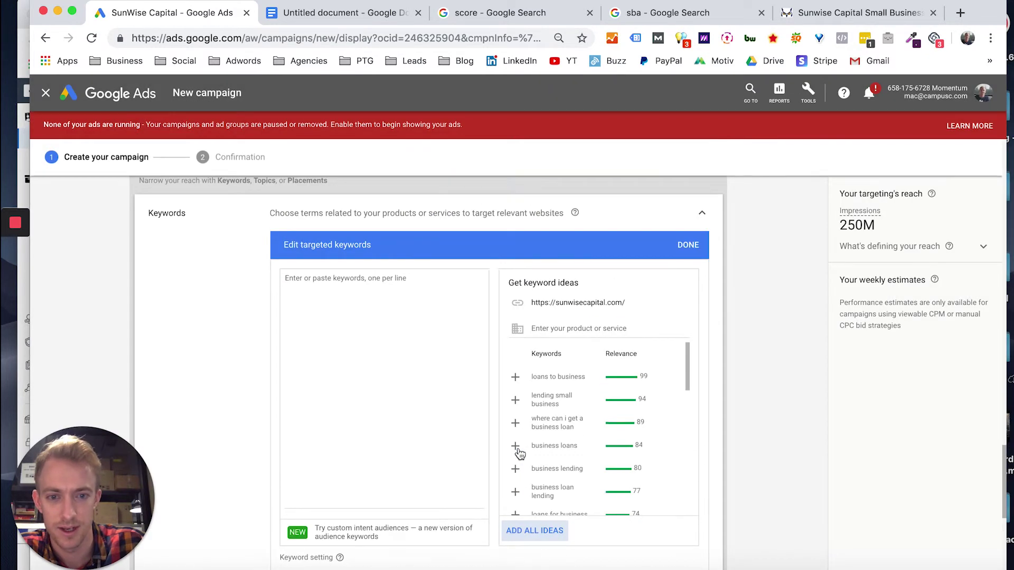
Step: Add twelve suggested business loan keywords, starting with 'loans to business', then expand Automated targeting
triple_click(516, 381)
double_click(516, 381)
double_click(516, 381)
triple_click(516, 381)
double_click(516, 381)
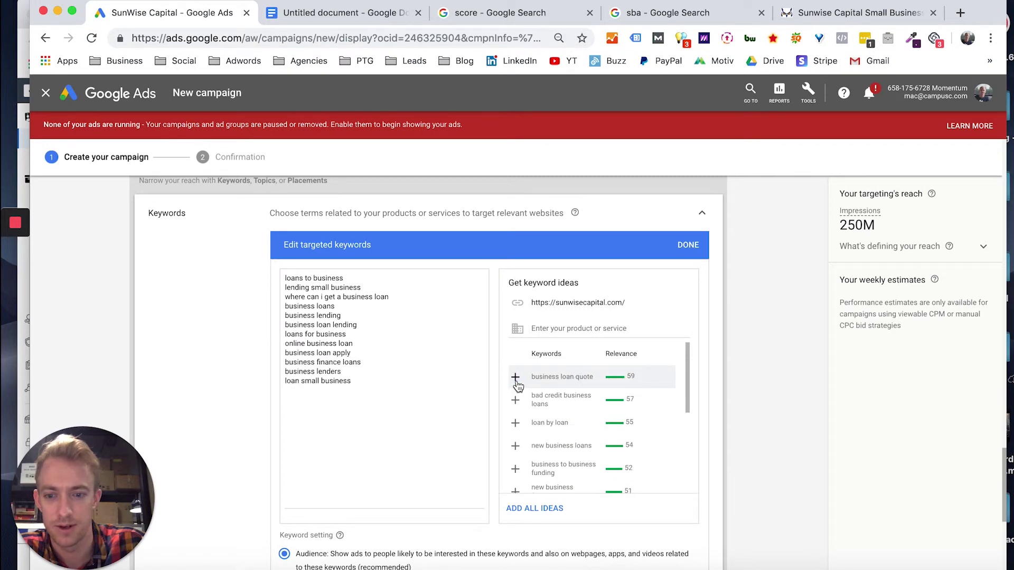
scroll(412, 380, down, 5)
click(331, 413)
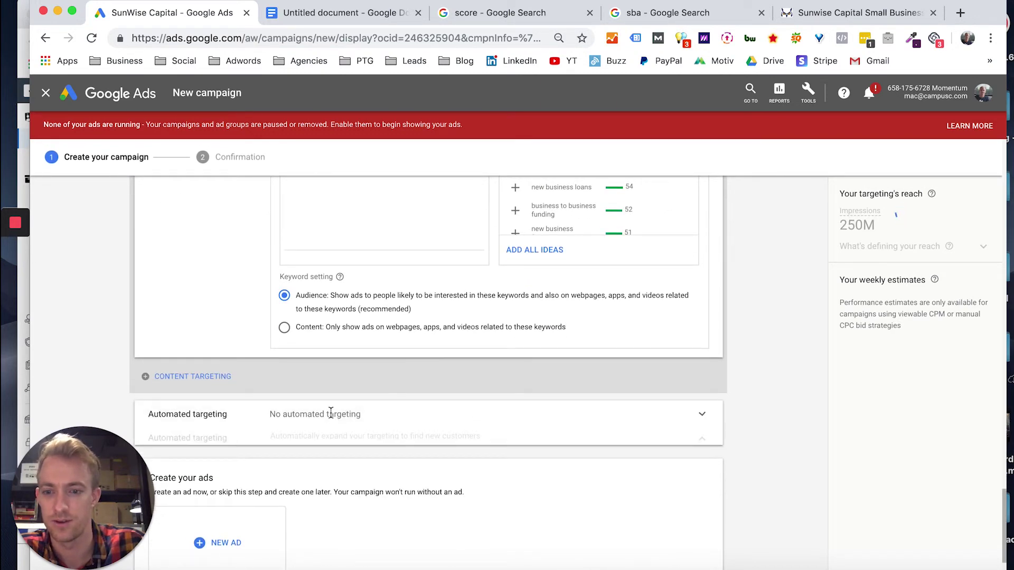
scroll(338, 406, down, 4)
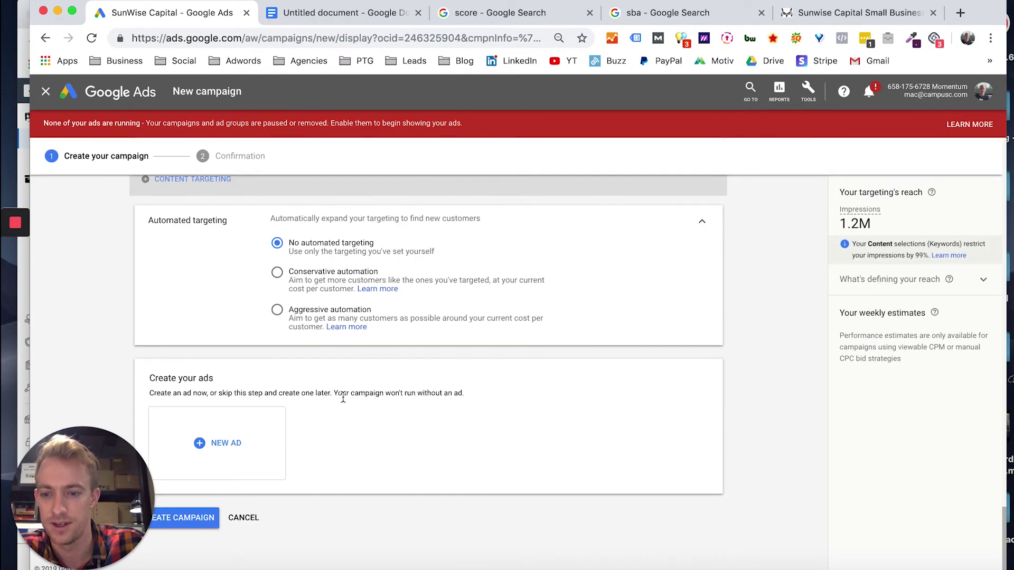